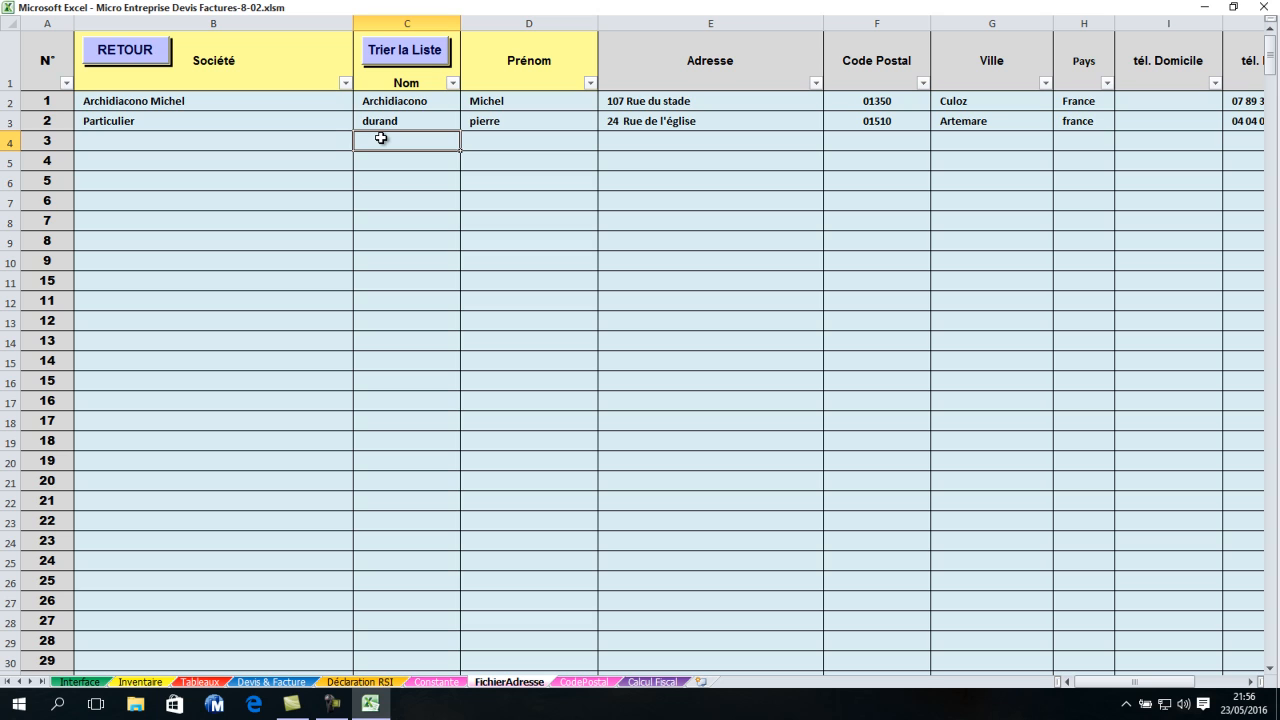
Enter "aa" in the first empty Nom cell of the client list and sort the list
{"action": "type", "text": "aa"}
{"action": "left_click", "coordinate": [389, 166]}
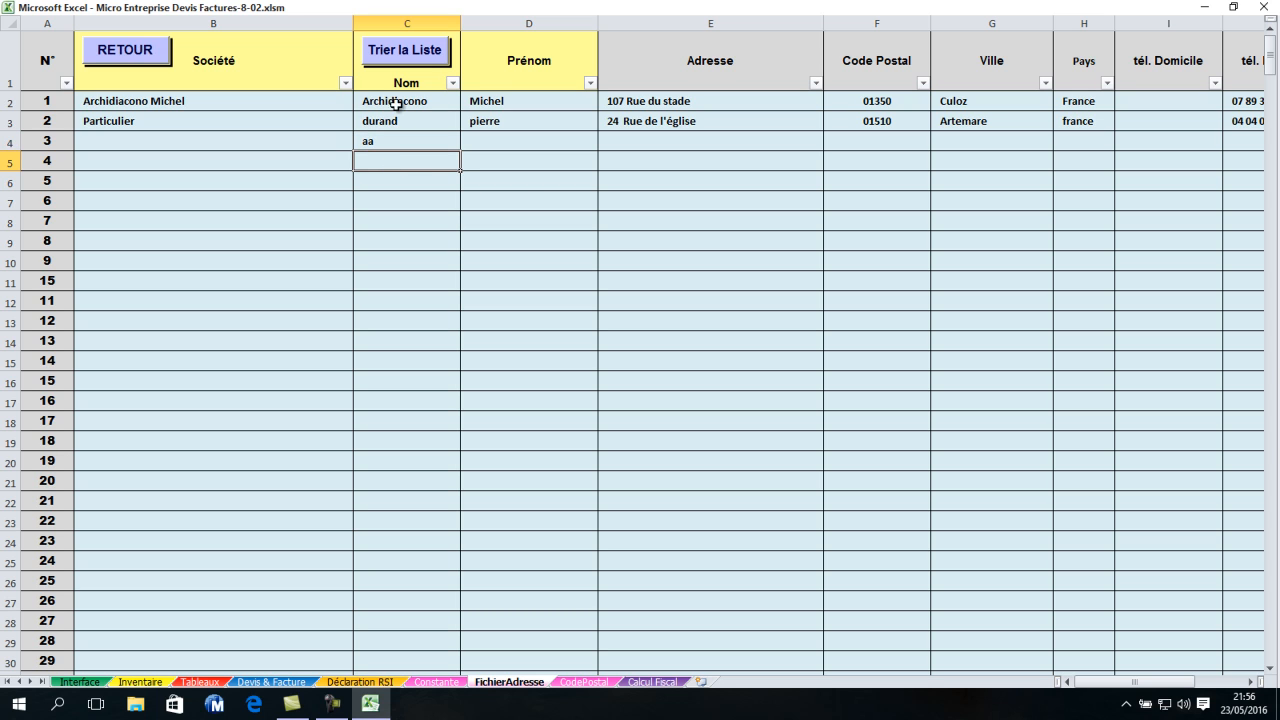
{"action": "left_click", "coordinate": [408, 50]}
Delete the test name "aa" and sort the client list again
{"action": "left_click", "coordinate": [399, 97]}
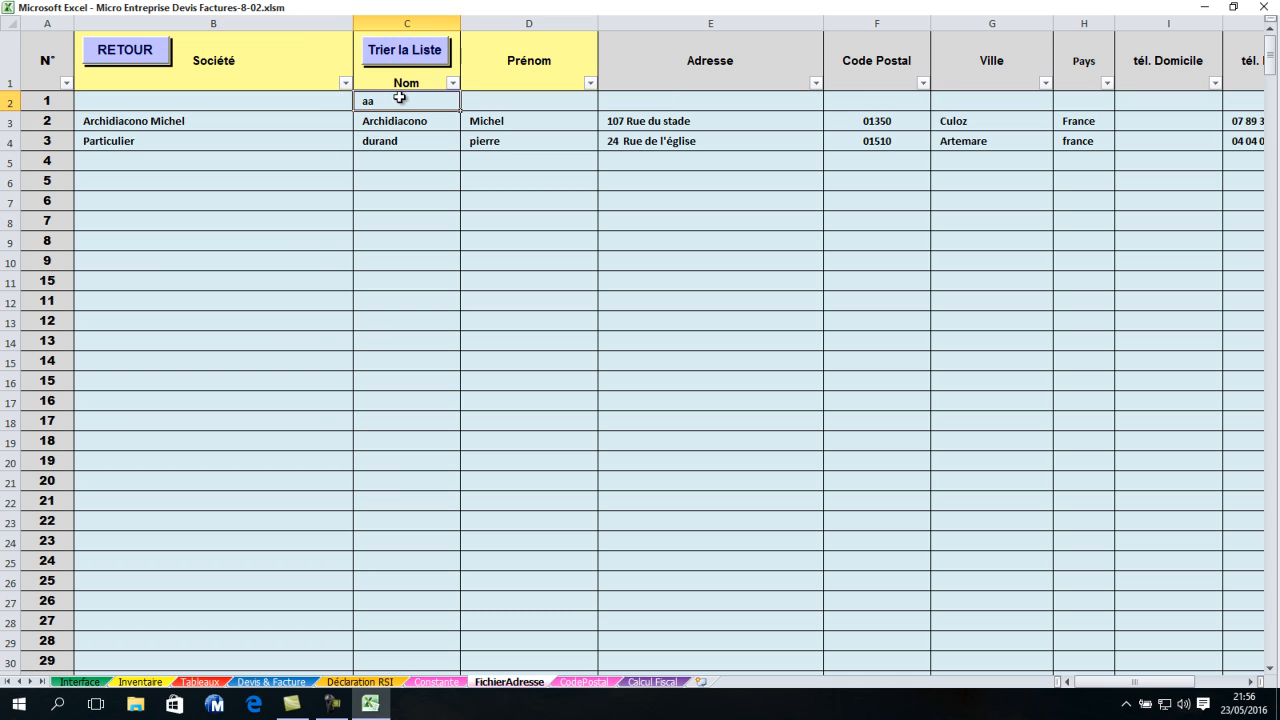
{"action": "left_click", "coordinate": [410, 55]}
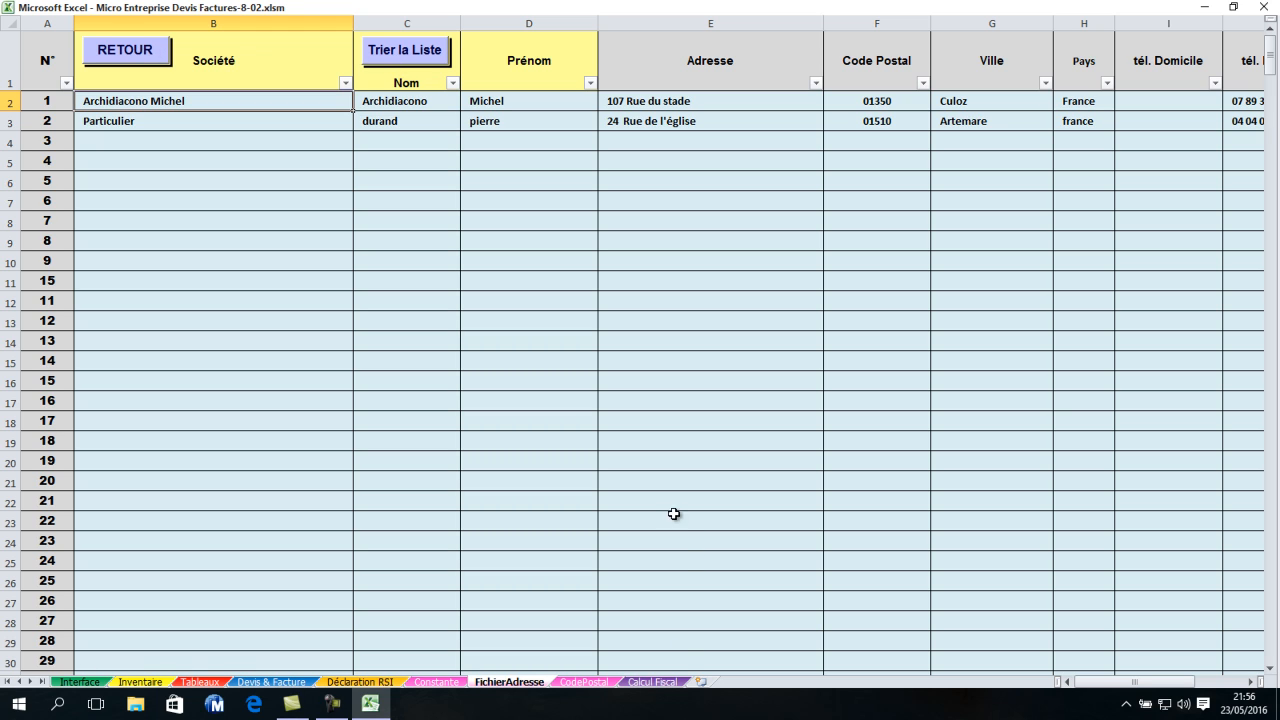
Go to the constants sheet by way of the main interface and examine the empty cells under Titre and Statut
{"action": "left_click", "coordinate": [144, 58]}
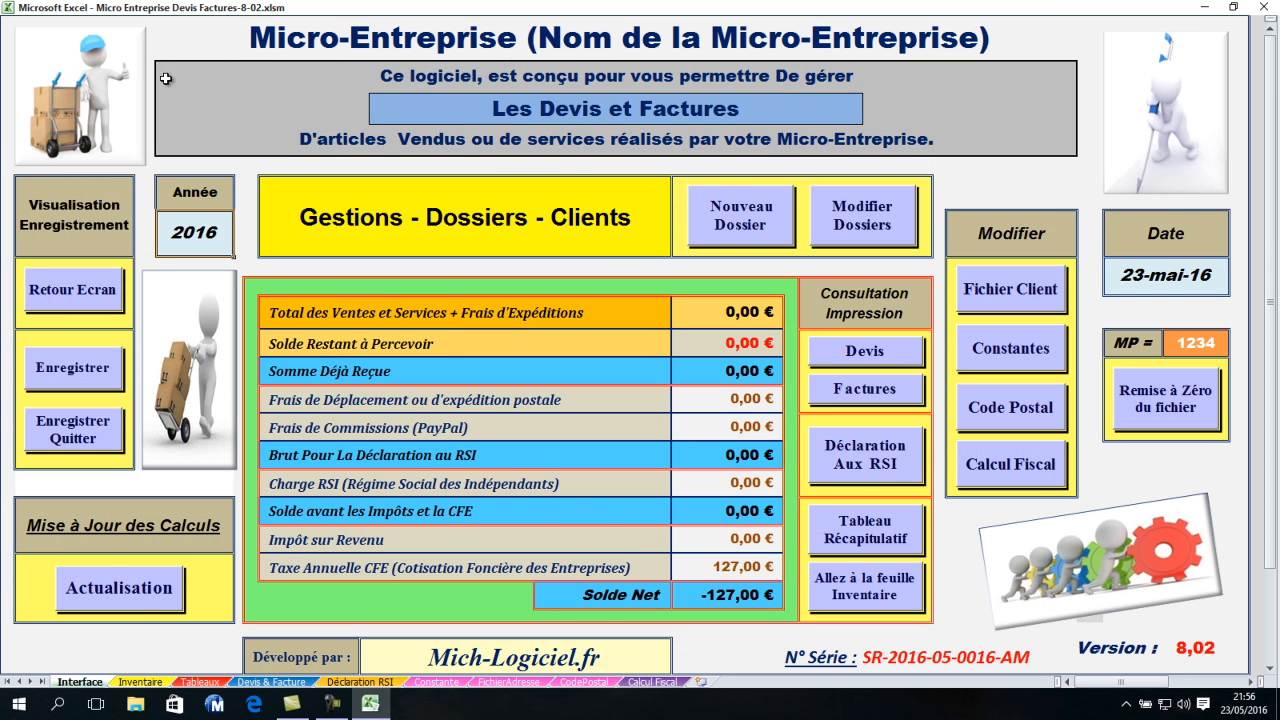
{"action": "left_click", "coordinate": [1015, 349]}
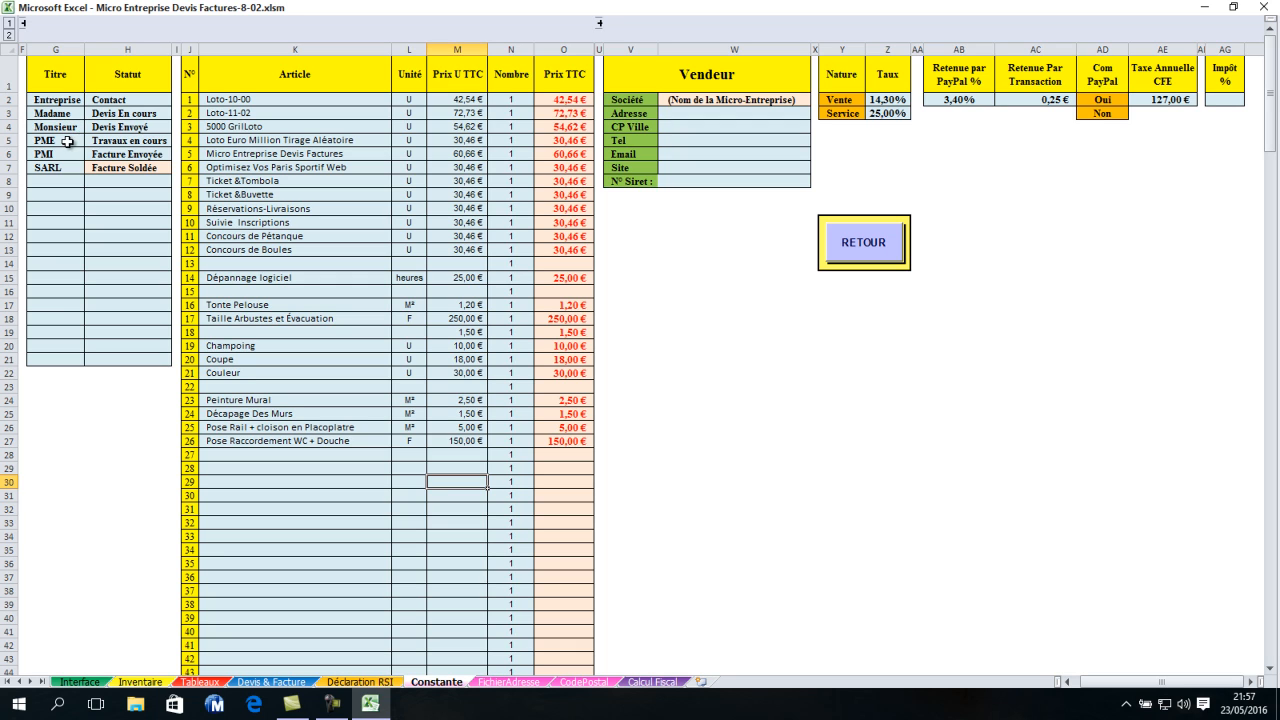
{"action": "left_click_drag", "start_coordinate": [57, 181], "coordinate": [67, 364]}
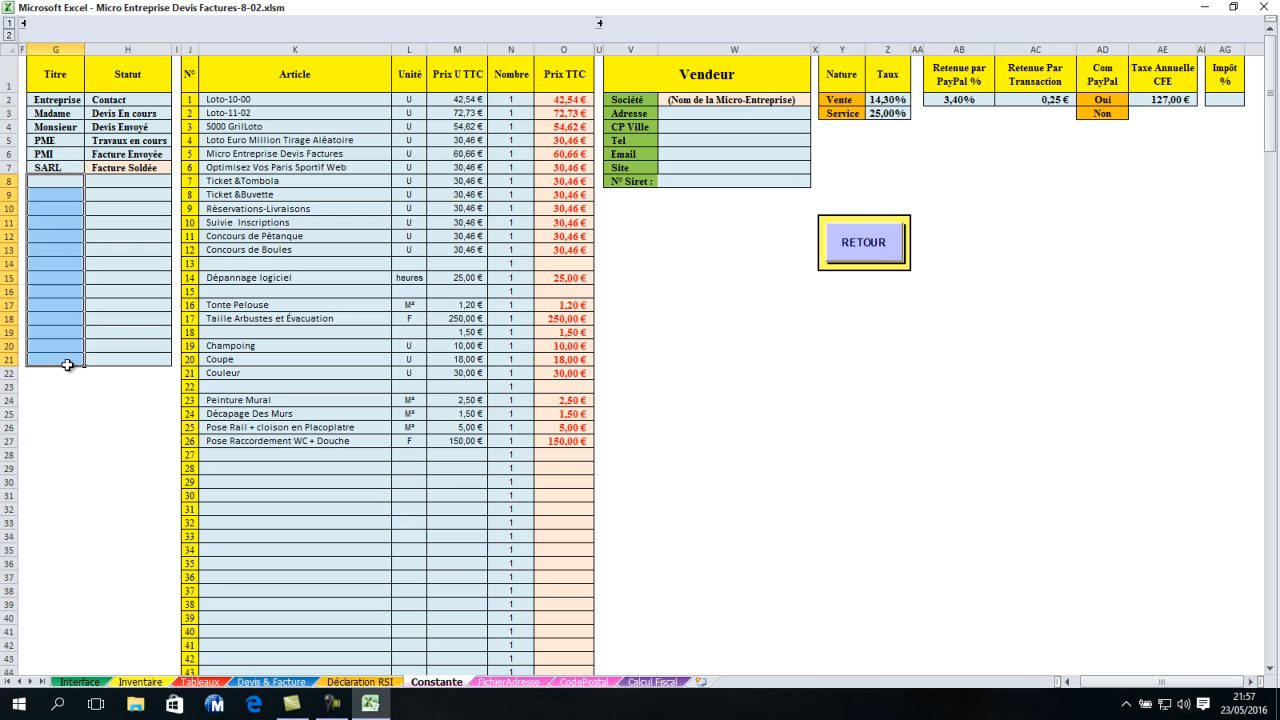
{"action": "left_click", "coordinate": [55, 184]}
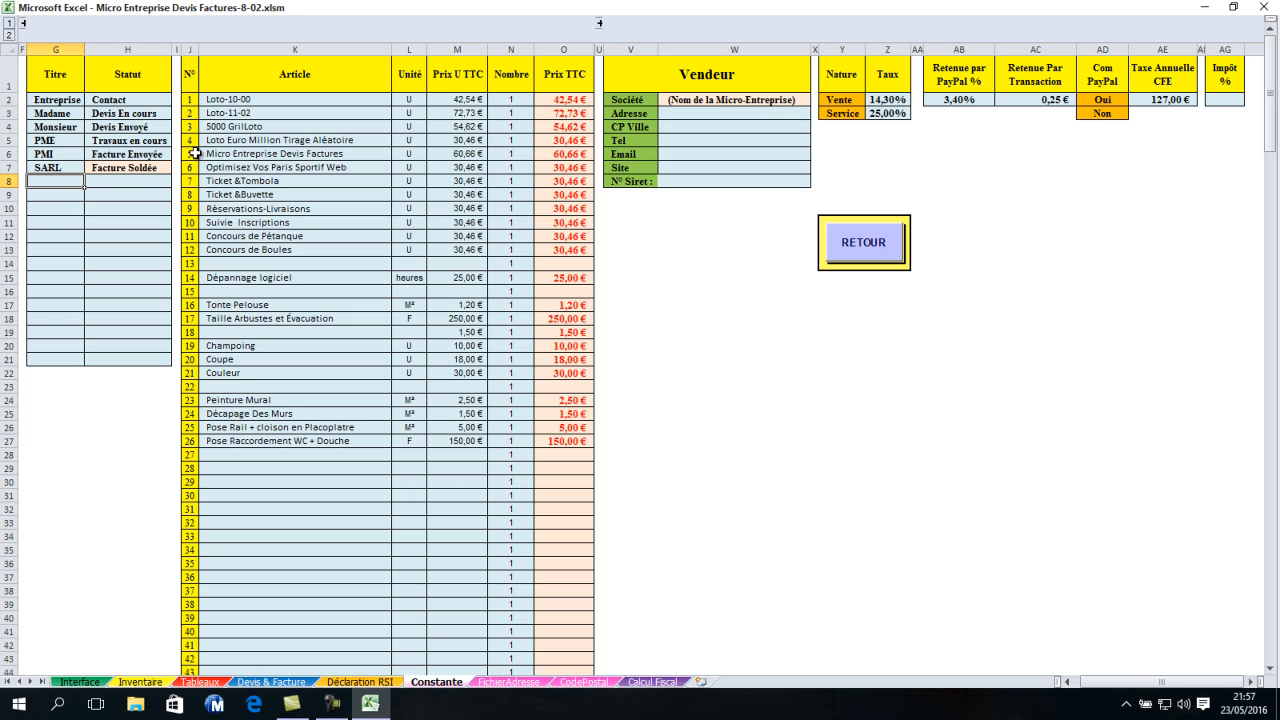
{"action": "key", "text": "Tab"}
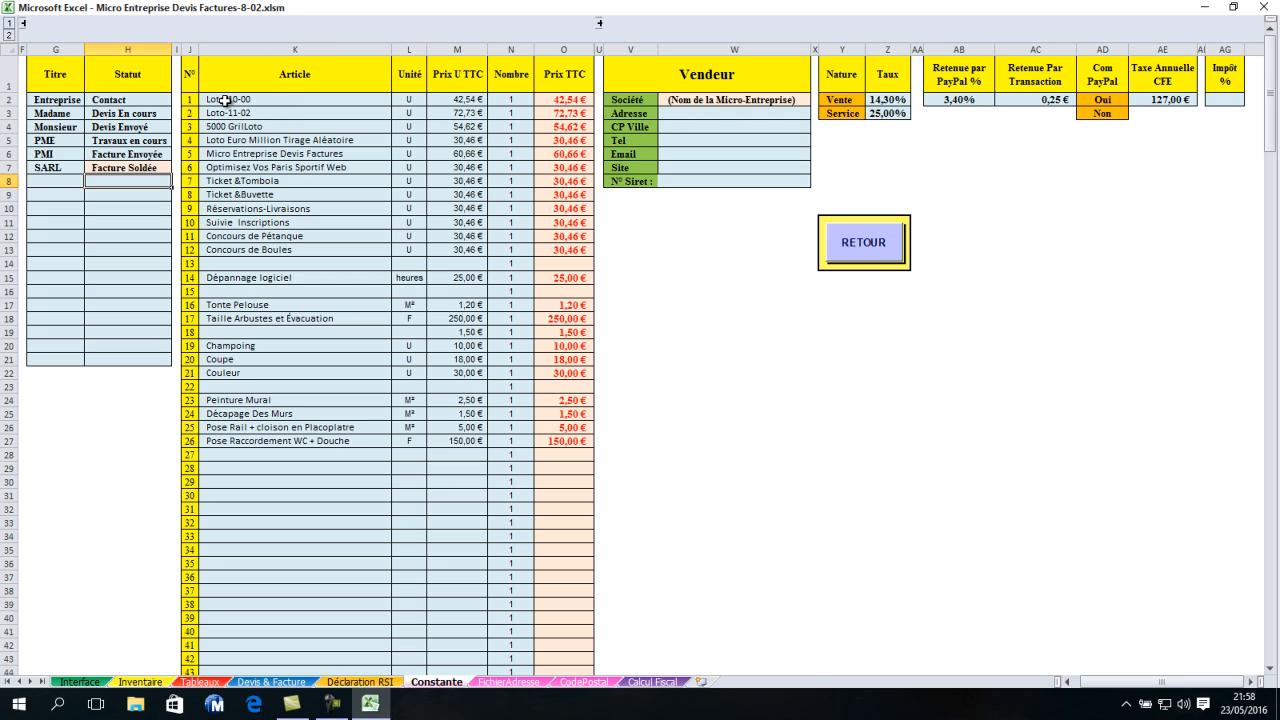
Examine the full Article list and its empty rows available for more products and services
{"action": "scroll", "coordinate": [277, 506], "scroll_direction": "down", "scroll_amount": 7}
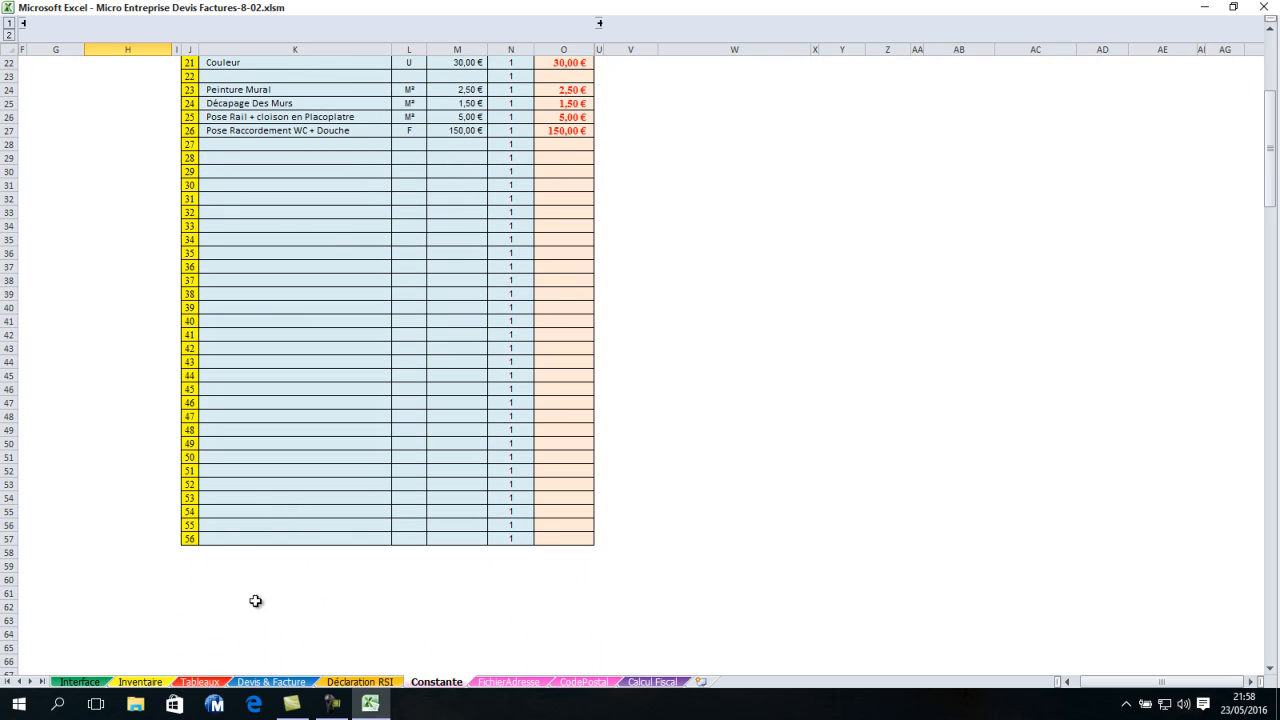
{"action": "scroll", "coordinate": [278, 376], "scroll_direction": "up", "scroll_amount": 7}
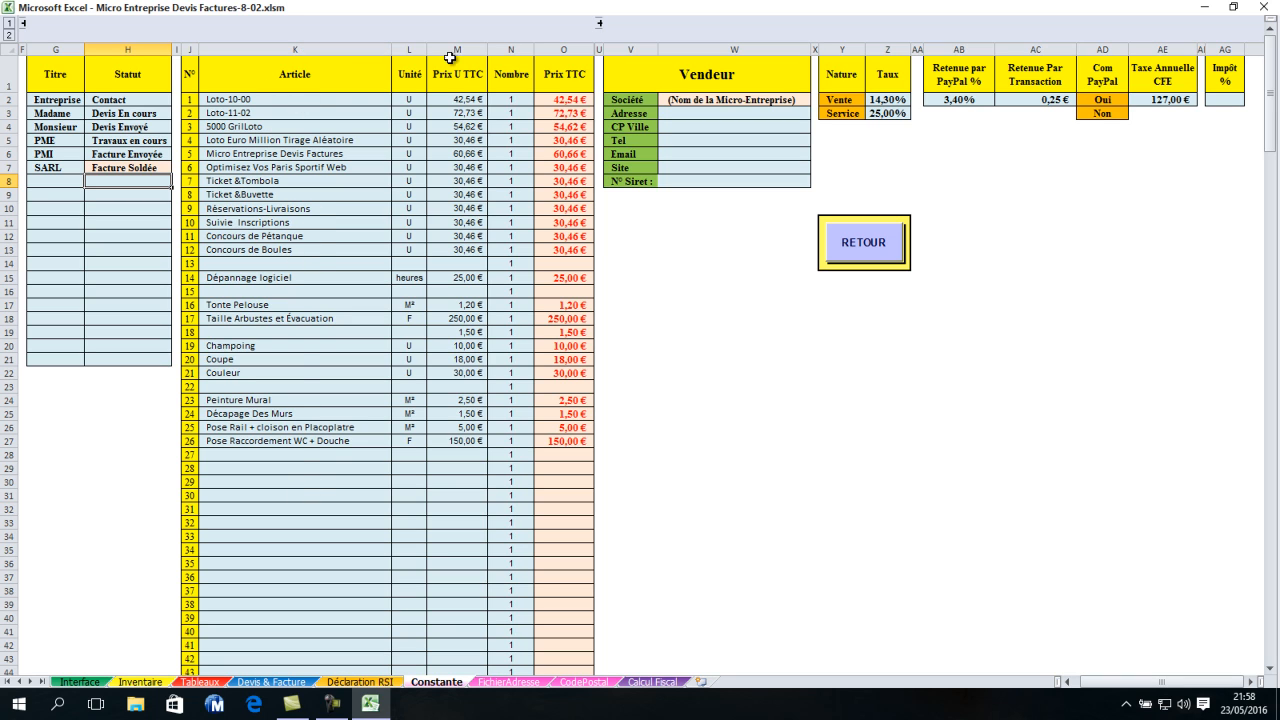
{"action": "scroll", "coordinate": [311, 558], "scroll_direction": "down", "scroll_amount": 7}
{"action": "scroll", "coordinate": [311, 558], "scroll_direction": "up", "scroll_amount": 7}
{"action": "left_click", "coordinate": [282, 455]}
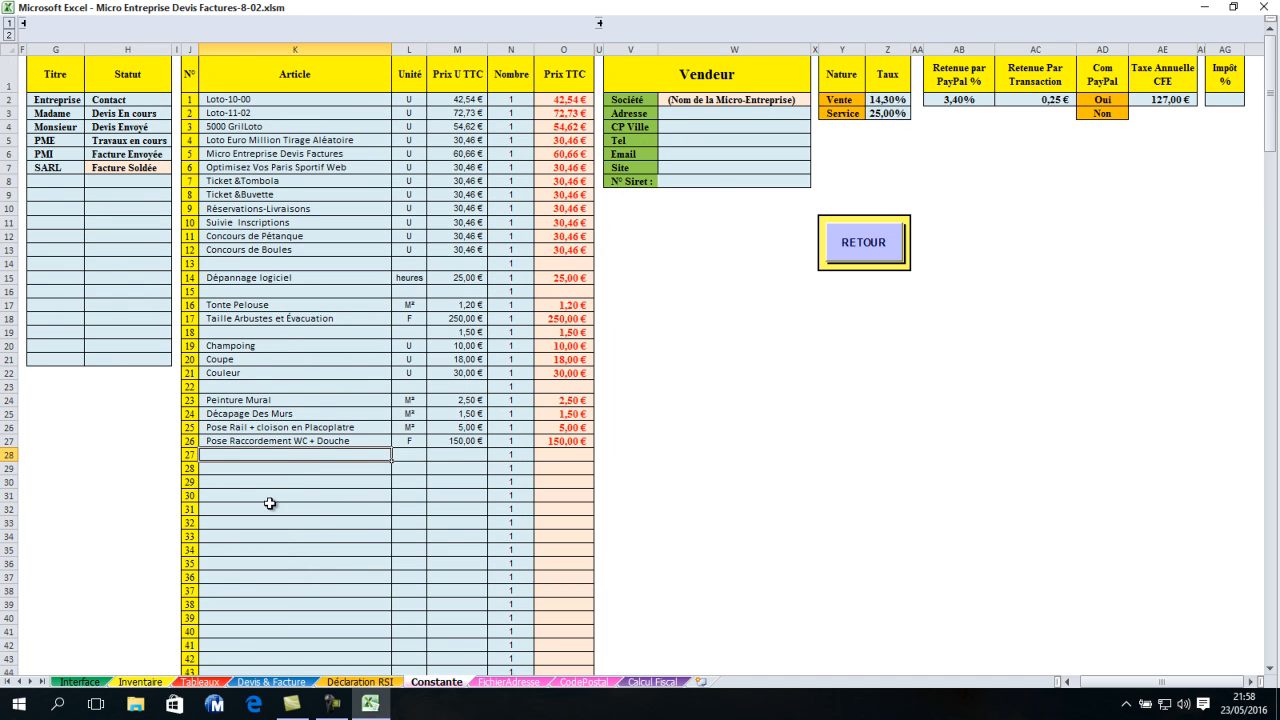
{"action": "left_click", "coordinate": [272, 500]}
{"action": "left_click", "coordinate": [262, 564]}
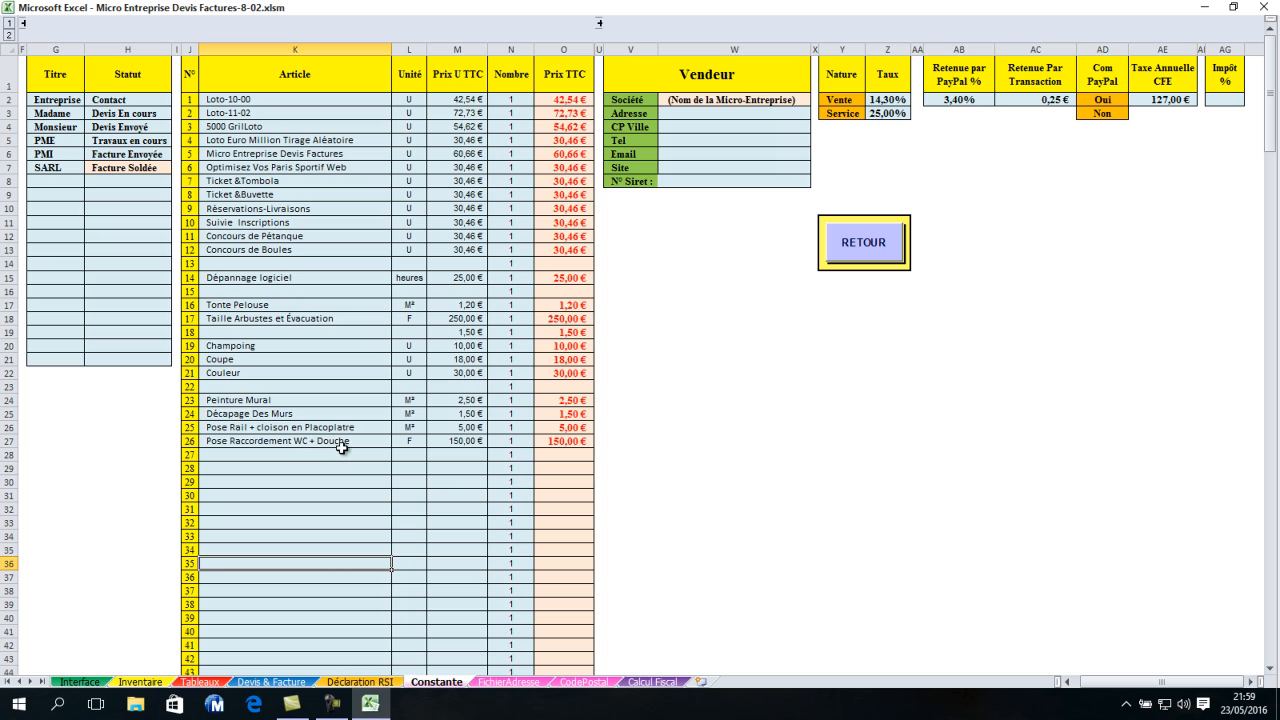
Examine the Unité entries for the repair, gardening, painting and plumbing articles
{"action": "left_click", "coordinate": [410, 277]}
{"action": "left_click", "coordinate": [405, 305]}
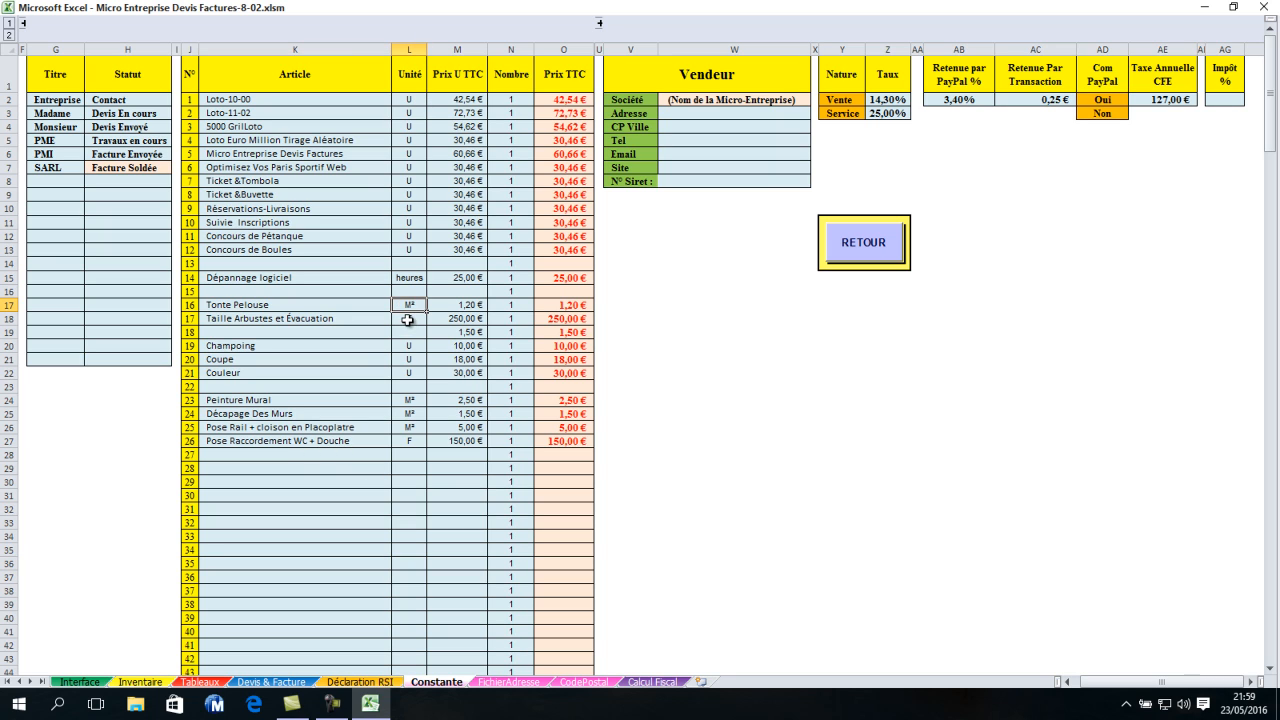
{"action": "left_click", "coordinate": [406, 318]}
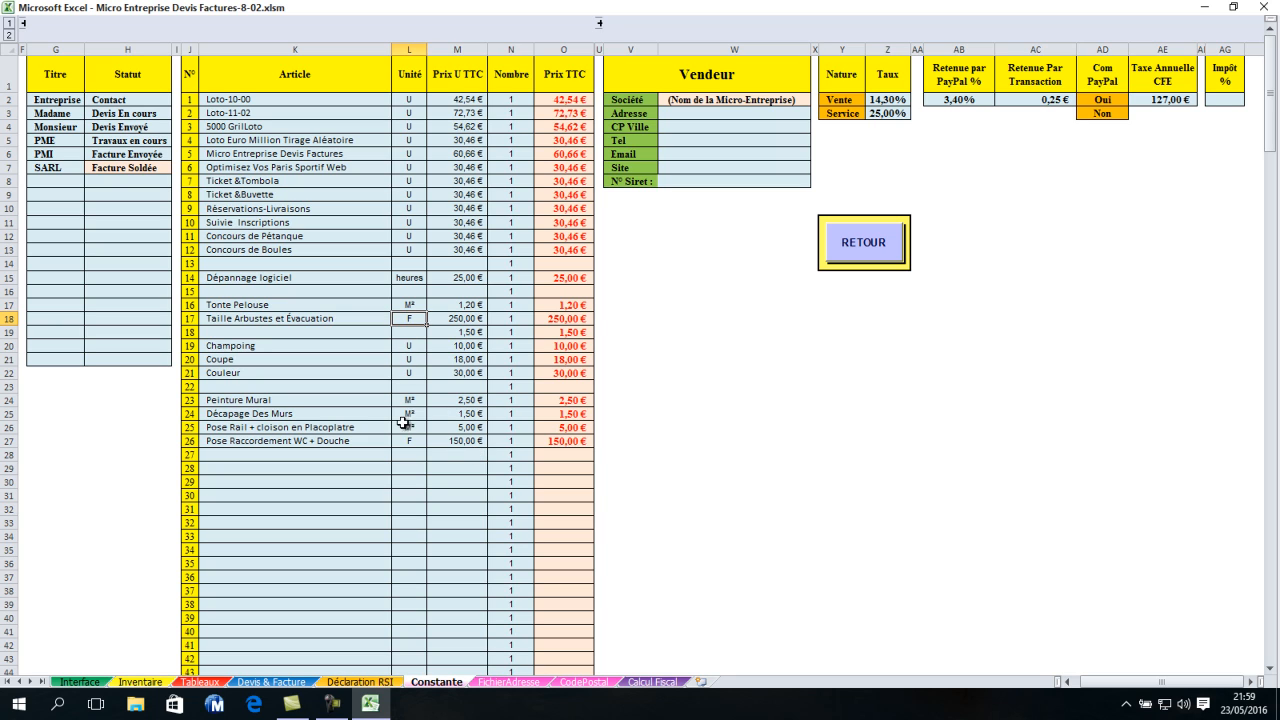
{"action": "left_click", "coordinate": [402, 399]}
{"action": "left_click", "coordinate": [403, 413]}
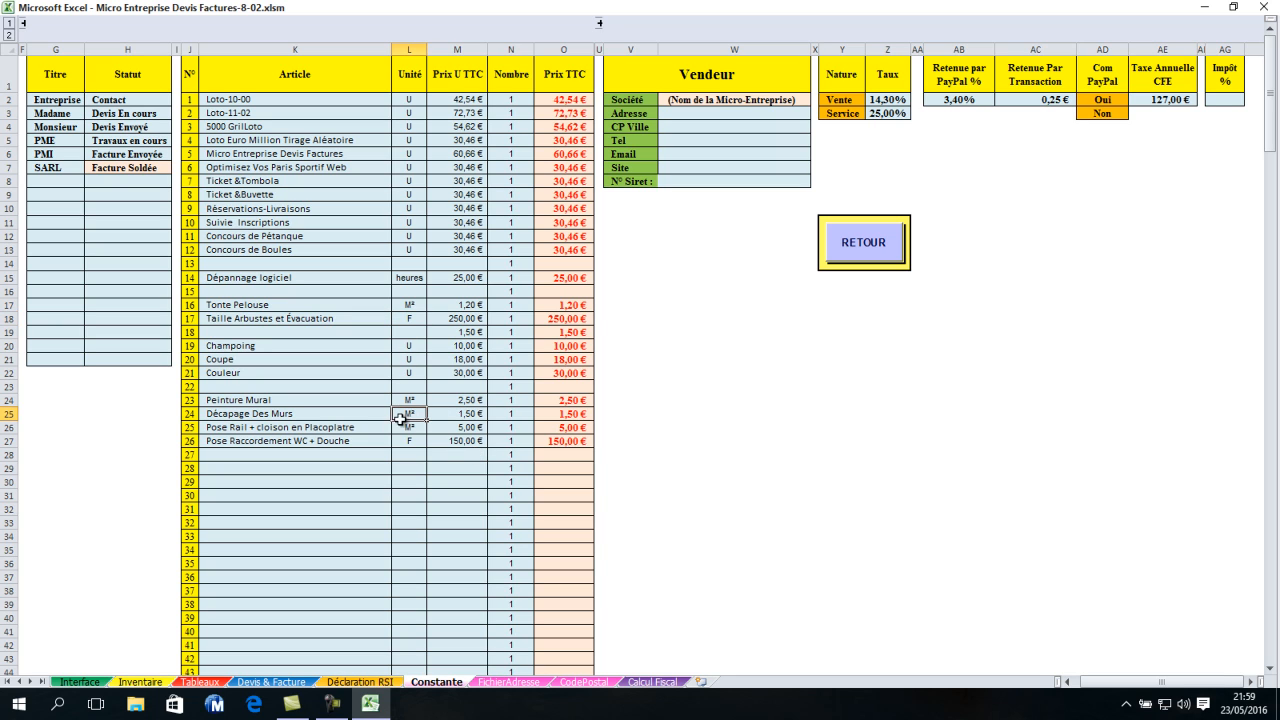
{"action": "left_click", "coordinate": [404, 427]}
{"action": "left_click", "coordinate": [412, 440]}
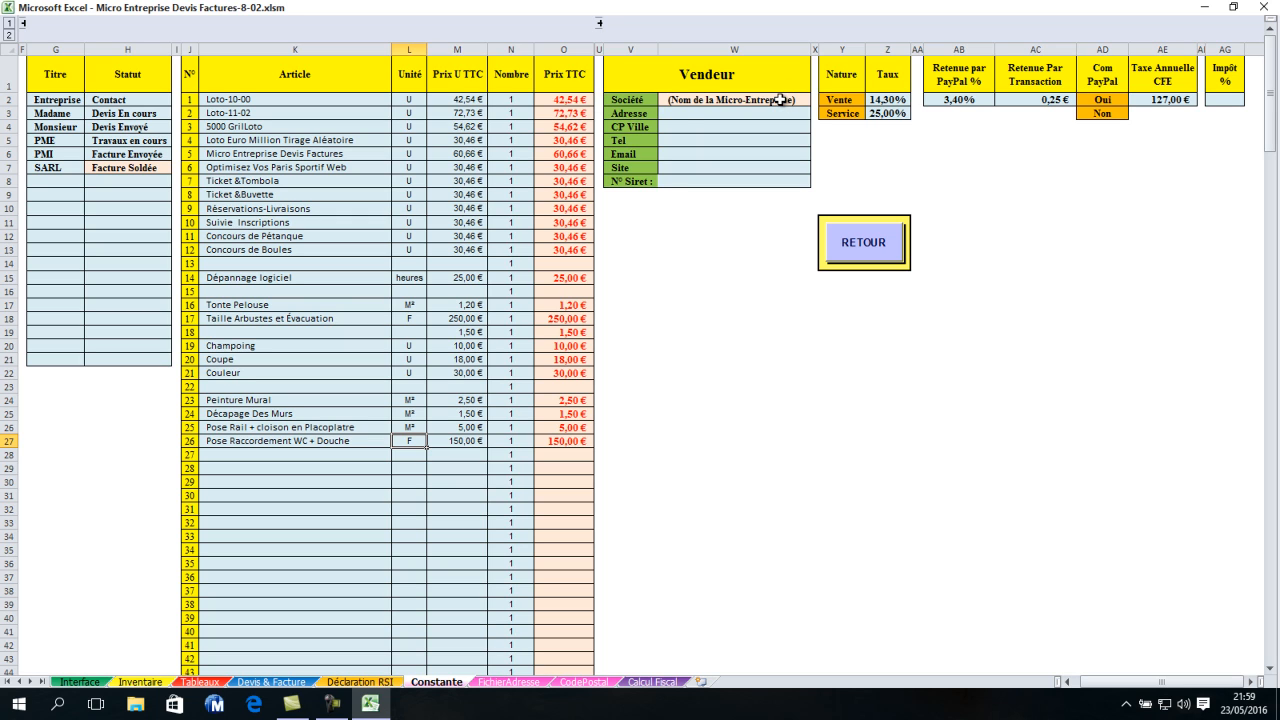
Fill in the Vendeur block with the seller's street address, postal code, phone number, e-mail, website Mich-Logiciel,fr and a placeholder SIRET number
{"action": "left_click", "coordinate": [692, 100]}
{"action": "left_click", "coordinate": [689, 114]}
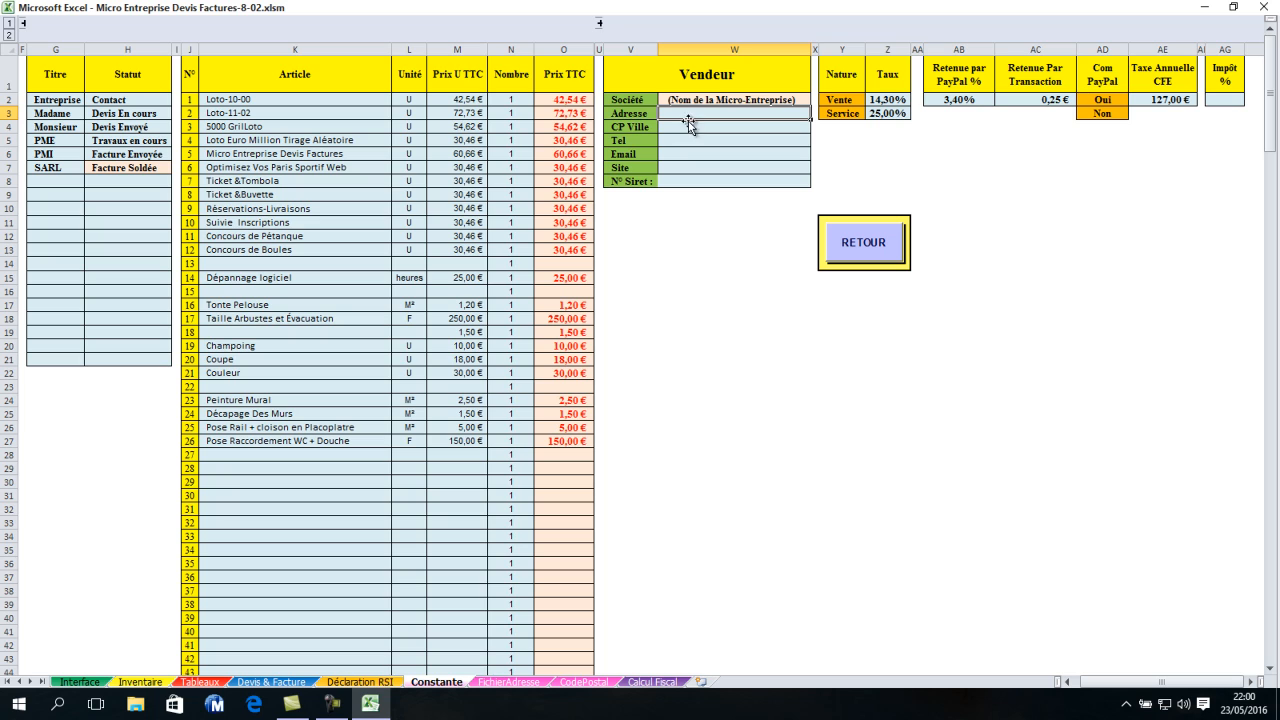
{"action": "left_click", "coordinate": [690, 127]}
{"action": "left_click", "coordinate": [681, 149]}
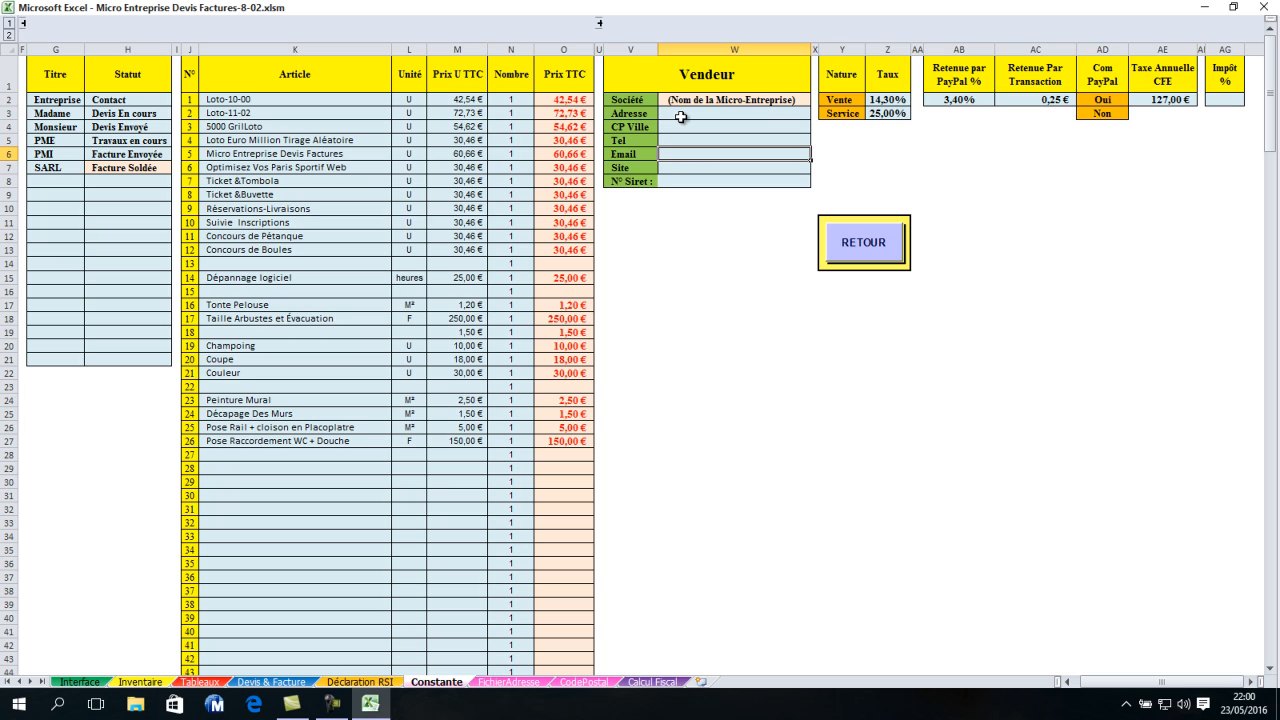
{"action": "left_click", "coordinate": [684, 114]}
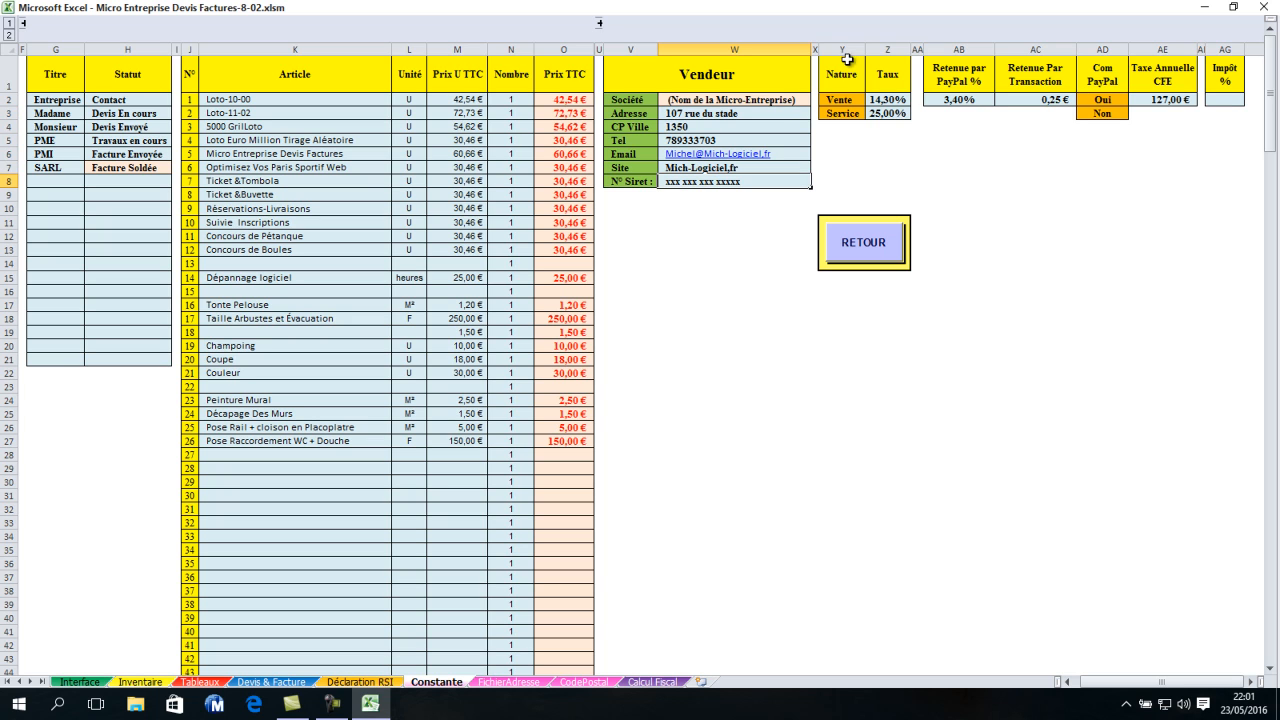
Examine the Taux values for Vente and Service
{"action": "left_click", "coordinate": [888, 99]}
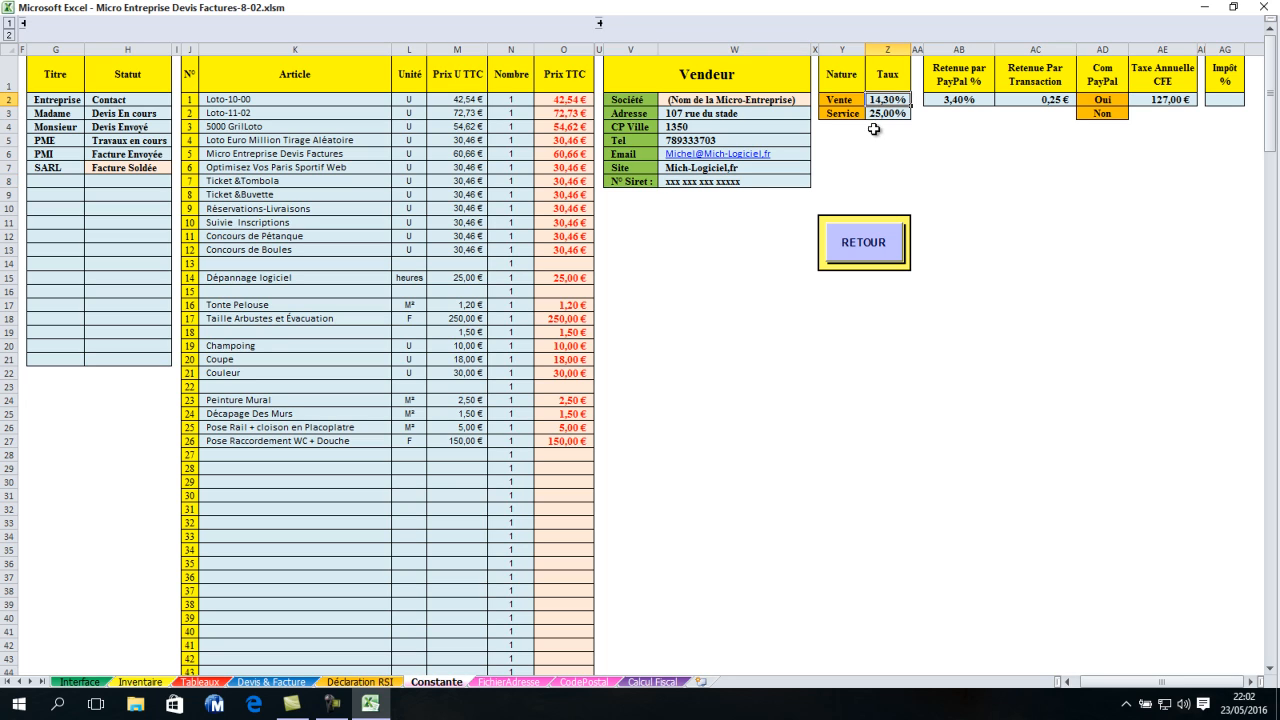
{"action": "left_click", "coordinate": [885, 113]}
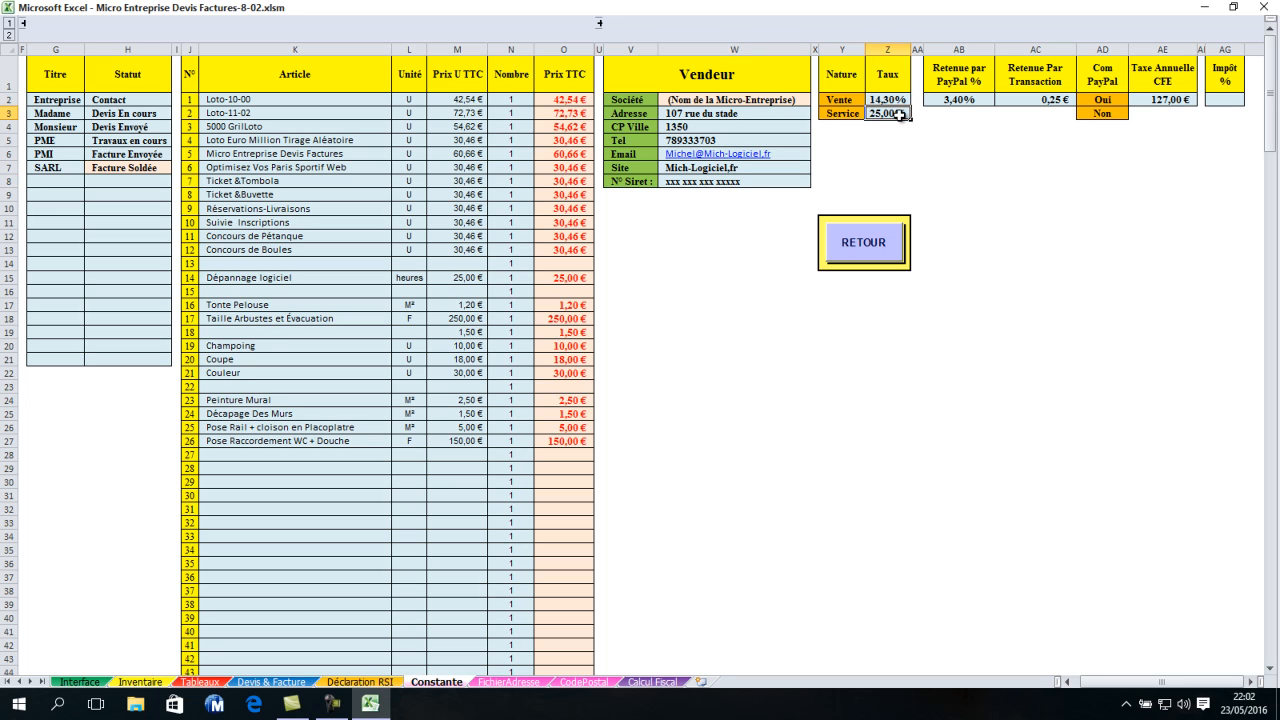
{"action": "left_click", "coordinate": [897, 100]}
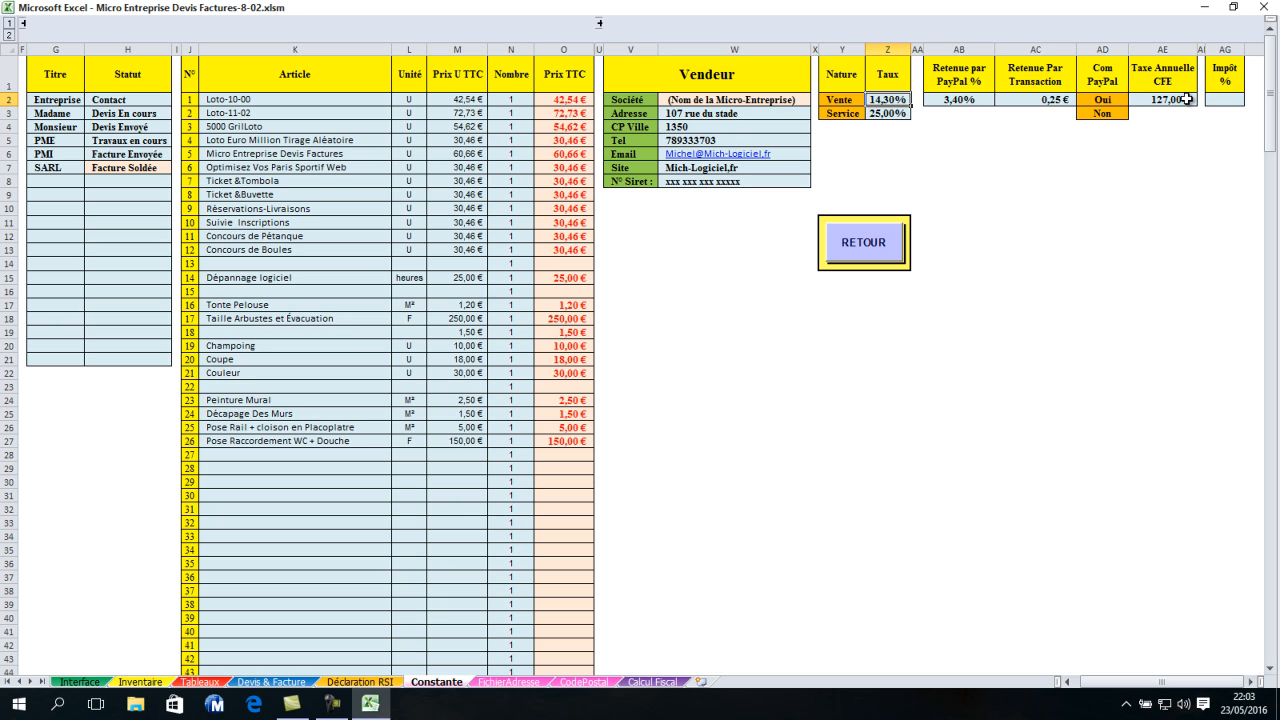
Consult the postal code sheet by way of the main interface and return to the interface
{"action": "left_click", "coordinate": [877, 248]}
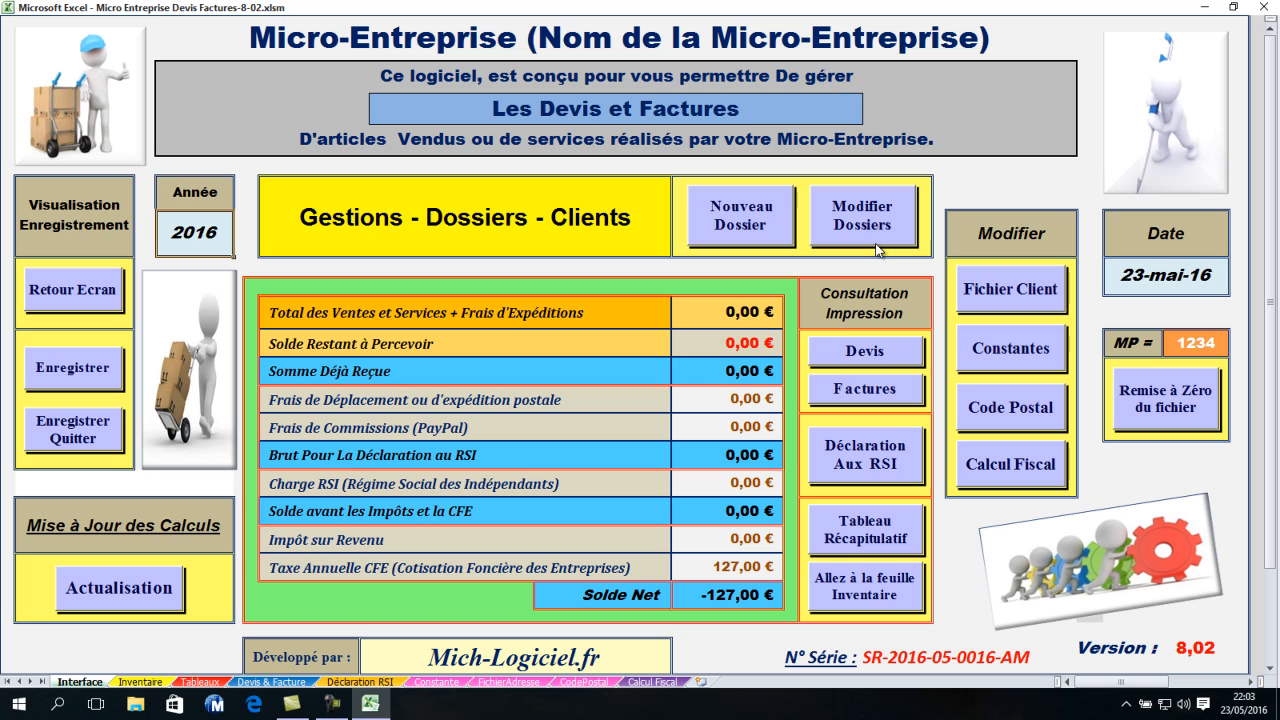
{"action": "left_click", "coordinate": [1012, 406]}
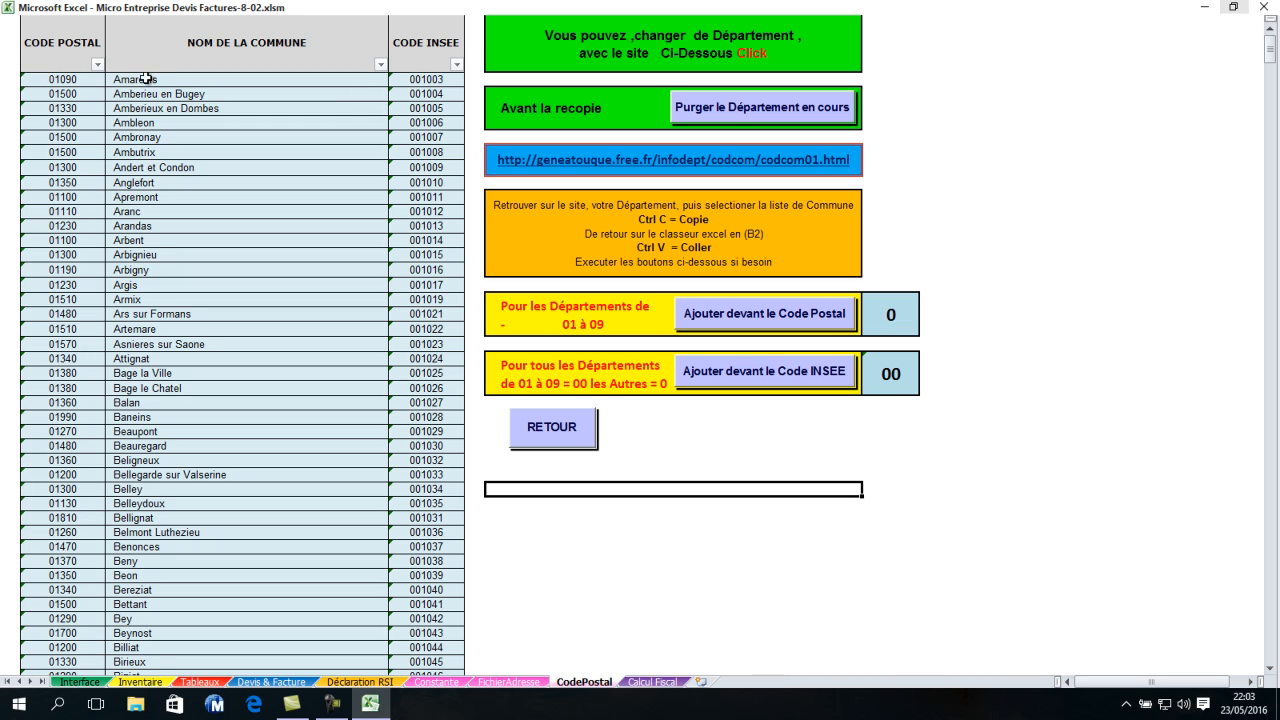
{"action": "left_click", "coordinate": [553, 427]}
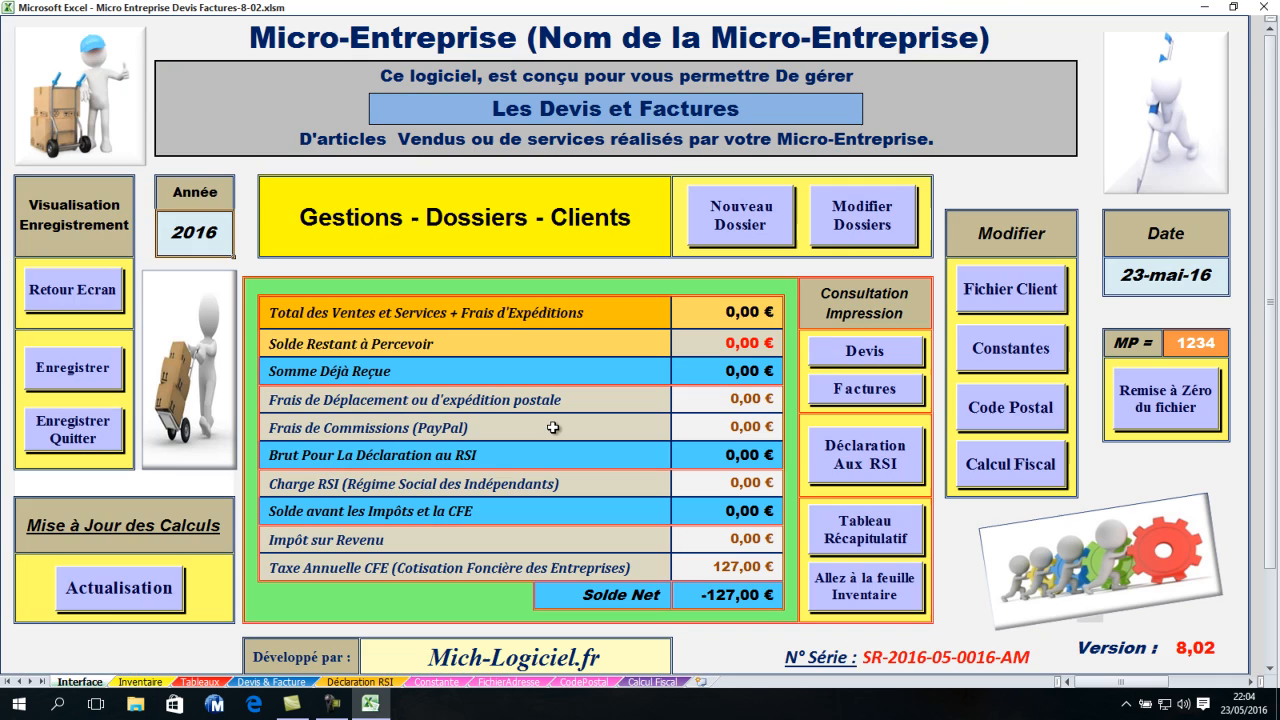
Open the Calcul Fiscal sheet and set the Prix Vente TCC in the Vente block to 100 €
{"action": "left_click", "coordinate": [1012, 466]}
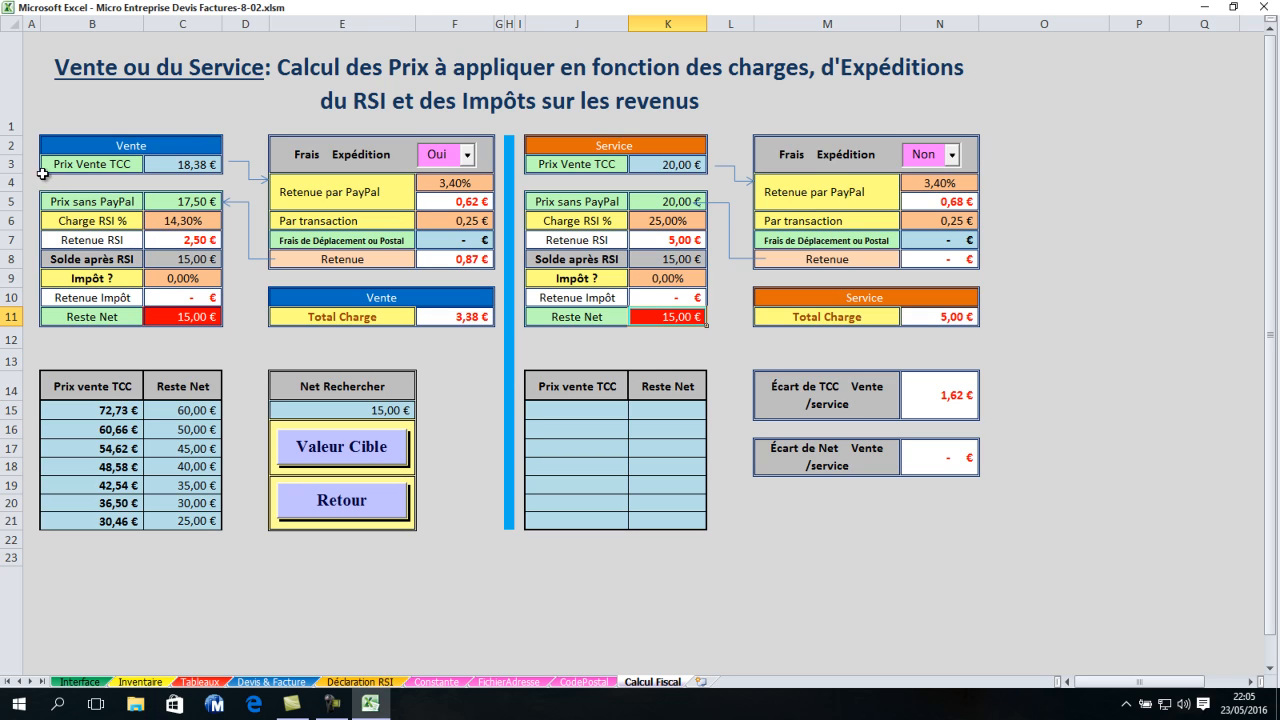
{"action": "left_click", "coordinate": [158, 167]}
{"action": "type", "text": "100"}
{"action": "key", "text": "Return"}
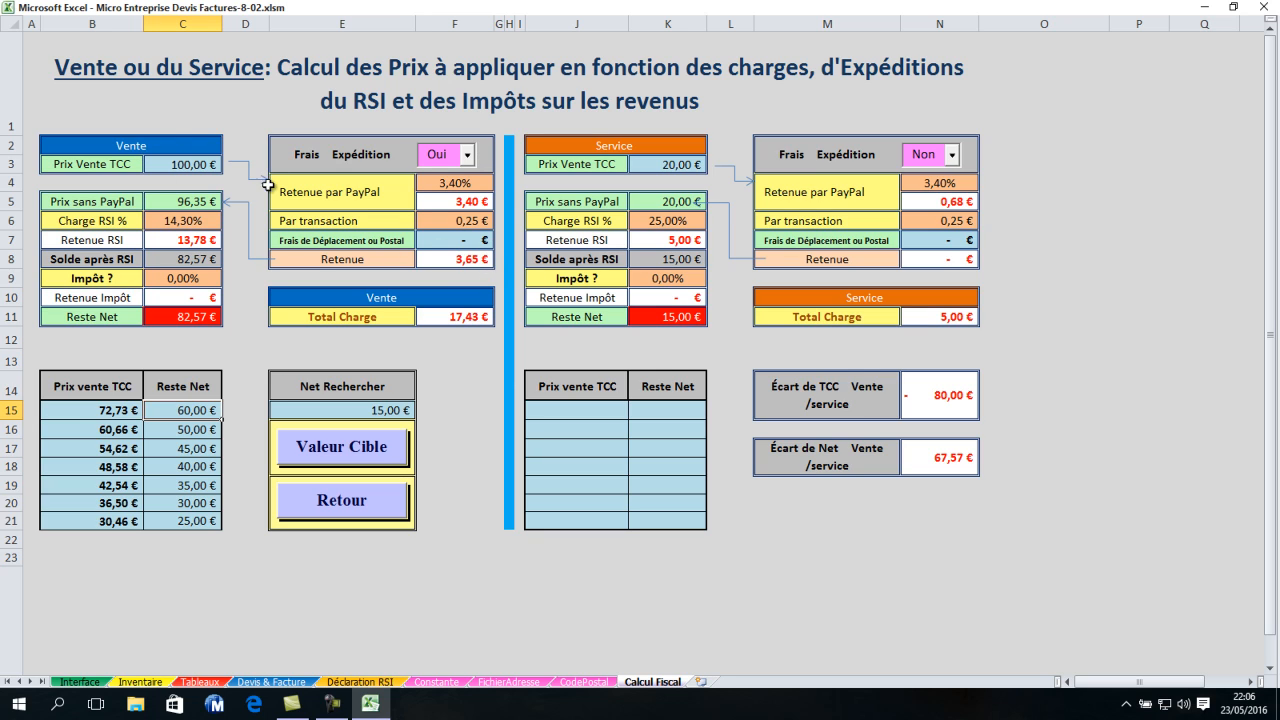
Set the Frais de Déplacement ou Postal for Vente to 4,50 €
{"action": "left_click", "coordinate": [451, 240]}
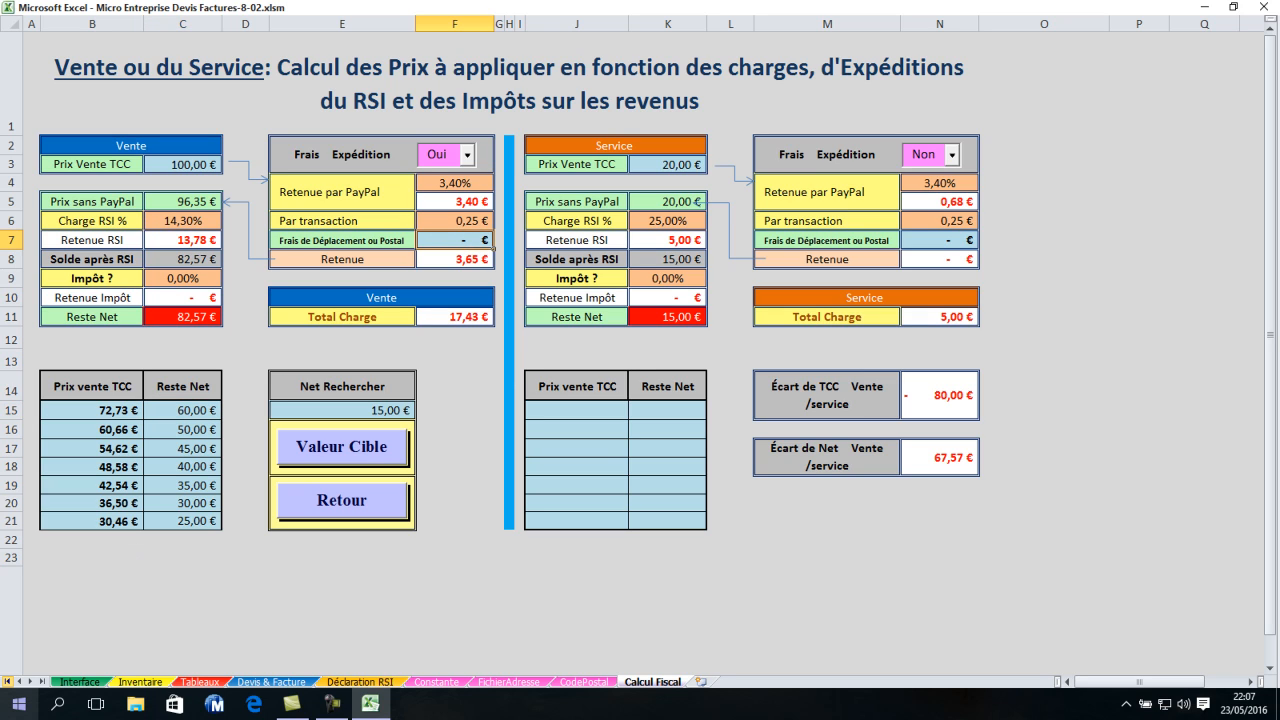
{"action": "type", "text": "4,5"}
{"action": "key", "text": "Return"}
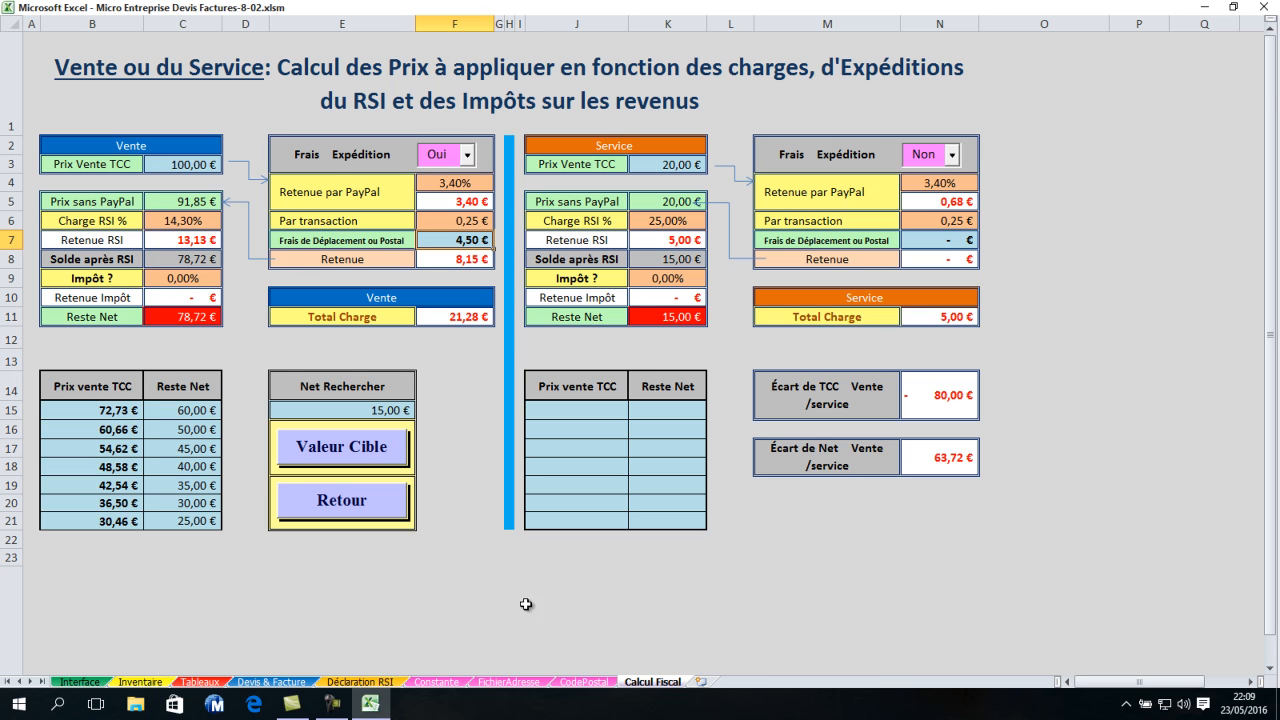
Check the Constante sheet and return to the Calcul Fiscal sheet
{"action": "left_click", "coordinate": [432, 682]}
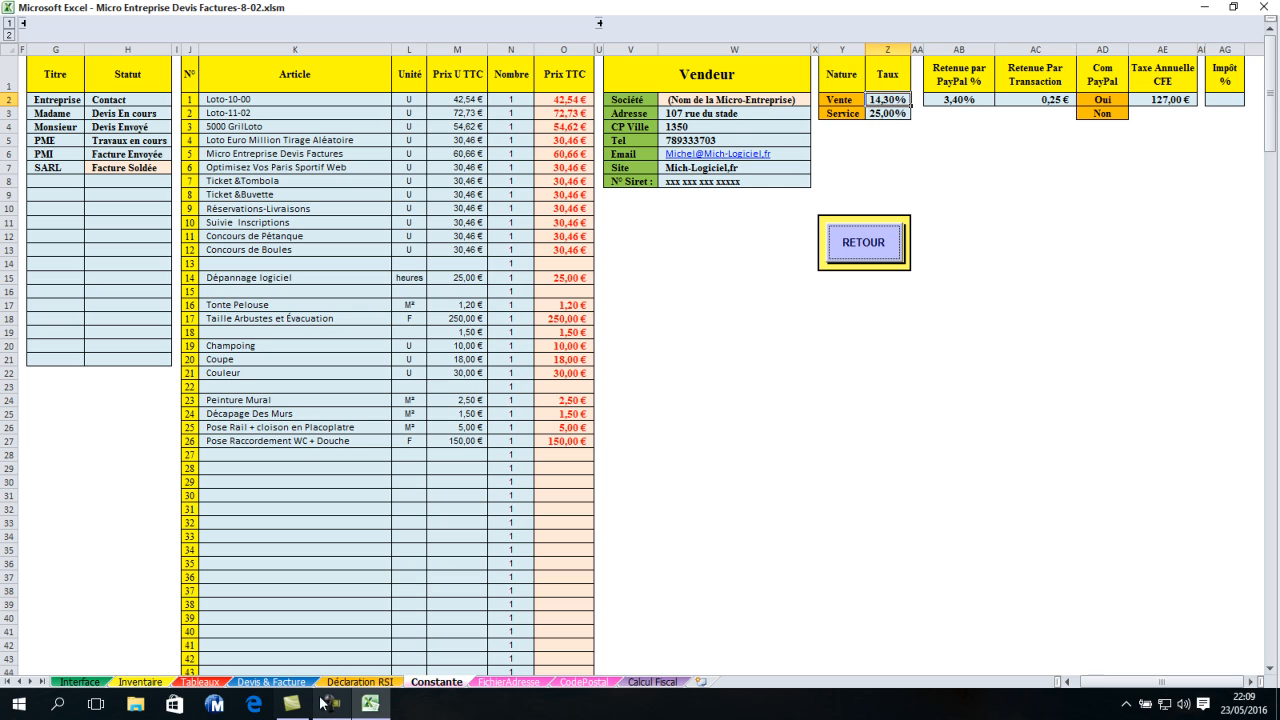
{"action": "left_click", "coordinate": [653, 682]}
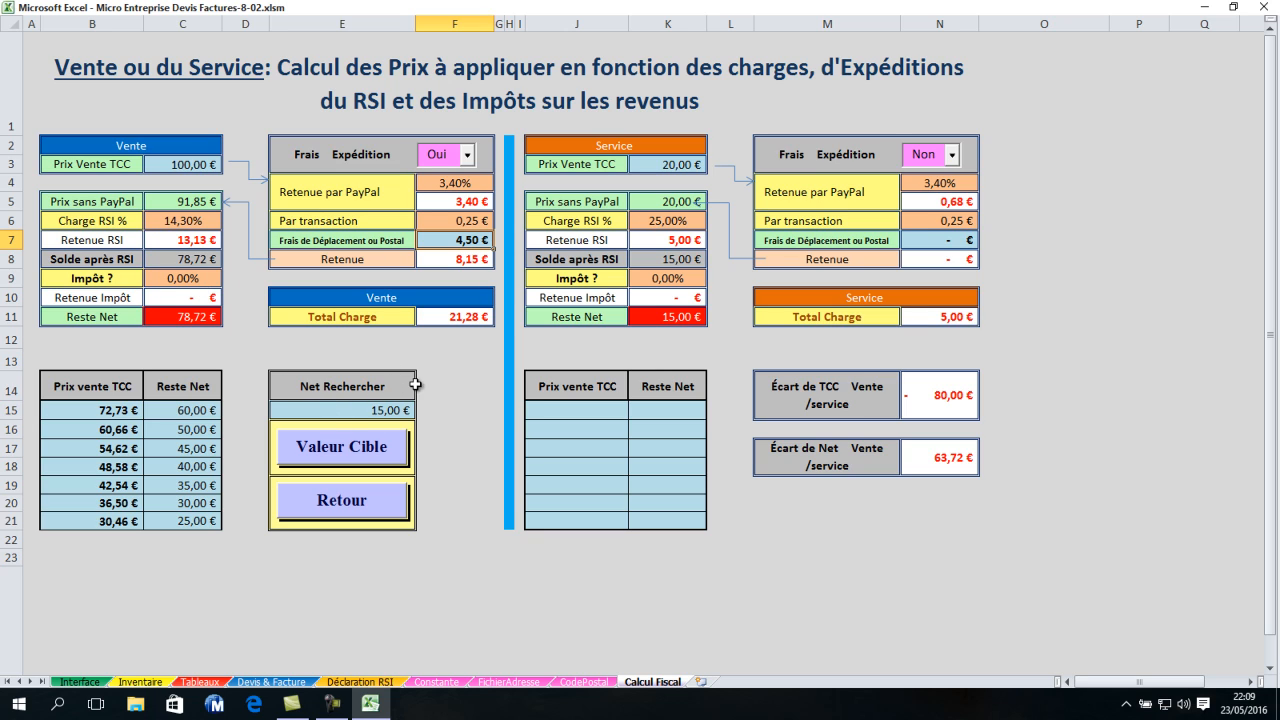
Set the Net Rechercher value to 100 € and run the Valeur Cible calculation
{"action": "left_click", "coordinate": [369, 412]}
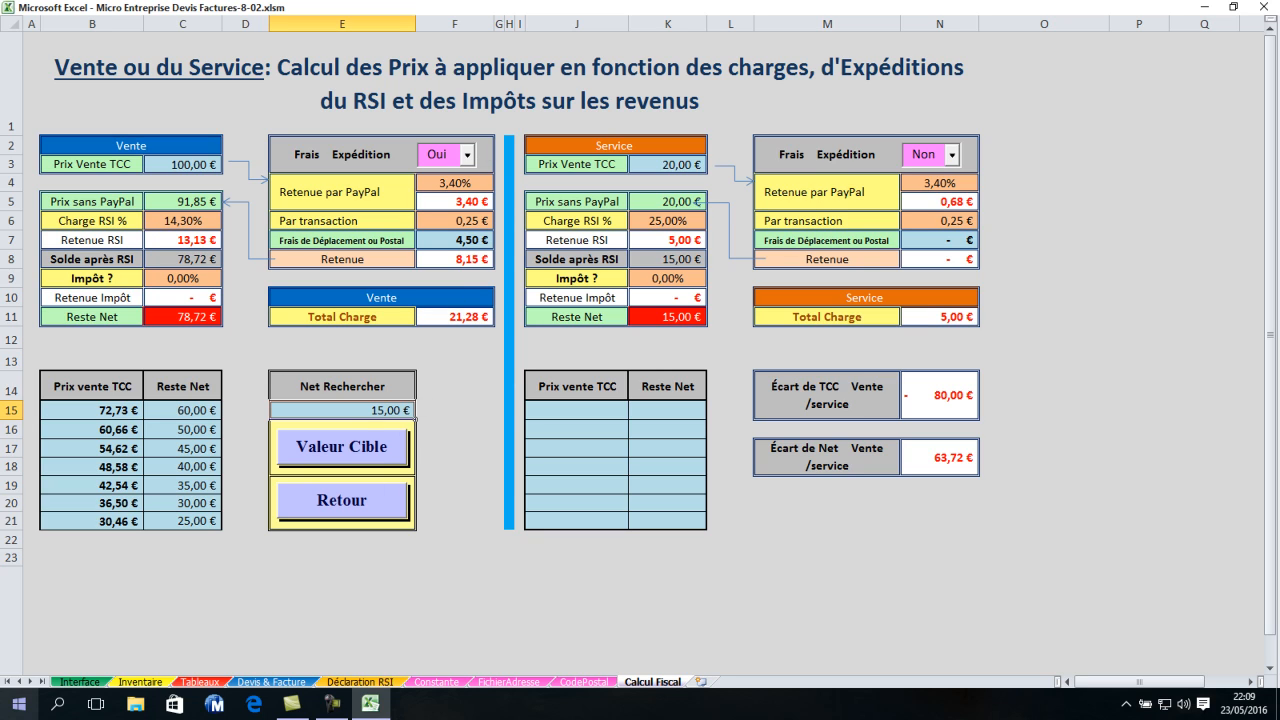
{"action": "type", "text": "100"}
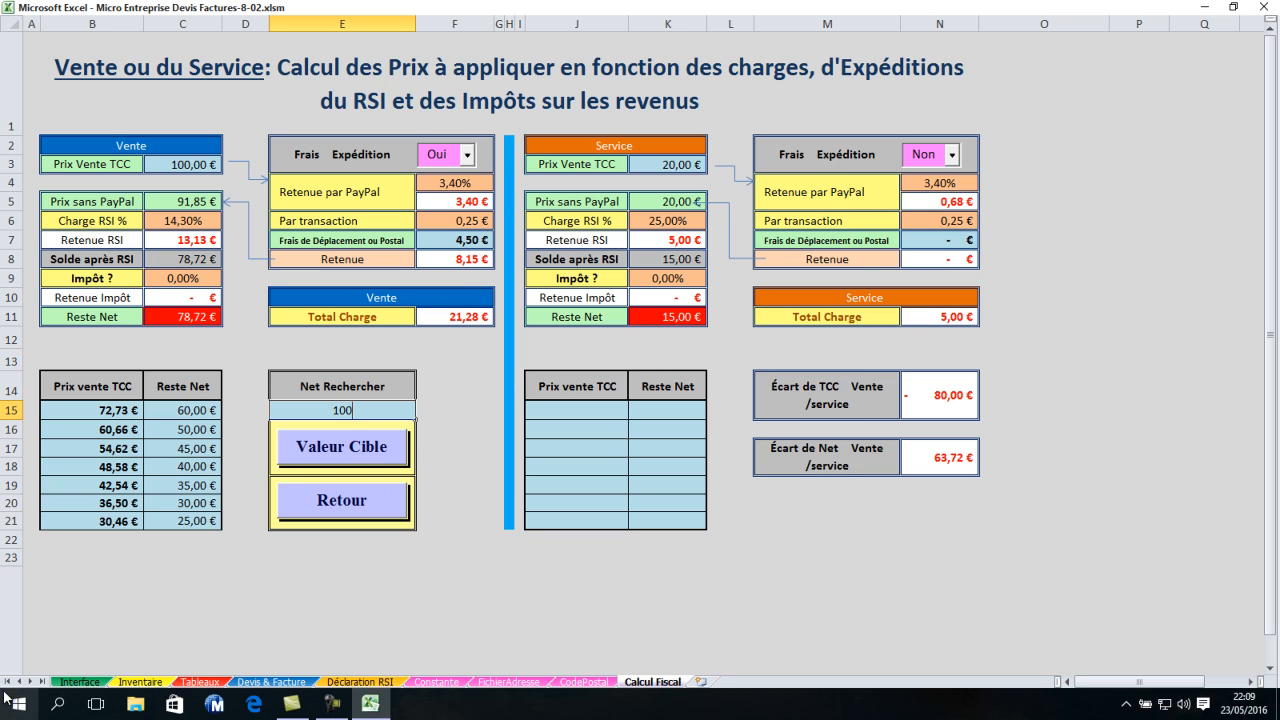
{"action": "left_click", "coordinate": [346, 447]}
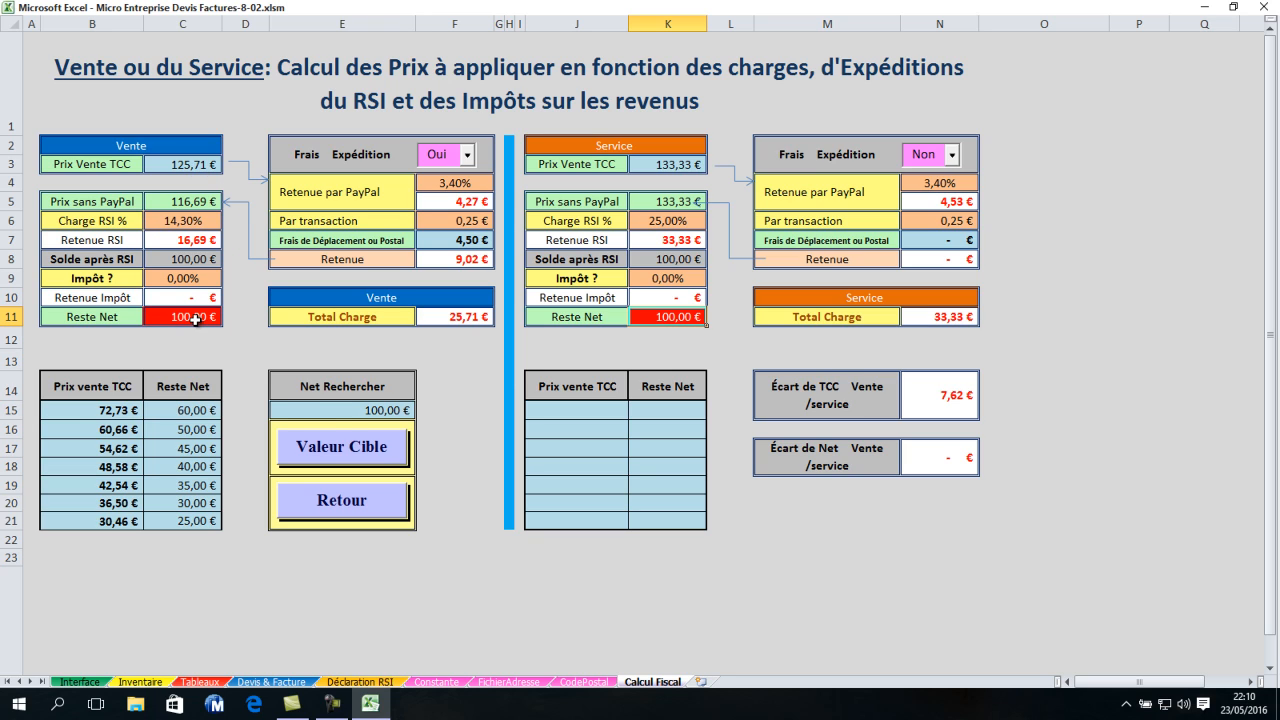
{"action": "left_click", "coordinate": [348, 411]}
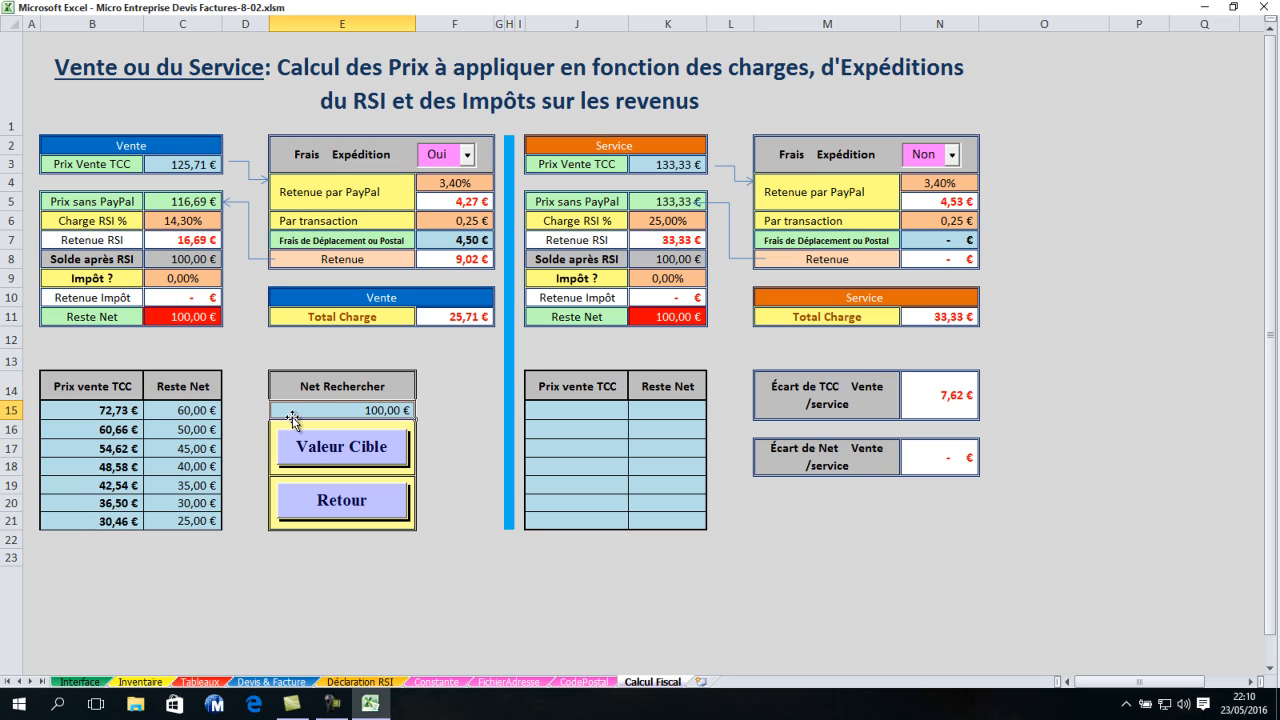
Rerun the Valeur Cible calculation, and set the Prix Vente TCC in the Service block to 100 €
{"action": "left_click", "coordinate": [356, 443]}
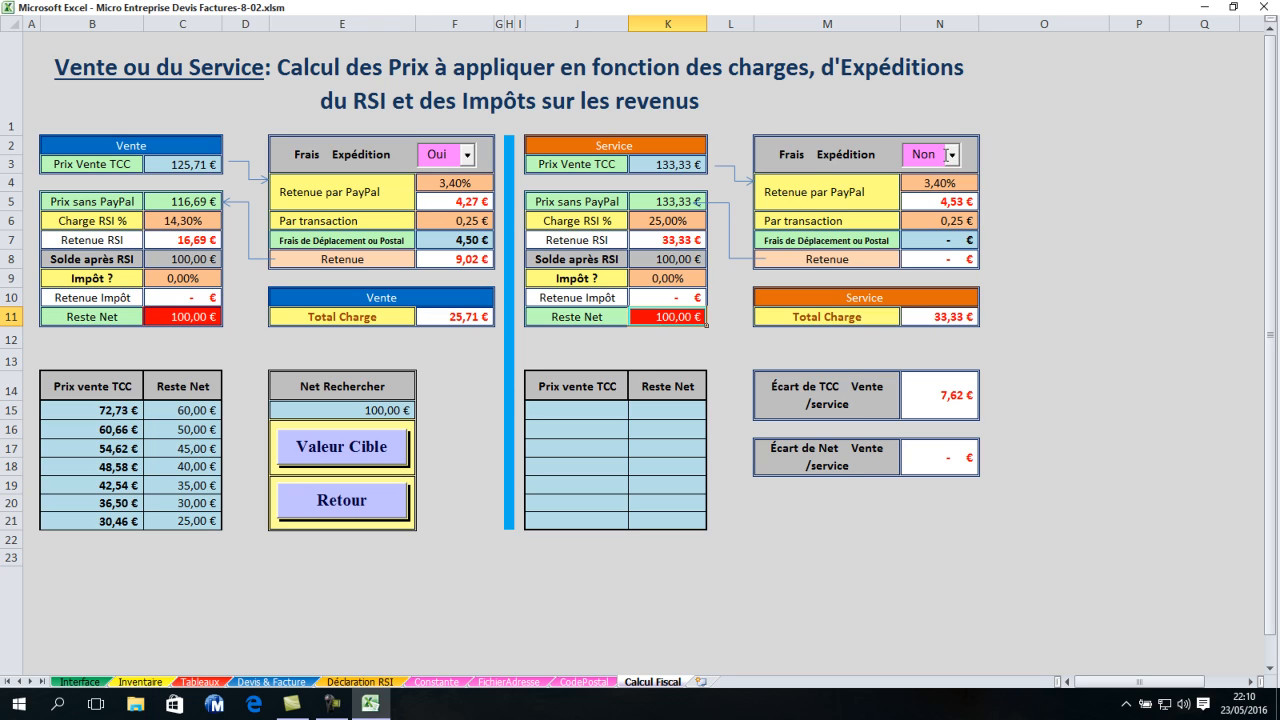
{"action": "left_click", "coordinate": [950, 157]}
{"action": "left_click", "coordinate": [953, 158]}
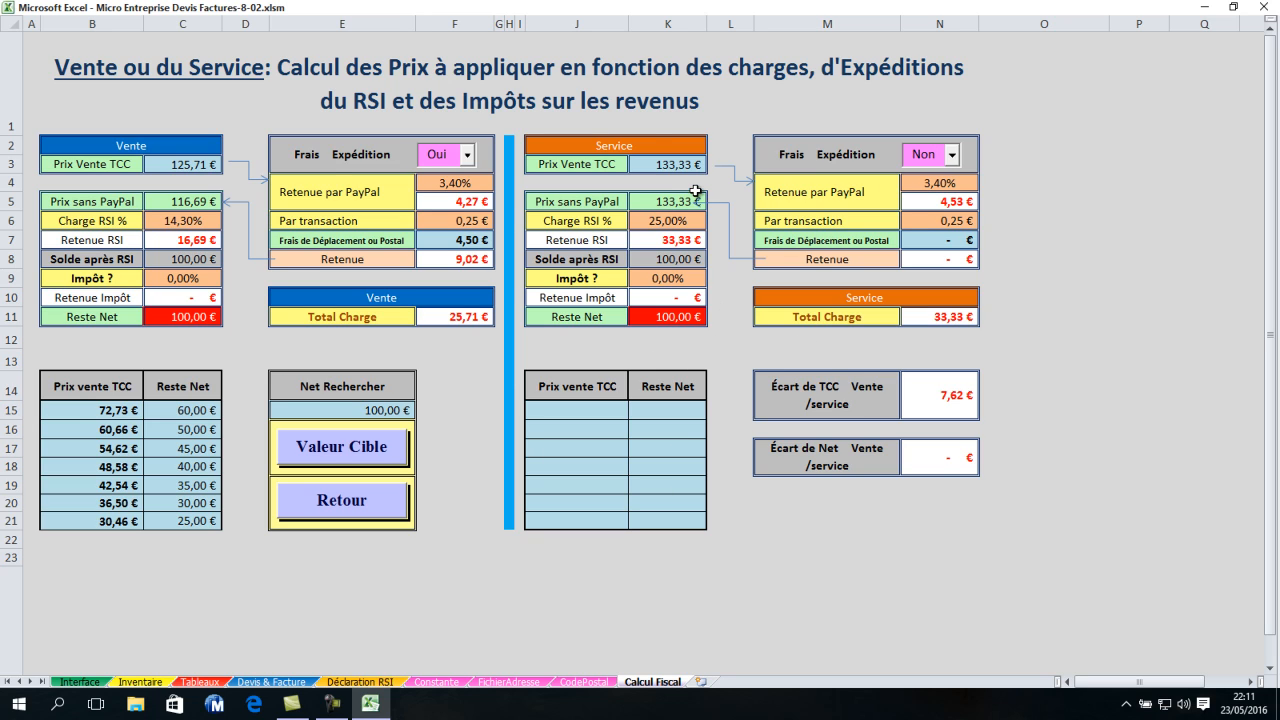
{"action": "left_click", "coordinate": [662, 164]}
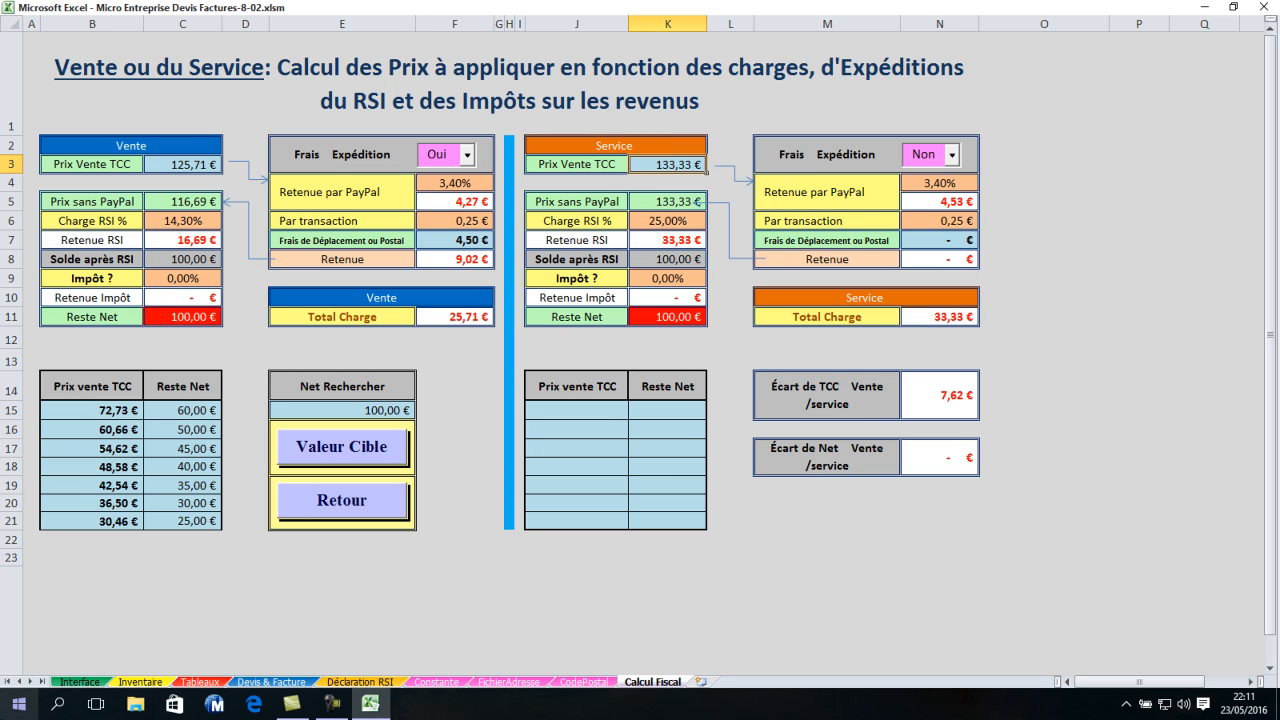
{"action": "type", "text": "100"}
{"action": "key", "text": "Return"}
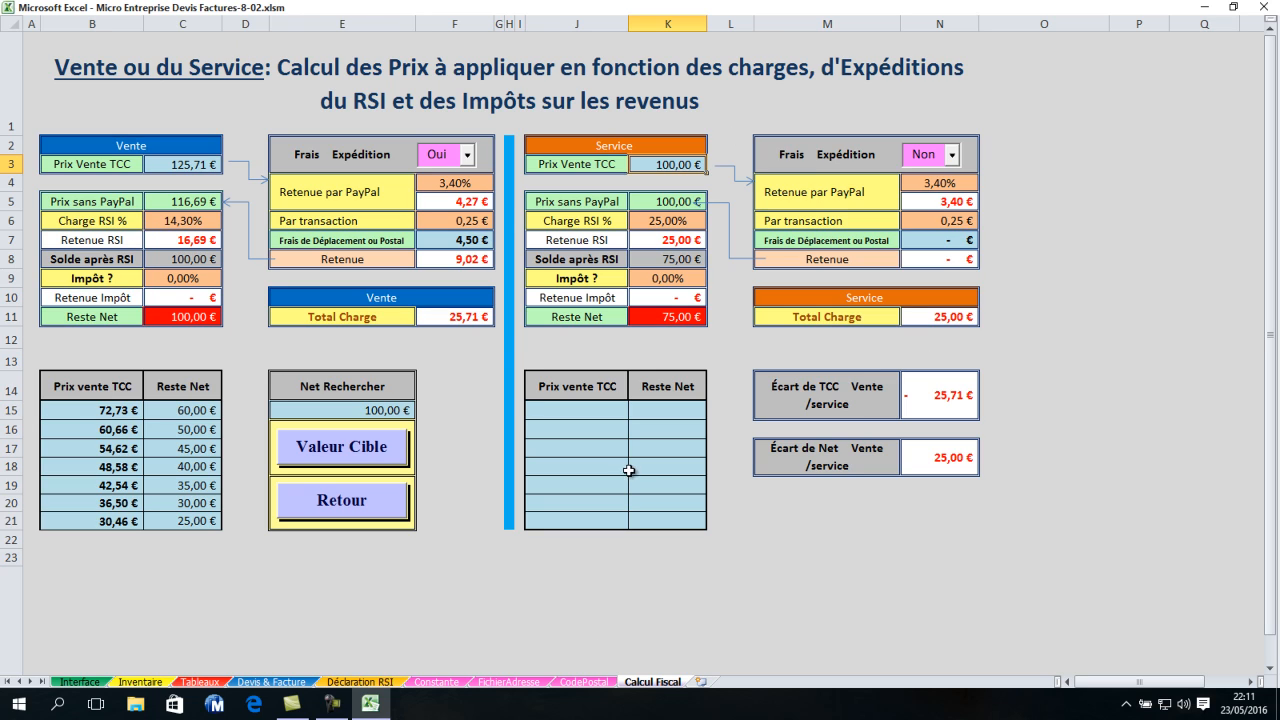
Set the Net Rechercher value to 80 € and run the Valeur Cible calculation
{"action": "left_click", "coordinate": [378, 414]}
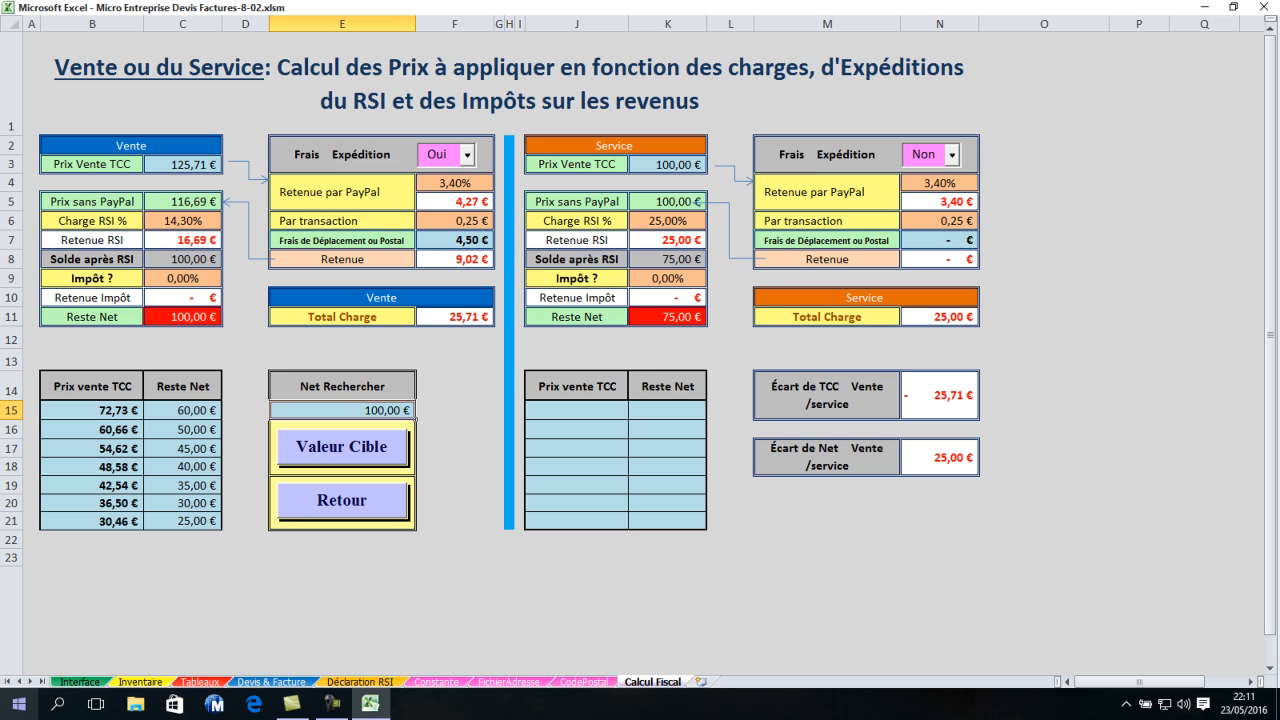
{"action": "type", "text": "80"}
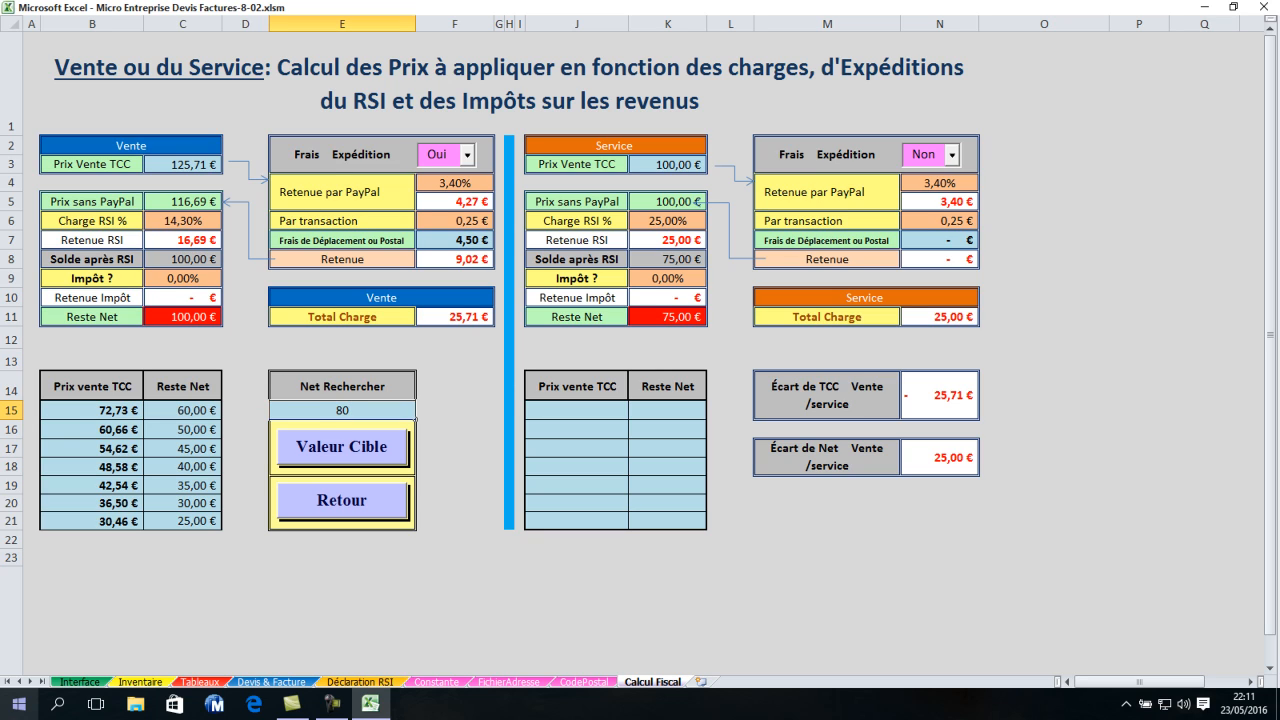
{"action": "left_click", "coordinate": [324, 446]}
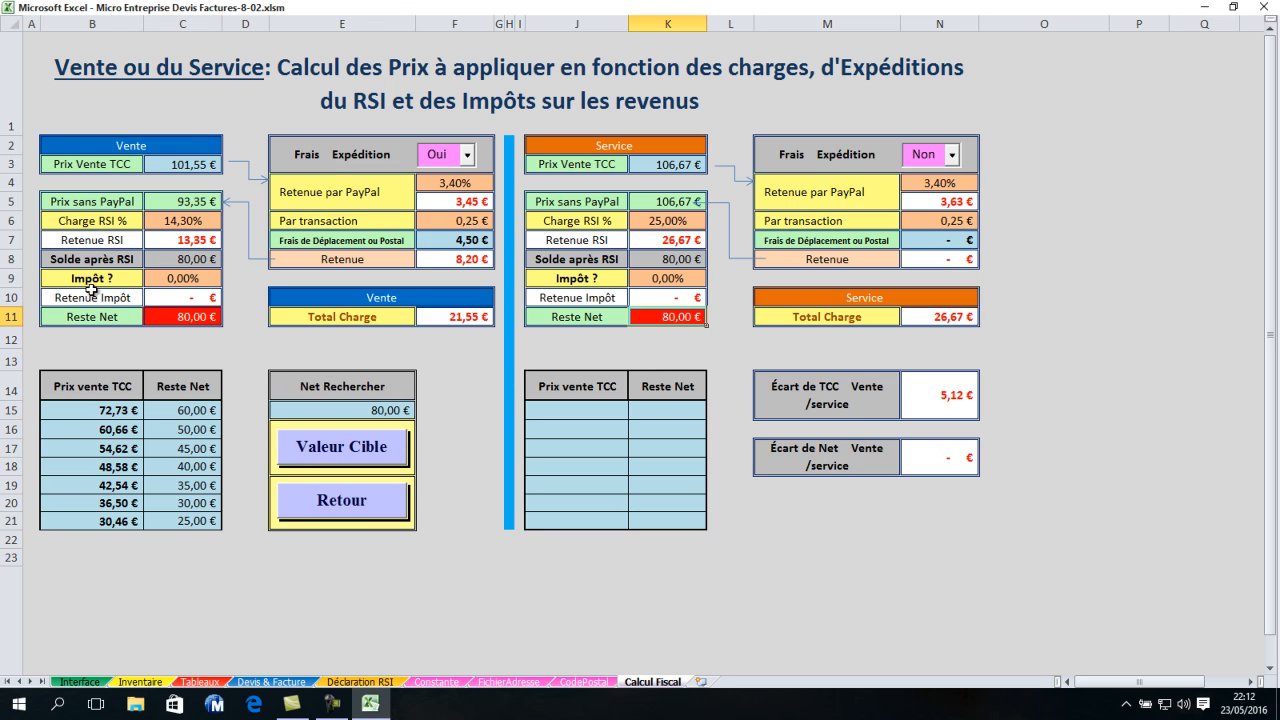
Set the Frais de Déplacement ou Postal for Vente to 0 and recalculate the Valeur Cible
{"action": "left_click", "coordinate": [474, 236]}
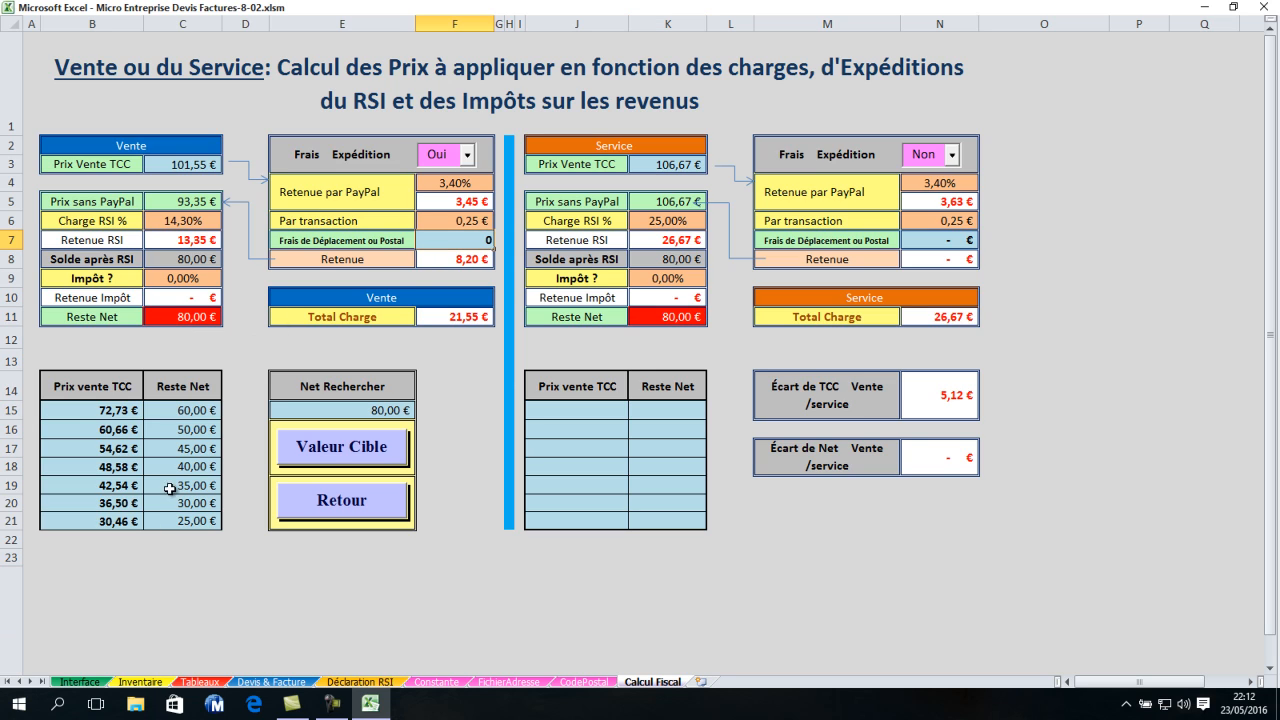
{"action": "key", "text": "Delete"}
{"action": "left_click", "coordinate": [361, 443]}
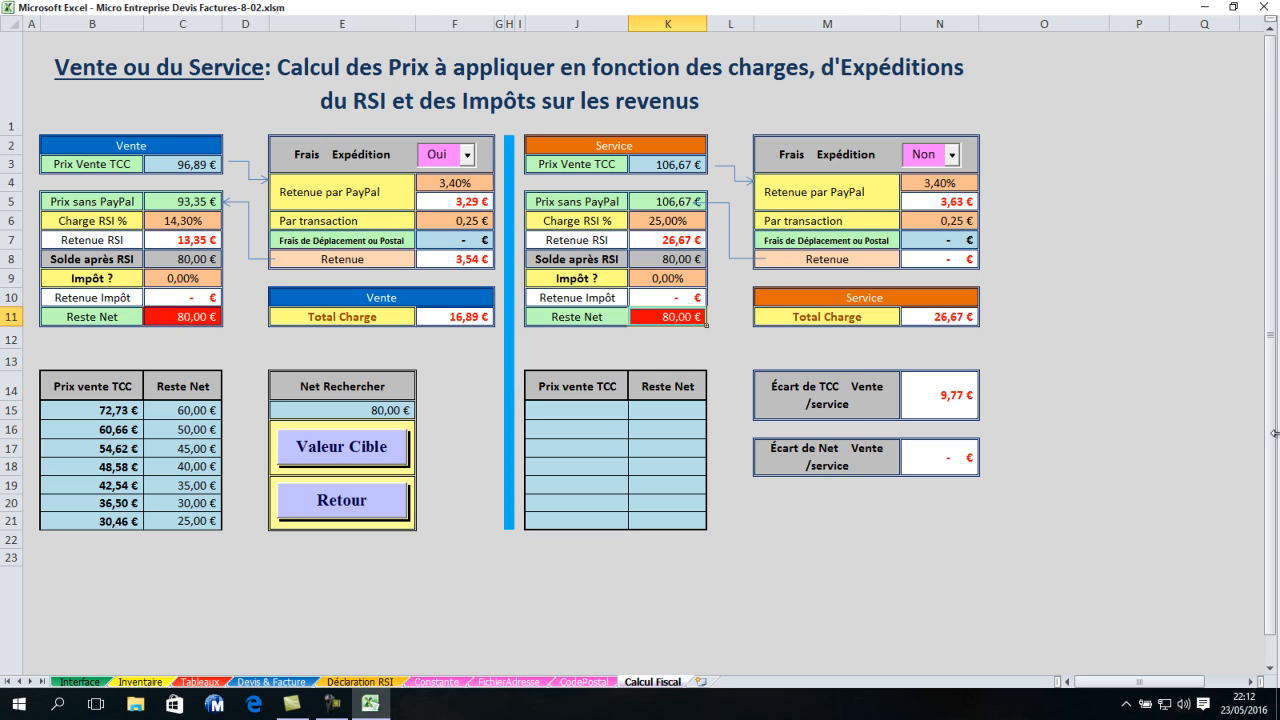
Return to the Interface, reopen the Calcul Fiscal sheet and check the rates on the Constante sheet
{"action": "left_click", "coordinate": [352, 510]}
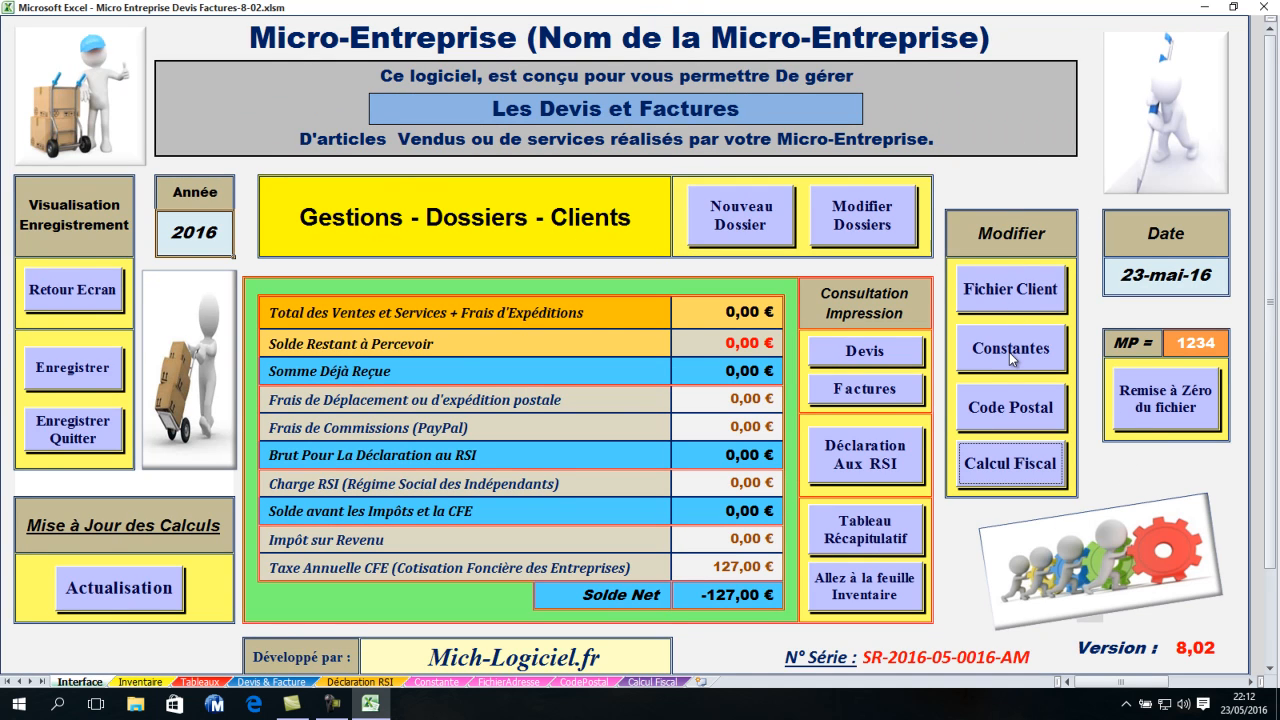
{"action": "left_click", "coordinate": [1041, 465]}
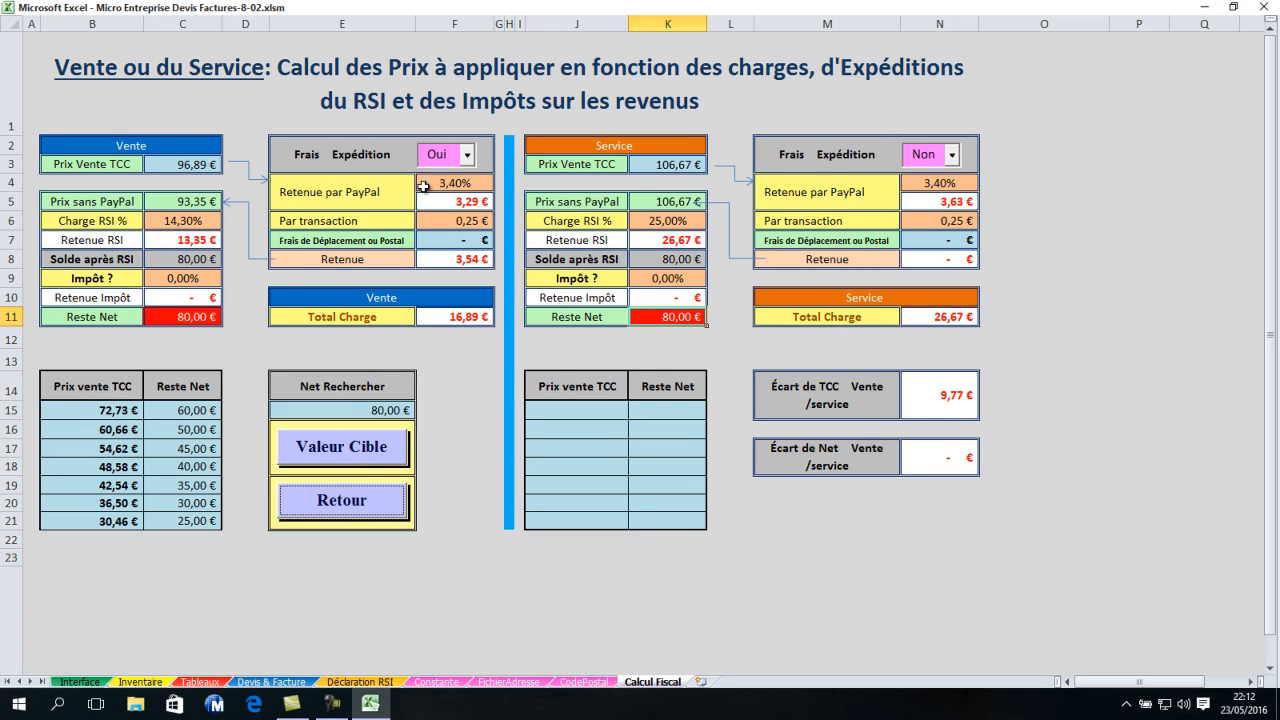
{"action": "left_click", "coordinate": [434, 683]}
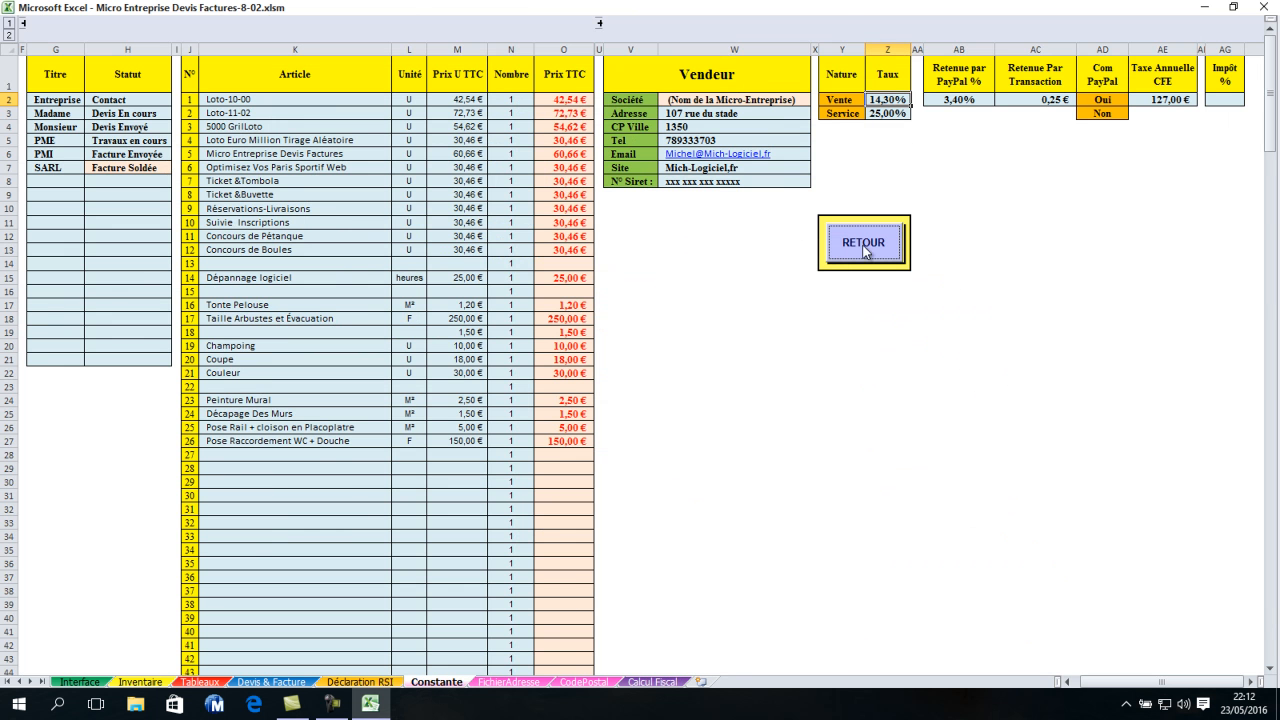
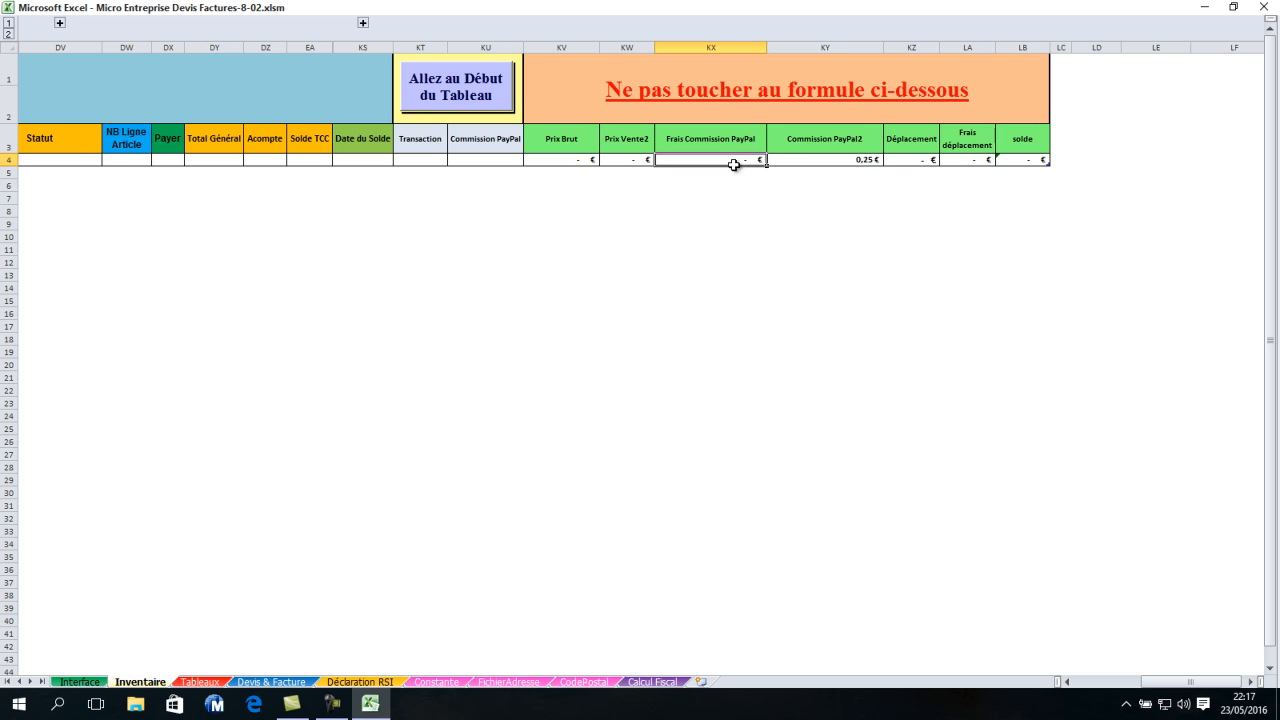
Return from the Inventaire sheet to the Interface and open the Devis et Facturation form for modifying files
{"action": "left_click_drag", "start_coordinate": [1190, 681], "coordinate": [1125, 681]}
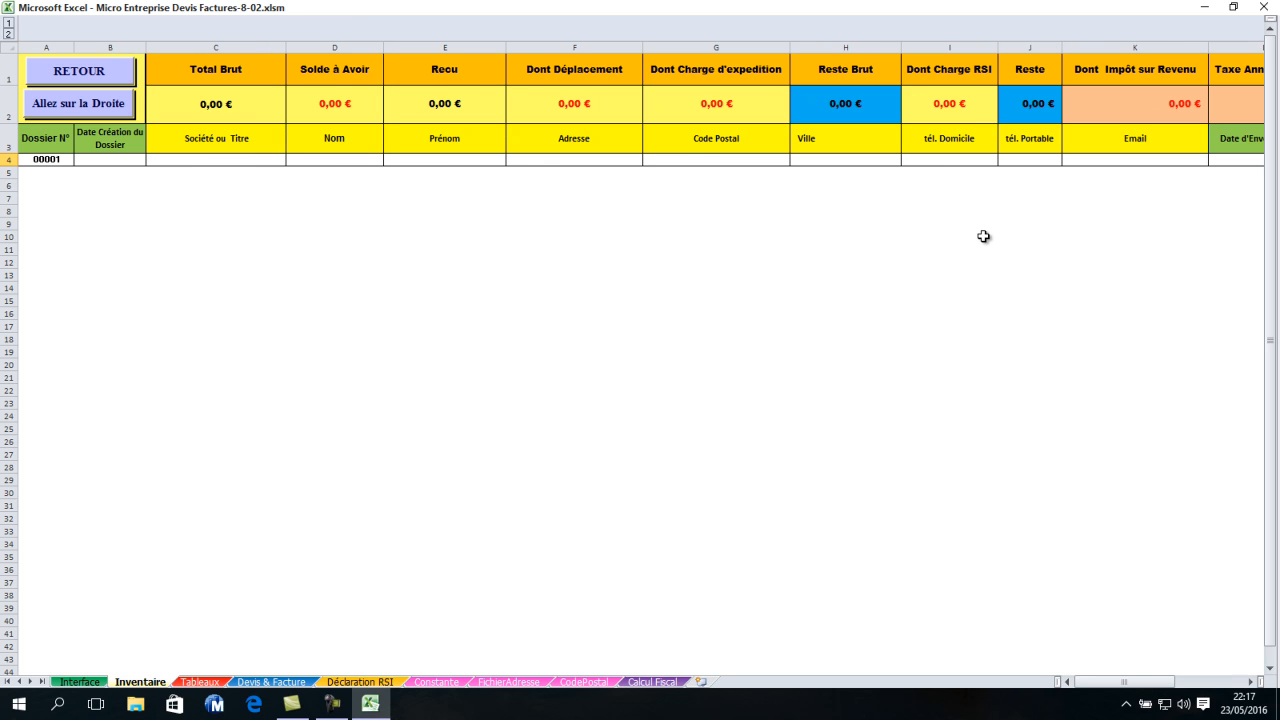
{"action": "left_click", "coordinate": [71, 69]}
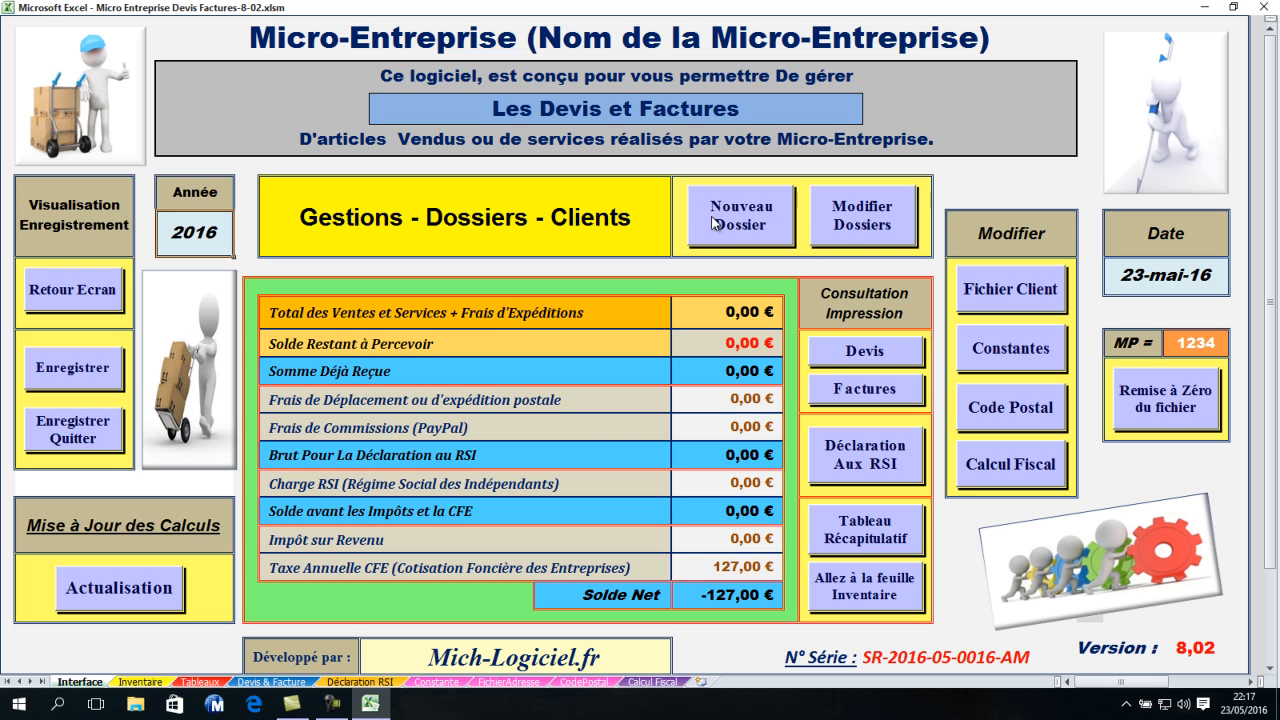
{"action": "left_click", "coordinate": [880, 222]}
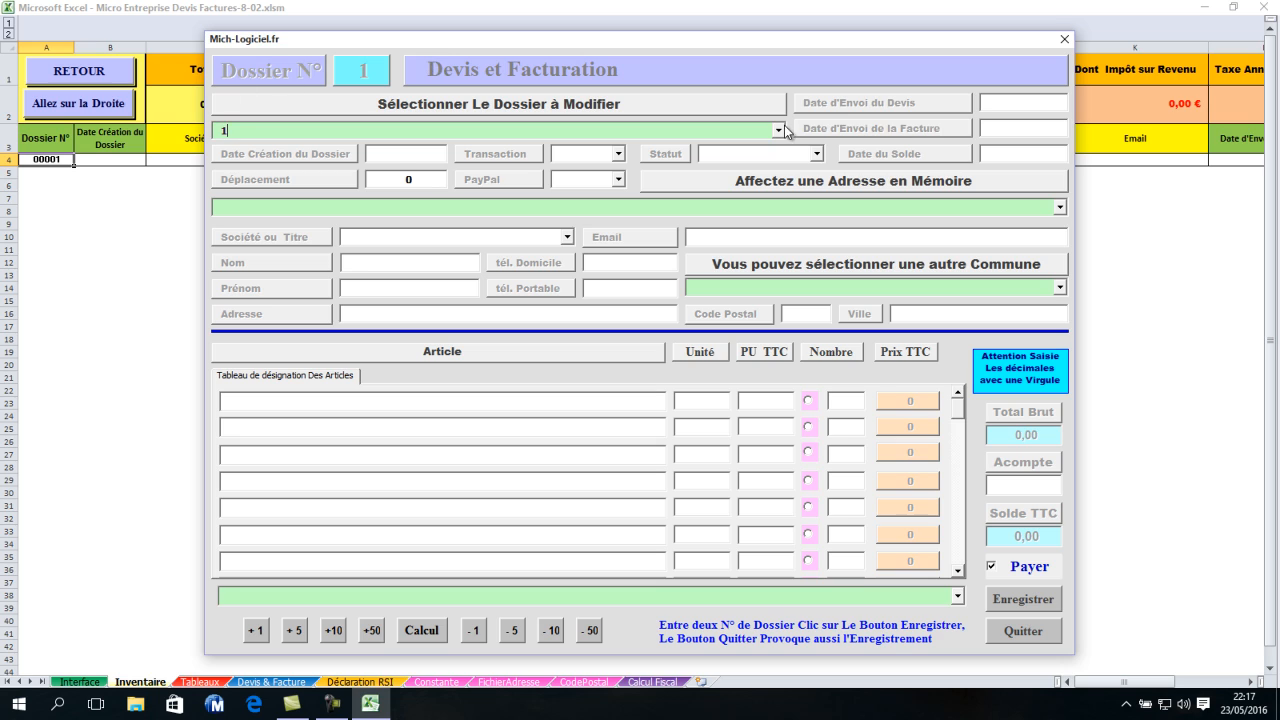
Set file 1's creation date to 23/05/2016, its Transaction to Vente and PayPal to Oui
{"action": "left_click", "coordinate": [392, 160]}
{"action": "type", "text": "23/05"}
{"action": "left_click", "coordinate": [400, 182]}
{"action": "left_click", "coordinate": [618, 154]}
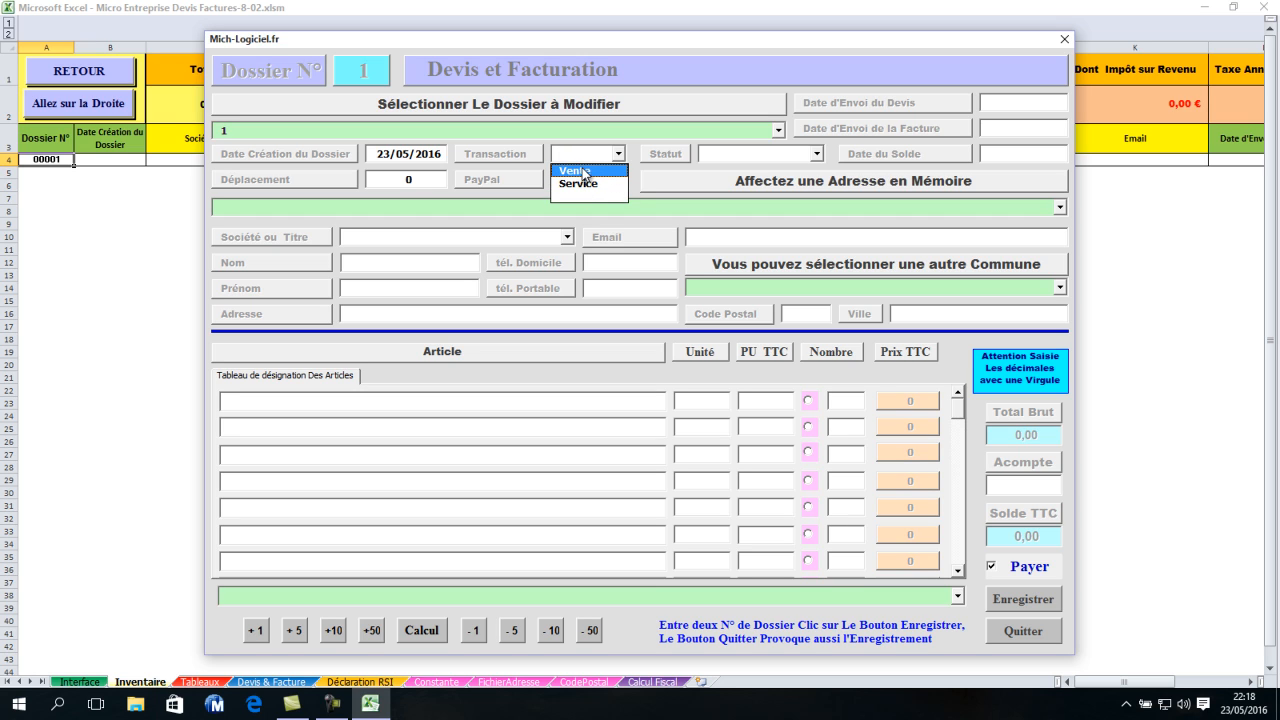
{"action": "left_click", "coordinate": [586, 172]}
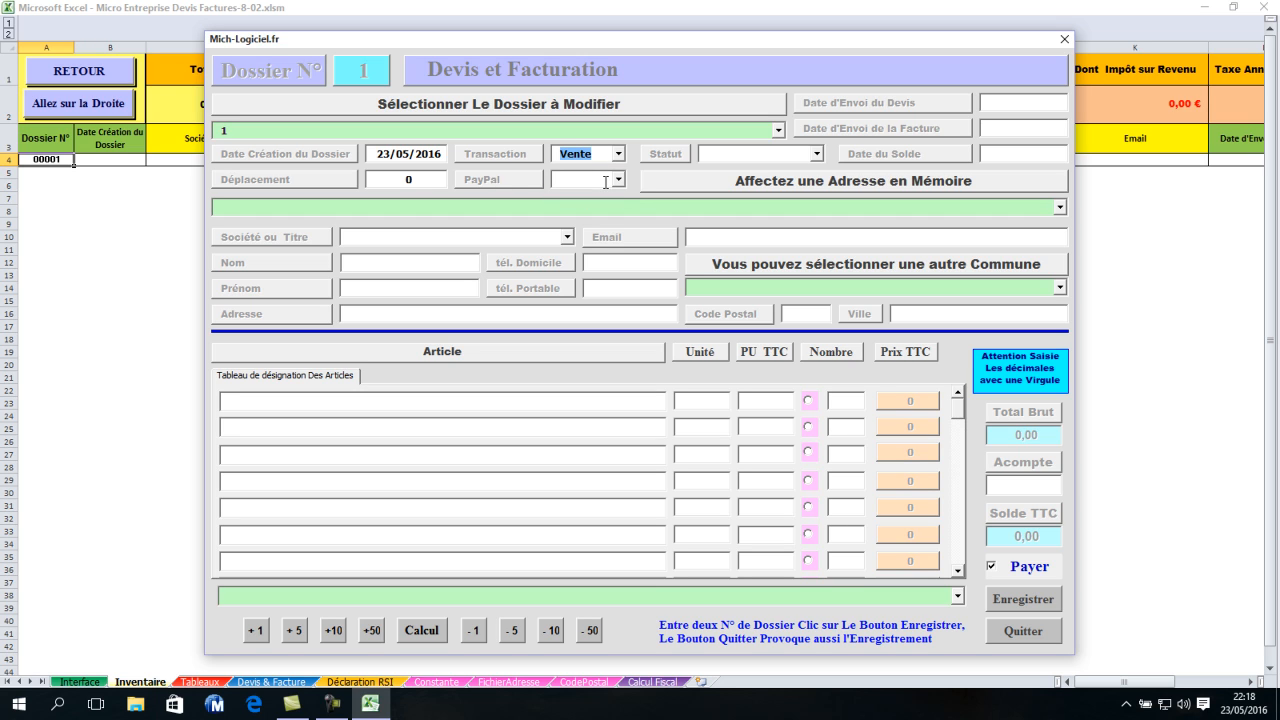
{"action": "left_click", "coordinate": [619, 180]}
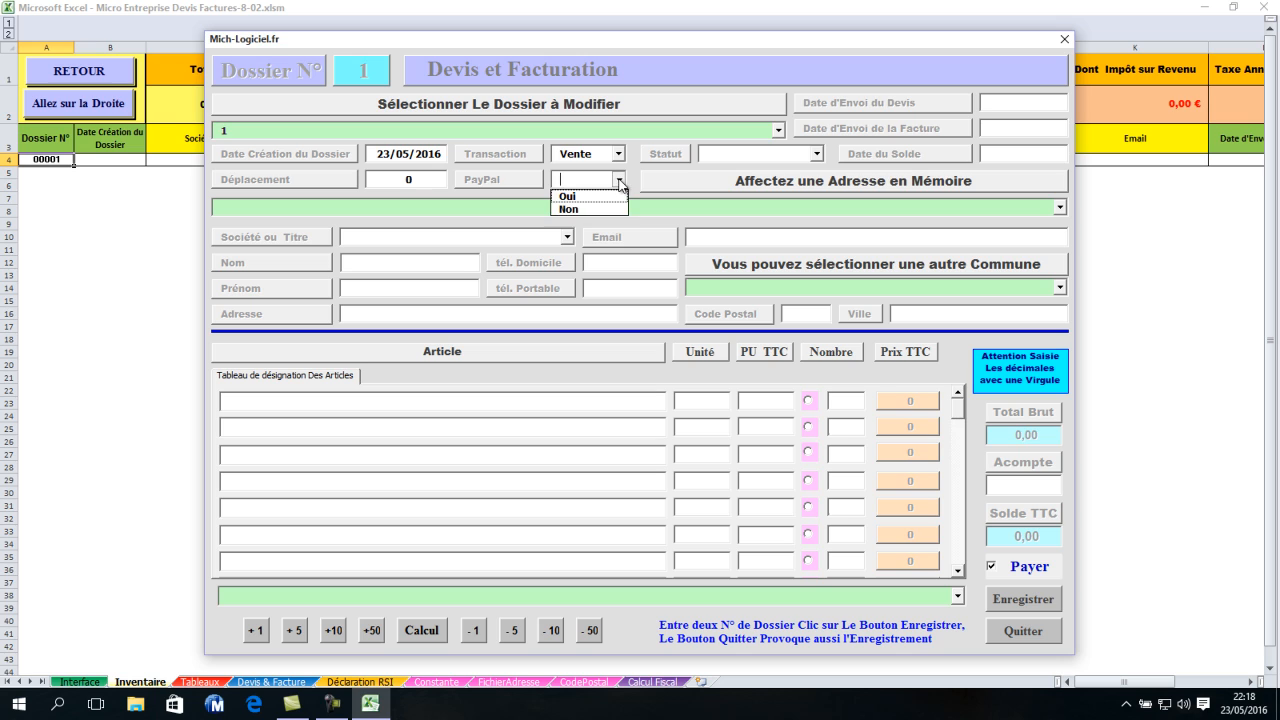
{"action": "left_click", "coordinate": [588, 198]}
Set the file's Statut to Facture Soldée and its Date du Solde to 23/05/2016
{"action": "left_click", "coordinate": [816, 154]}
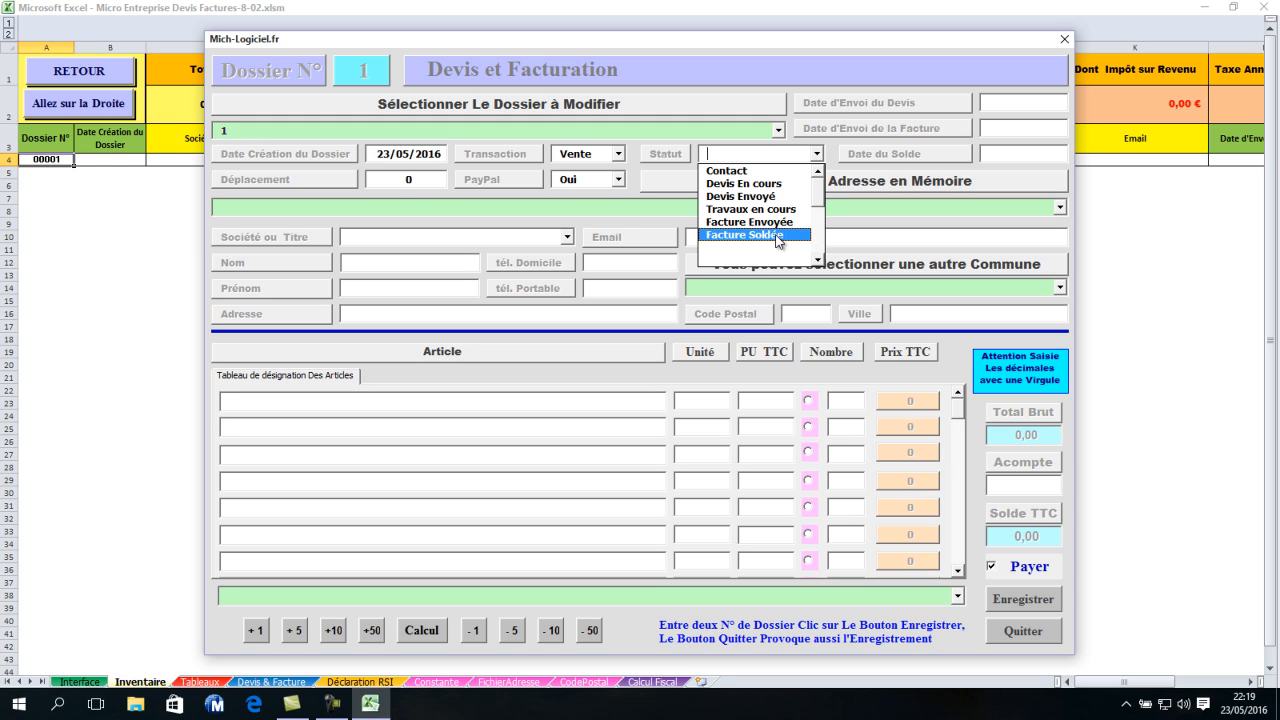
{"action": "left_click", "coordinate": [779, 236]}
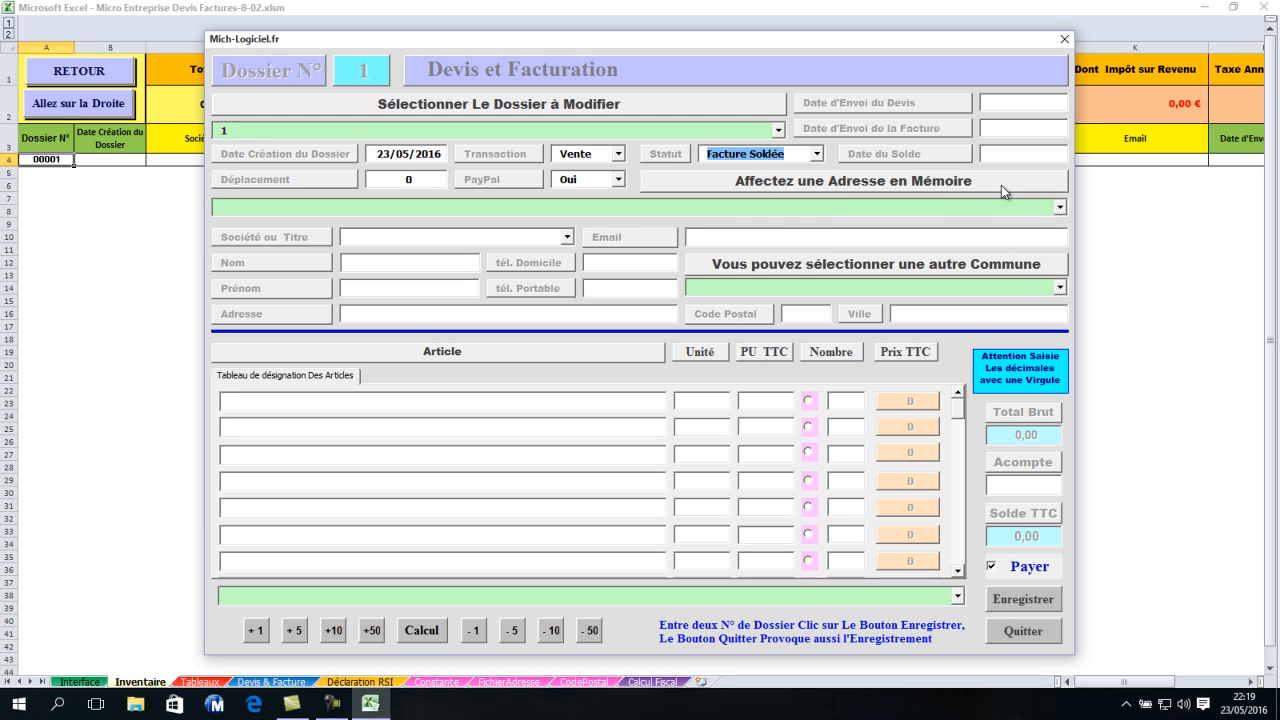
{"action": "left_click", "coordinate": [999, 158]}
{"action": "type", "text": "2"}
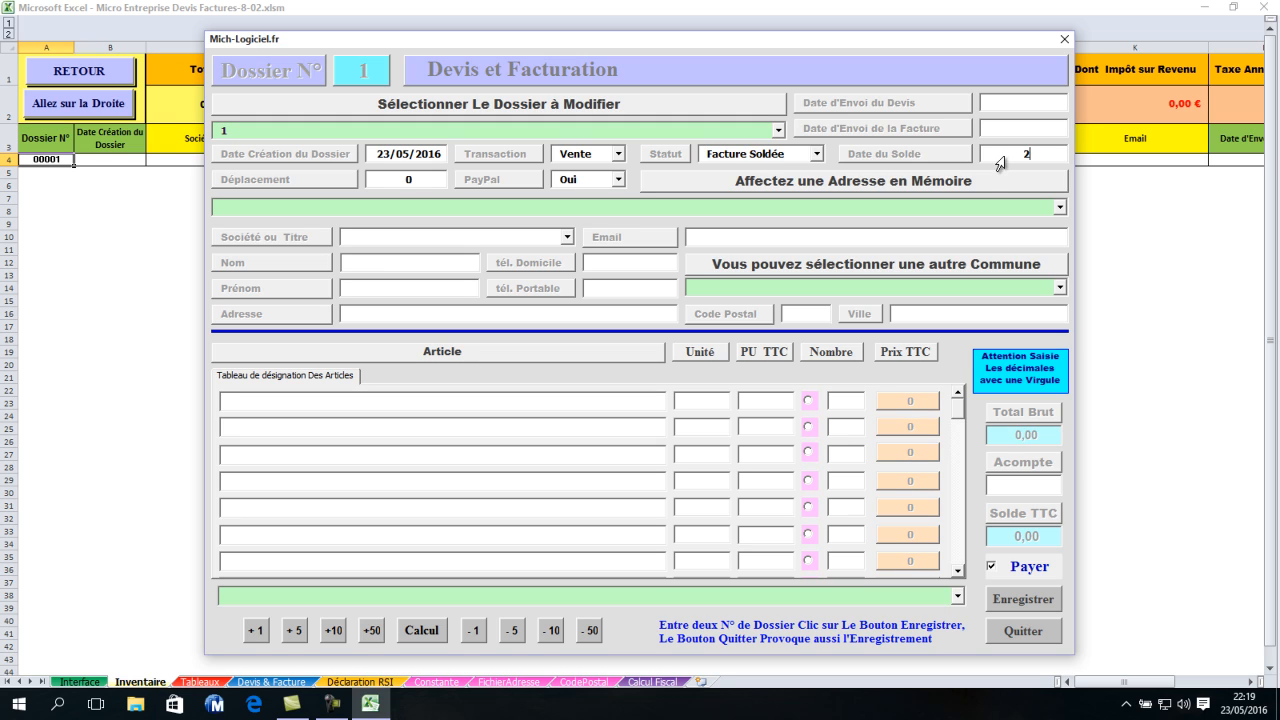
{"action": "type", "text": "3/05/2016"}
Fill in the client details by assigning the first saved address in memory to the file
{"action": "left_click", "coordinate": [462, 206]}
{"action": "left_click", "coordinate": [1059, 206]}
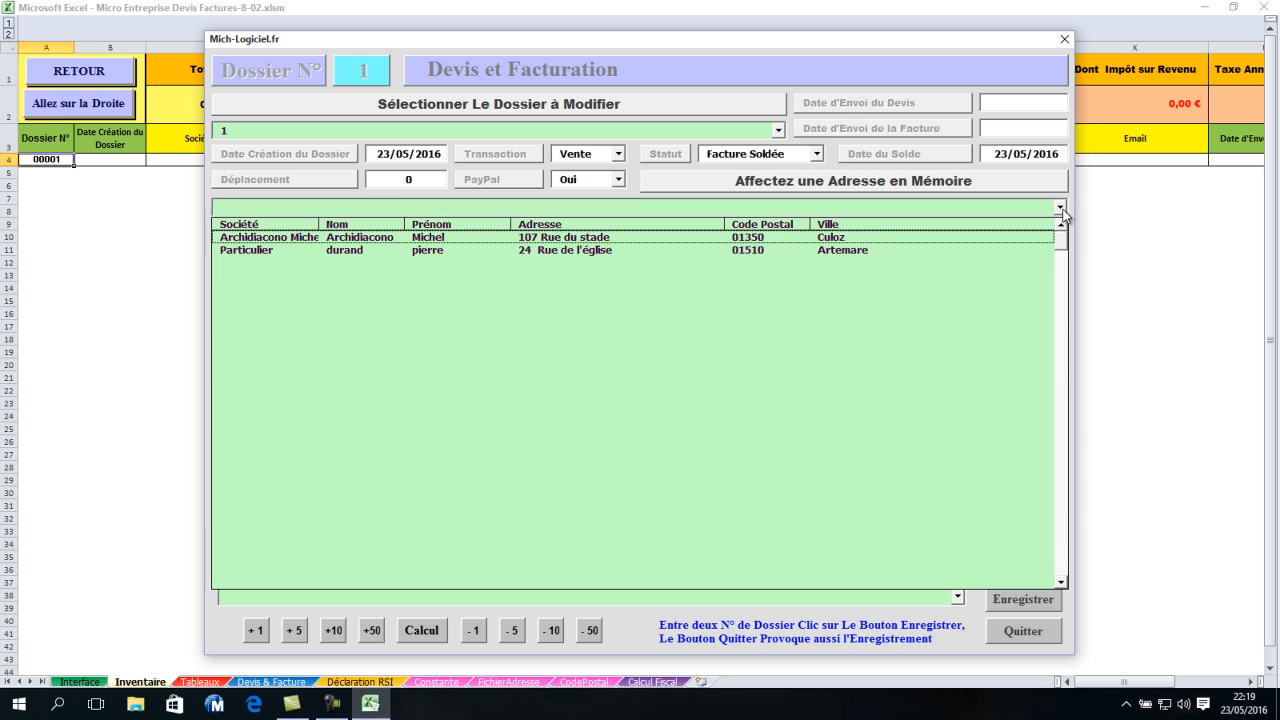
{"action": "left_click", "coordinate": [600, 242]}
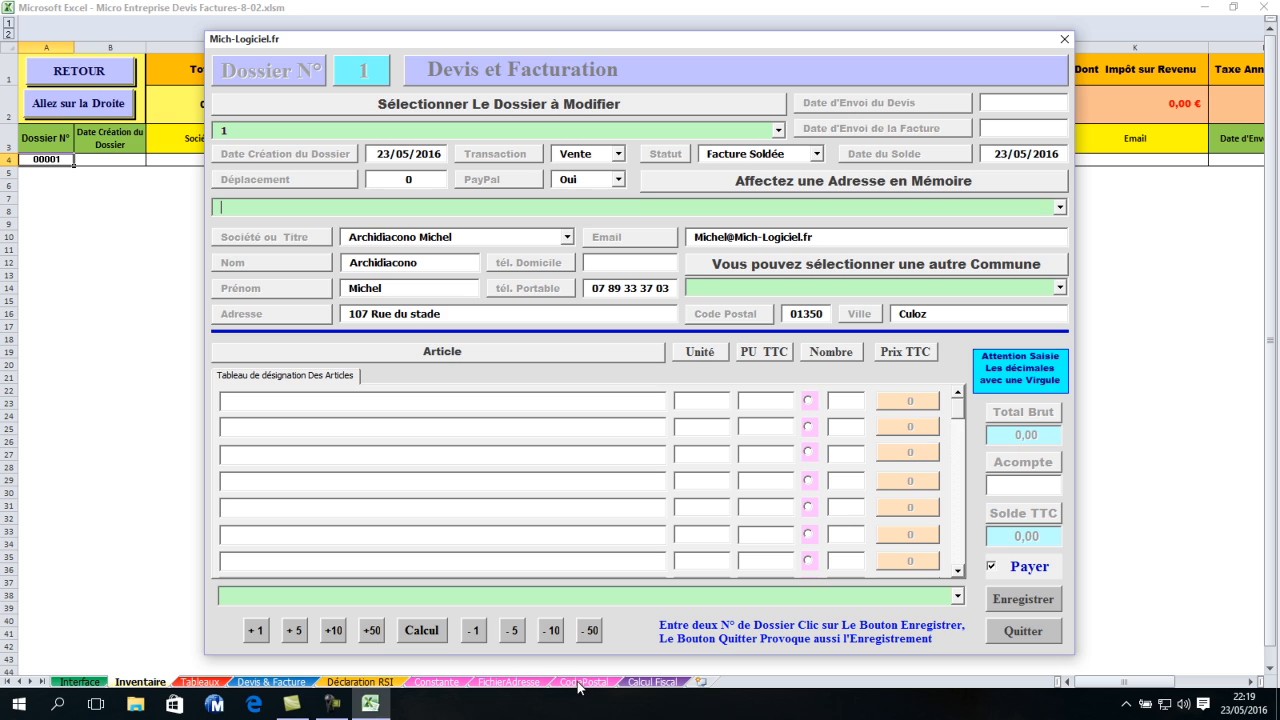
Reselect the client's own commune from the list of communes
{"action": "left_click", "coordinate": [1062, 290]}
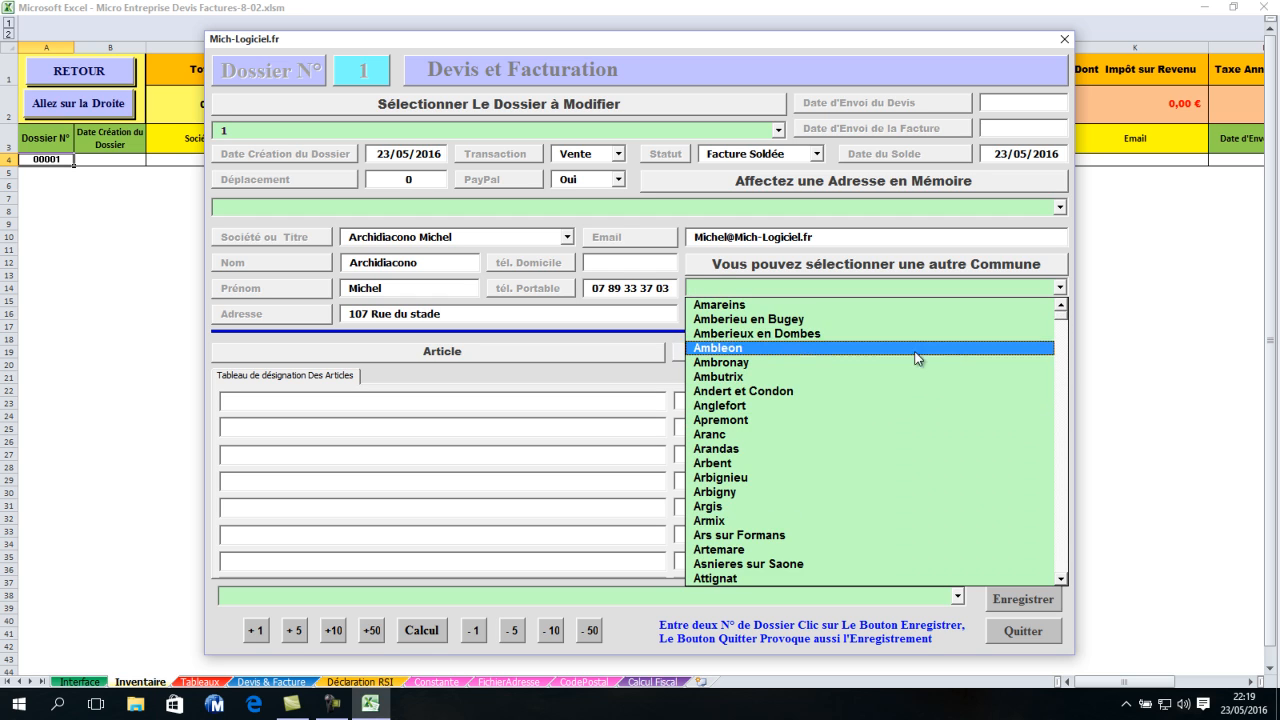
{"action": "left_click", "coordinate": [1063, 579]}
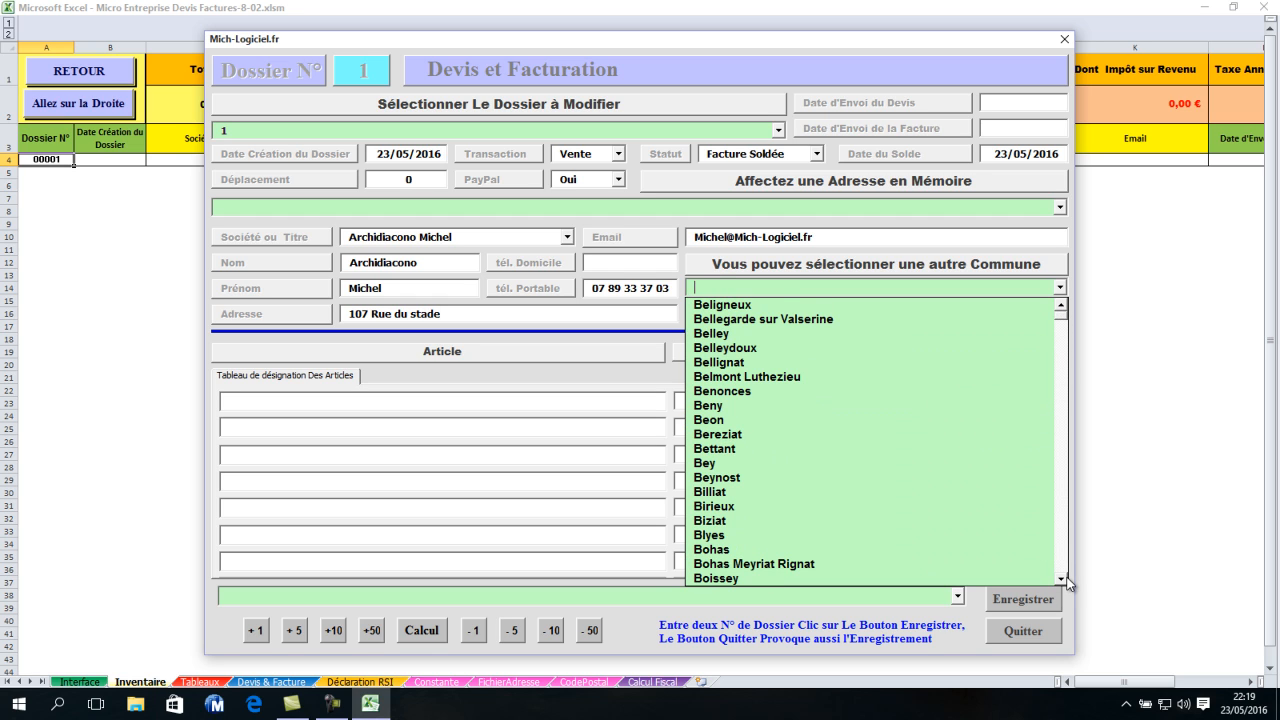
{"action": "type", "text": "Cul"}
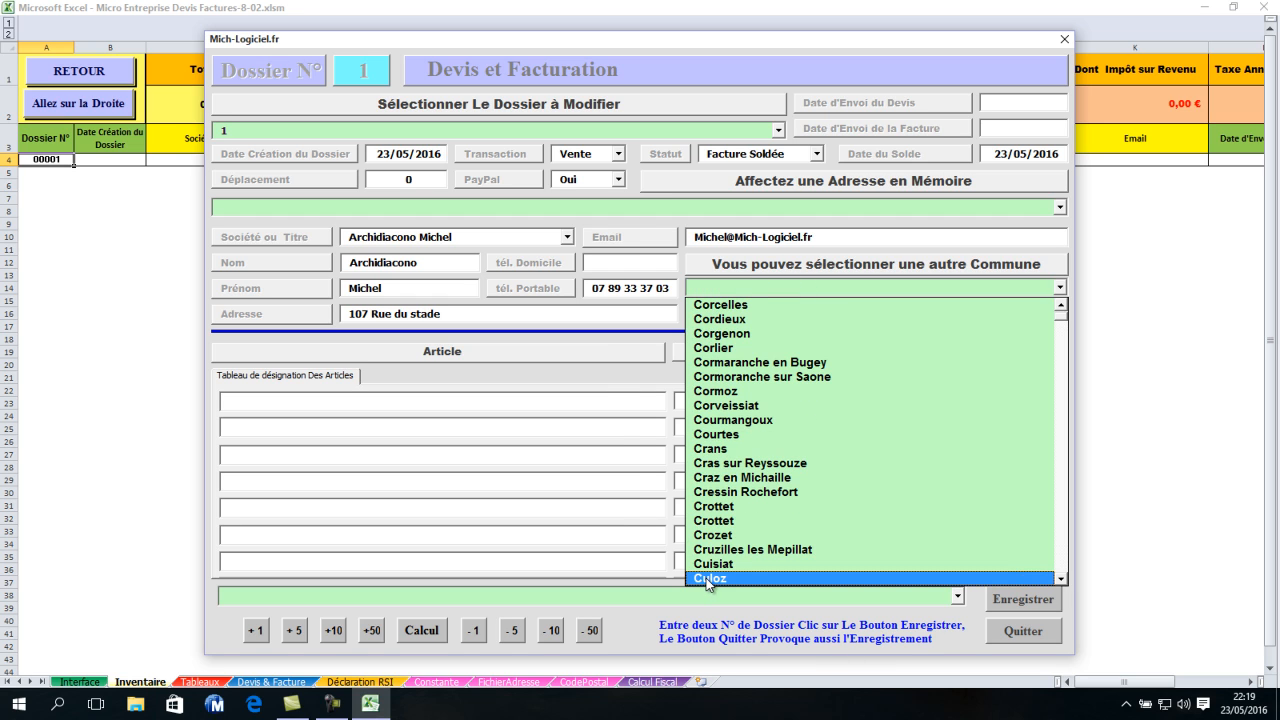
{"action": "left_click", "coordinate": [708, 578]}
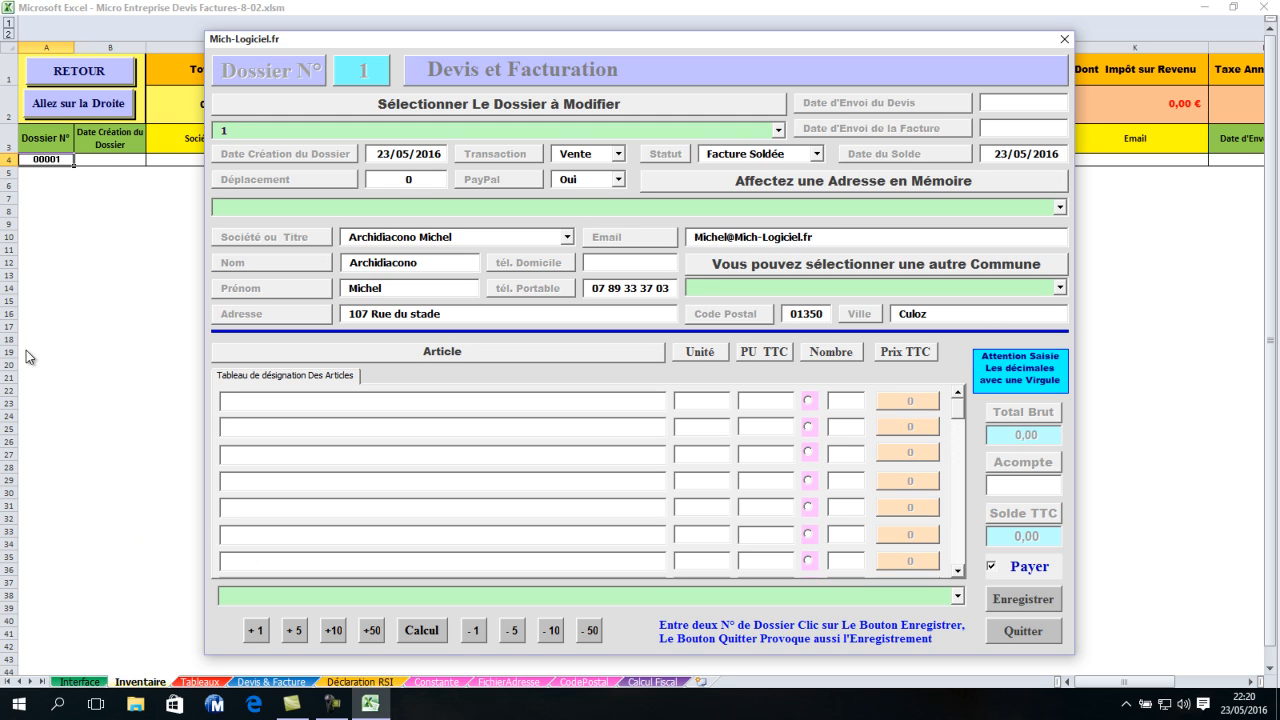
Enter dbjflkjmjk as the first line's article, try M² and heures as its Unité, and leave the unit empty
{"action": "left_click", "coordinate": [246, 399]}
{"action": "type", "text": "dbjflkjmjk"}
{"action": "type", "text": "M²"}
{"action": "key", "text": "BackSpace"}
{"action": "key", "text": "BackSpace"}
{"action": "type", "text": "heures"}
{"action": "key", "text": "BackSpace"}
{"action": "key", "text": "BackSpace"}
{"action": "key", "text": "BackSpace"}
{"action": "key", "text": "BackSpace"}
{"action": "key", "text": "BackSpace"}
{"action": "key", "text": "BackSpace"}
Set the first article line's PU TTC to 10 and Nombre to 2, and calculate the totals
{"action": "left_click", "coordinate": [770, 403]}
{"action": "type", "text": "10"}
{"action": "left_click", "coordinate": [834, 402]}
{"action": "left_click", "coordinate": [425, 632]}
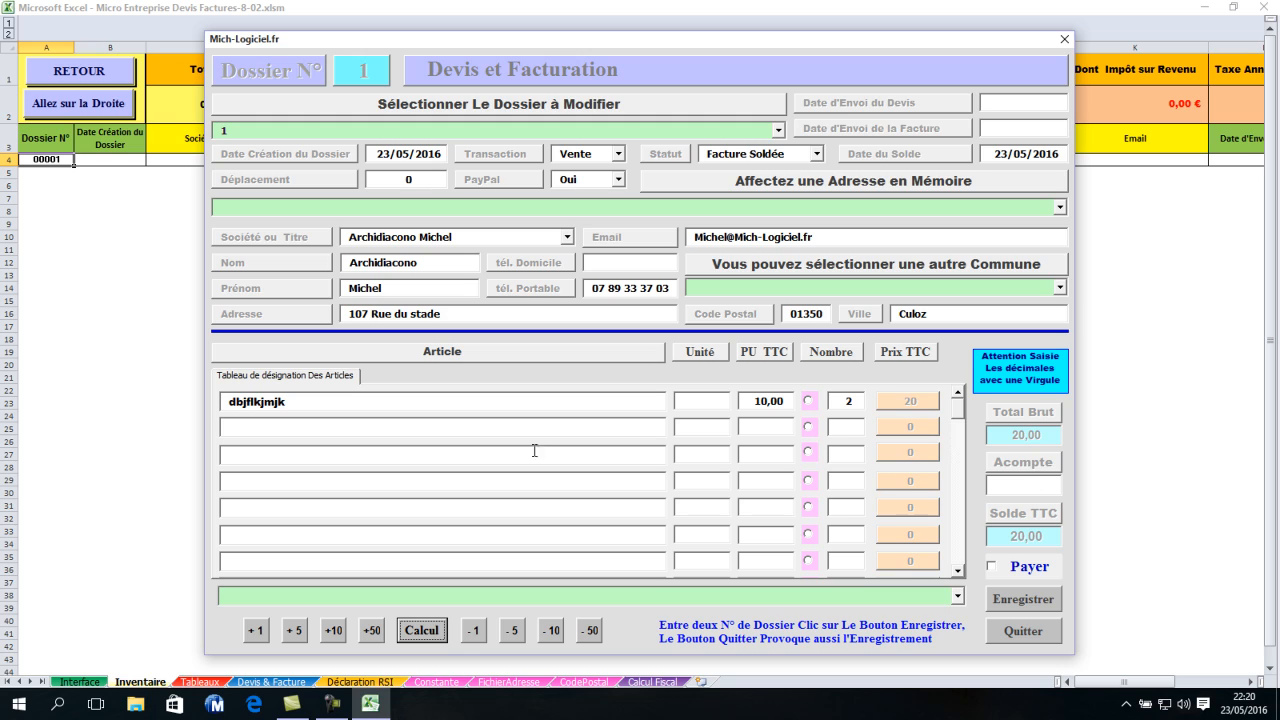
Replace the manually entered article on the first line with Loto-11-02 from the article list
{"action": "left_click", "coordinate": [281, 425]}
{"action": "double_click", "coordinate": [331, 403]}
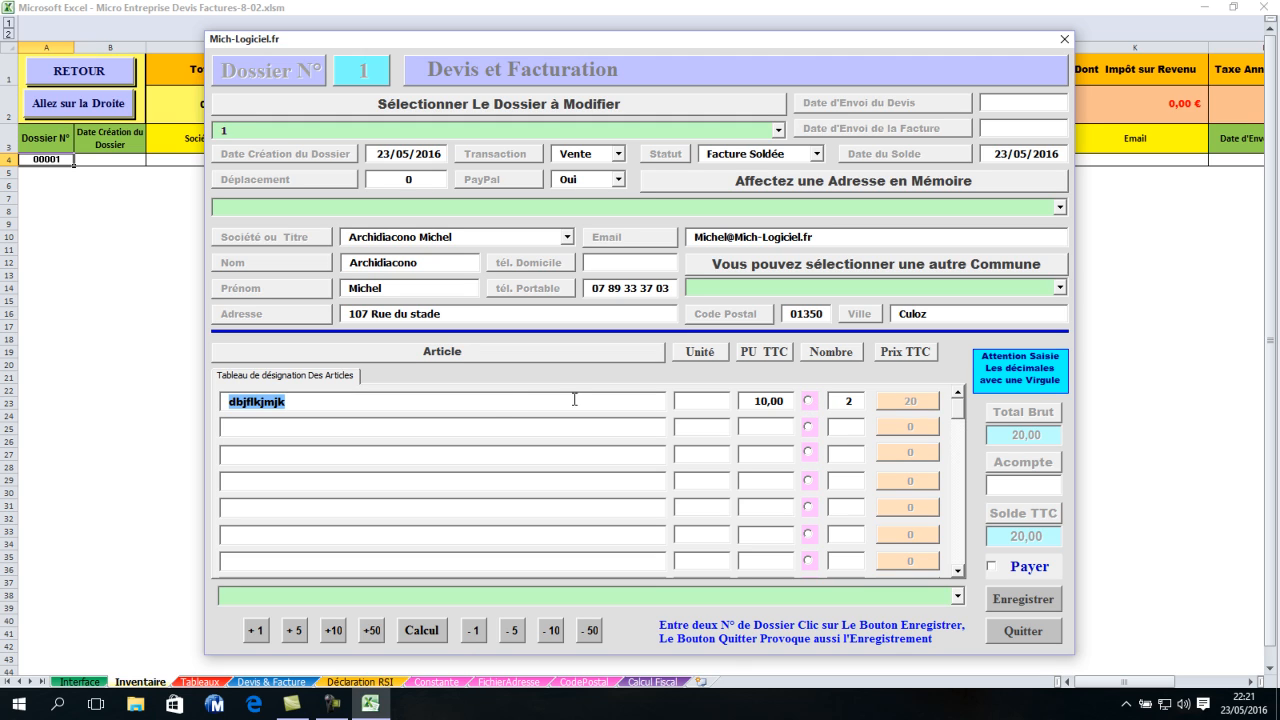
{"action": "left_click", "coordinate": [810, 403]}
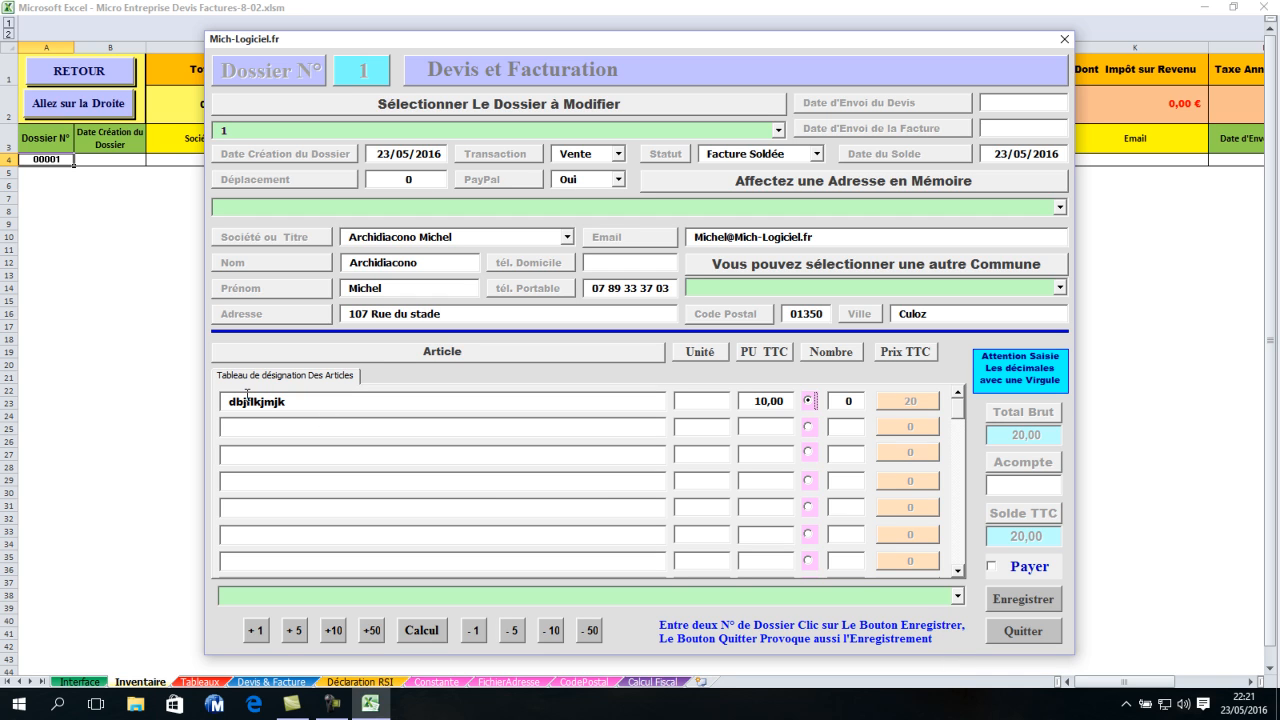
{"action": "left_click", "coordinate": [958, 597]}
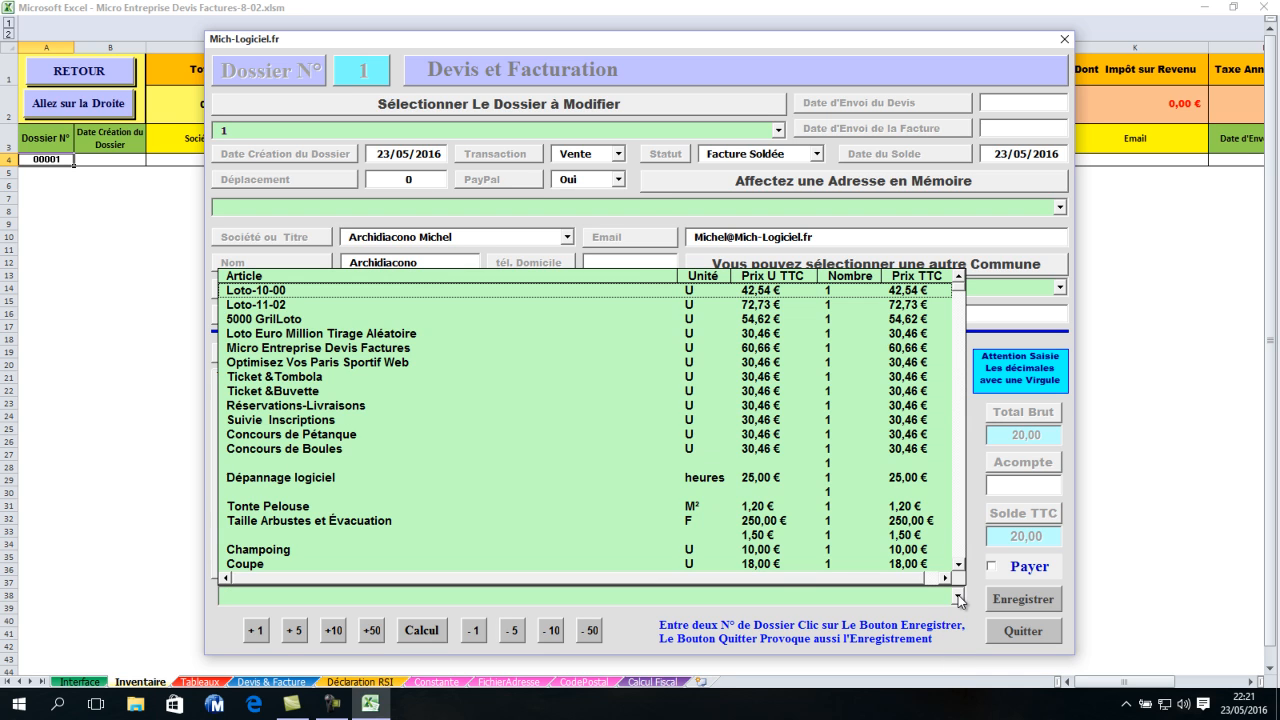
{"action": "left_click", "coordinate": [265, 309]}
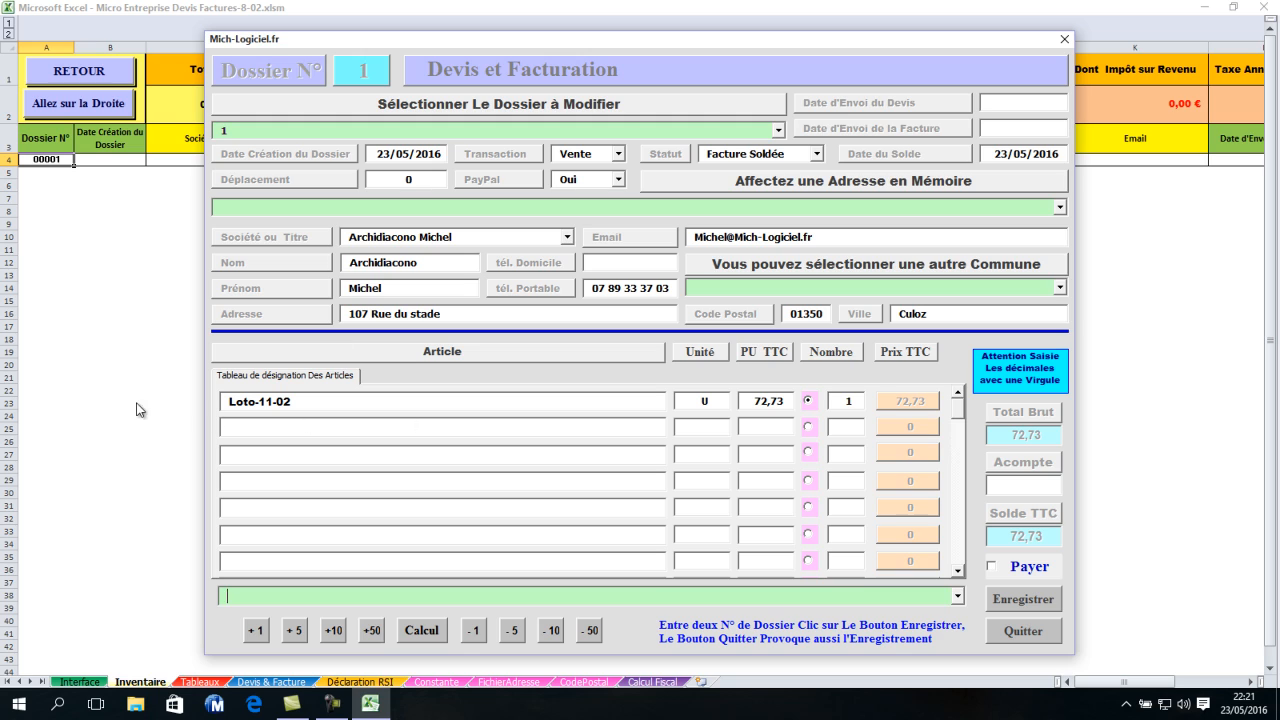
Replace the article on the first line with Champoing from the article list
{"action": "left_click", "coordinate": [810, 427]}
{"action": "left_click", "coordinate": [959, 598]}
{"action": "left_click", "coordinate": [262, 544]}
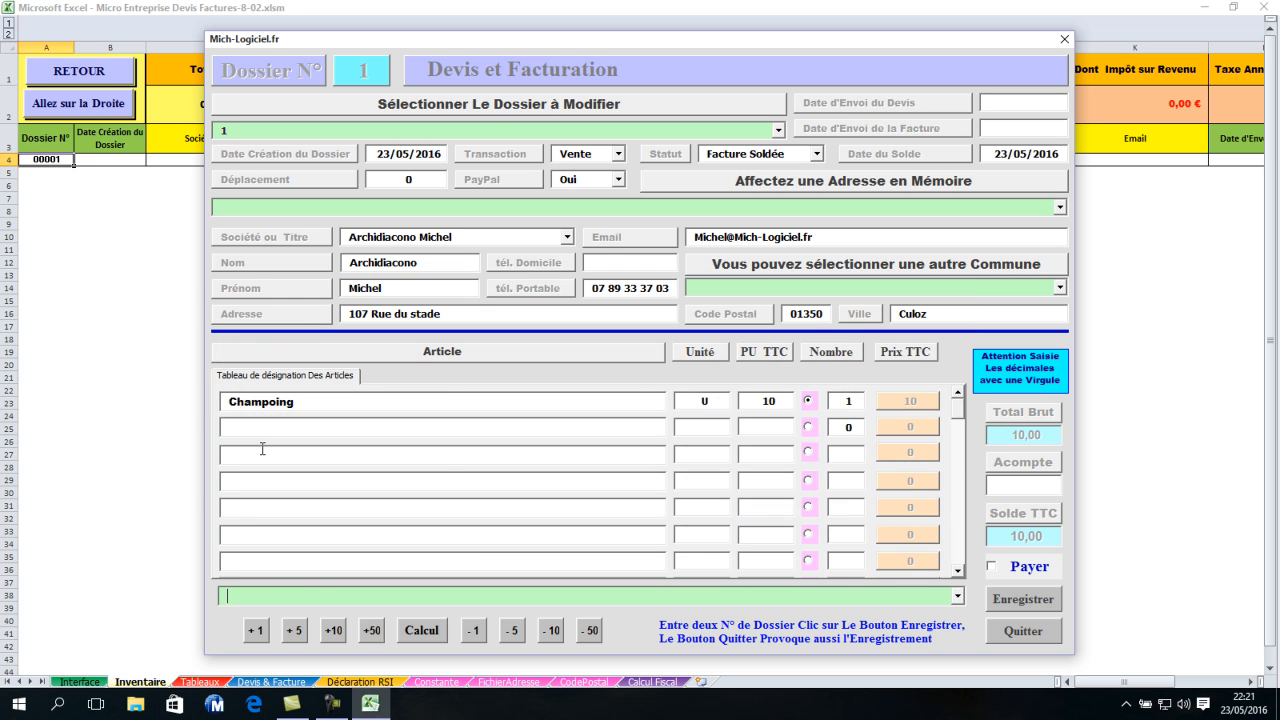
Add Coupe on the second article line and Couleur on the third from the article list
{"action": "left_click", "coordinate": [810, 428]}
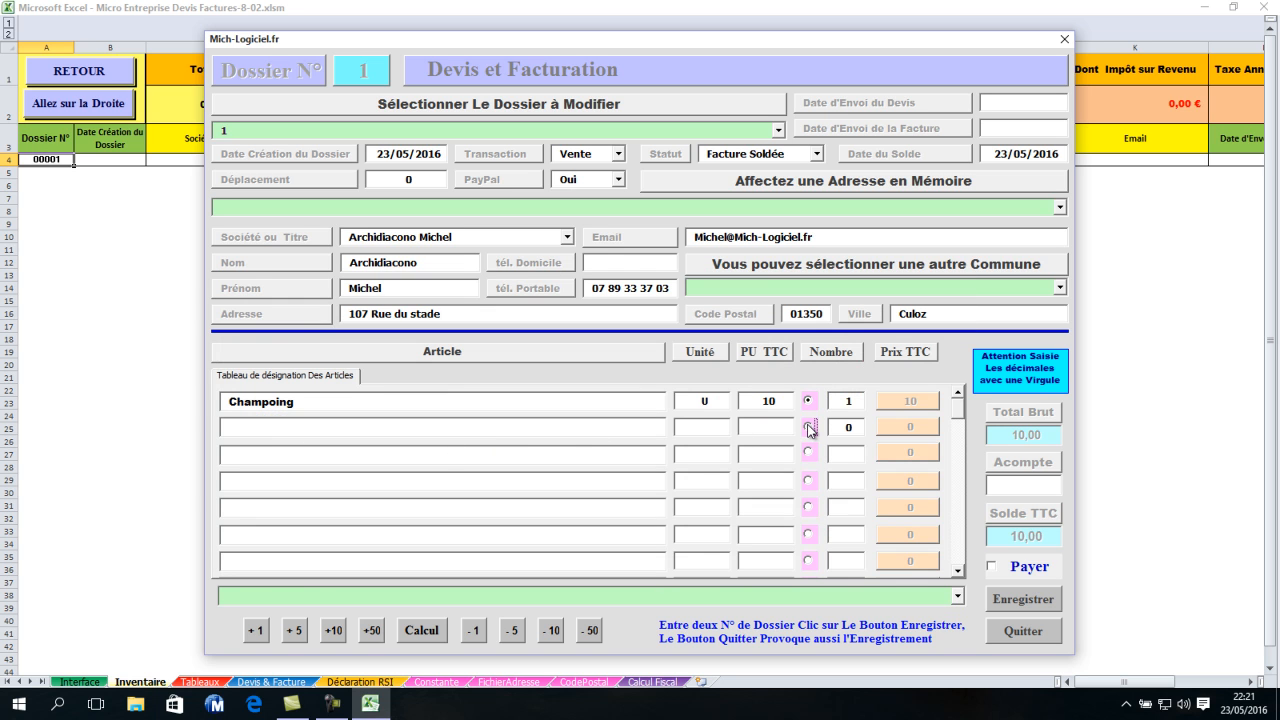
{"action": "left_click", "coordinate": [957, 596]}
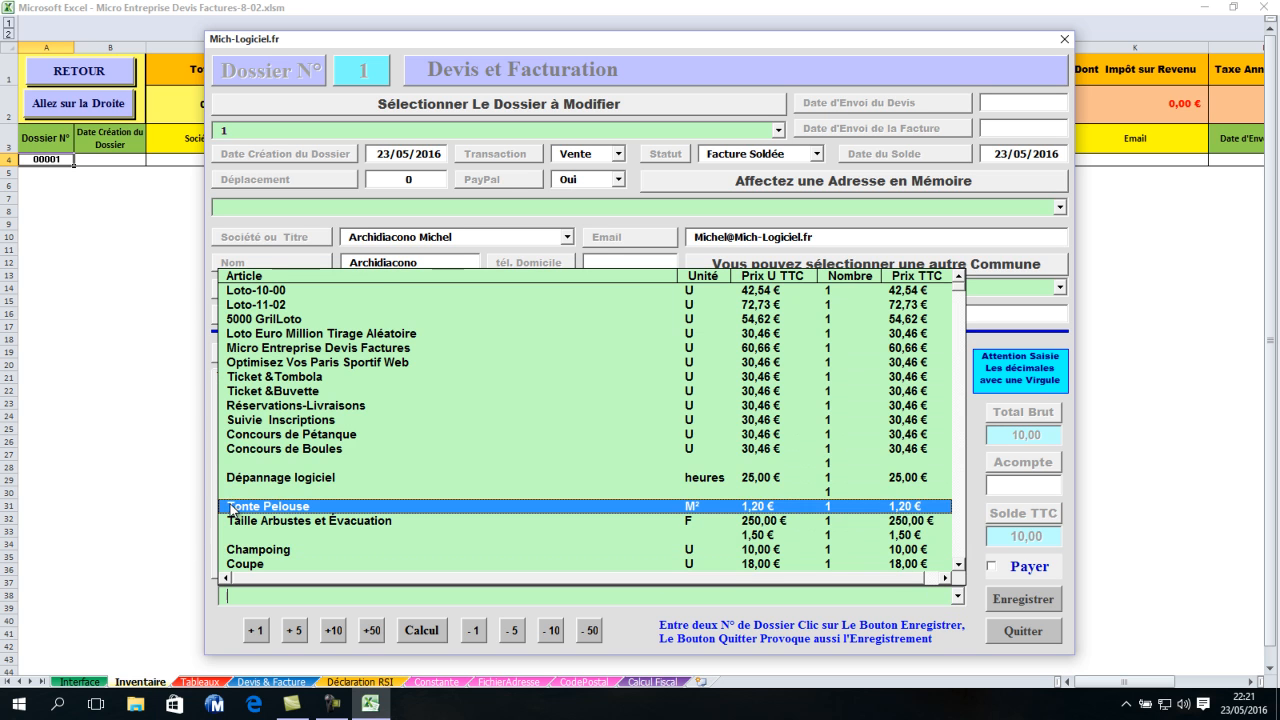
{"action": "left_click", "coordinate": [255, 564]}
{"action": "left_click", "coordinate": [810, 452]}
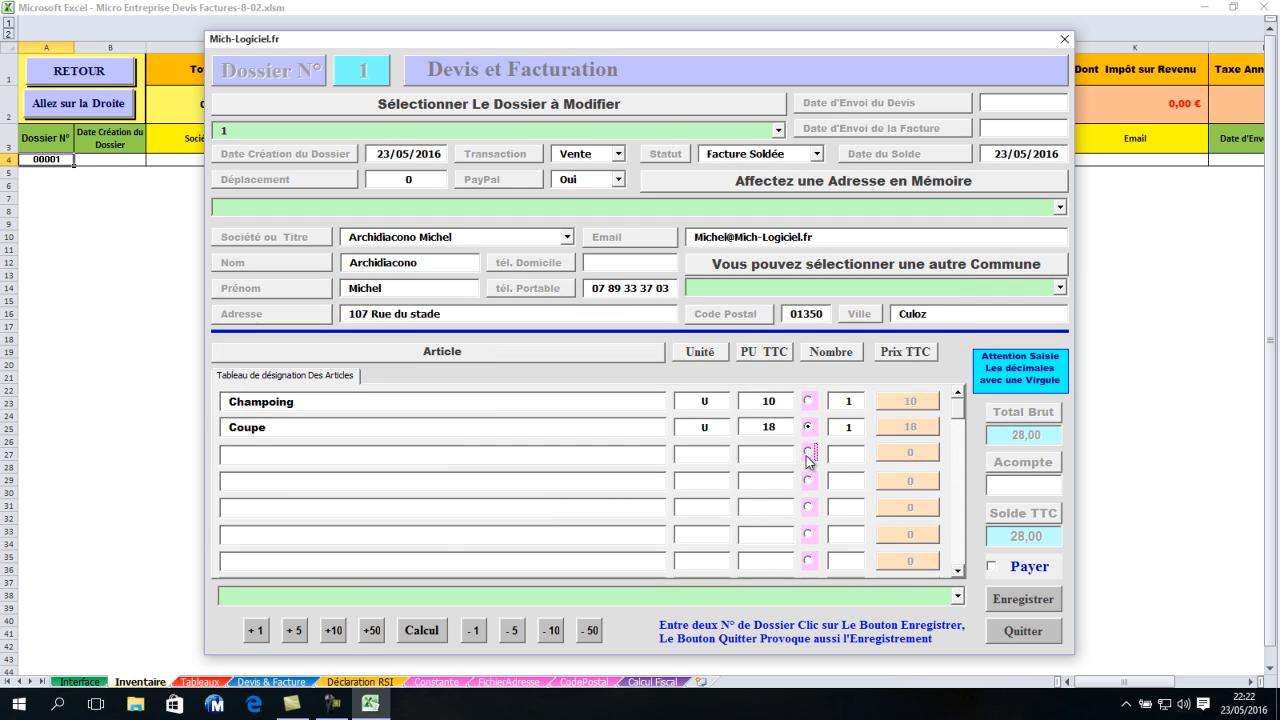
{"action": "left_click", "coordinate": [957, 596]}
{"action": "left_click", "coordinate": [637, 563]}
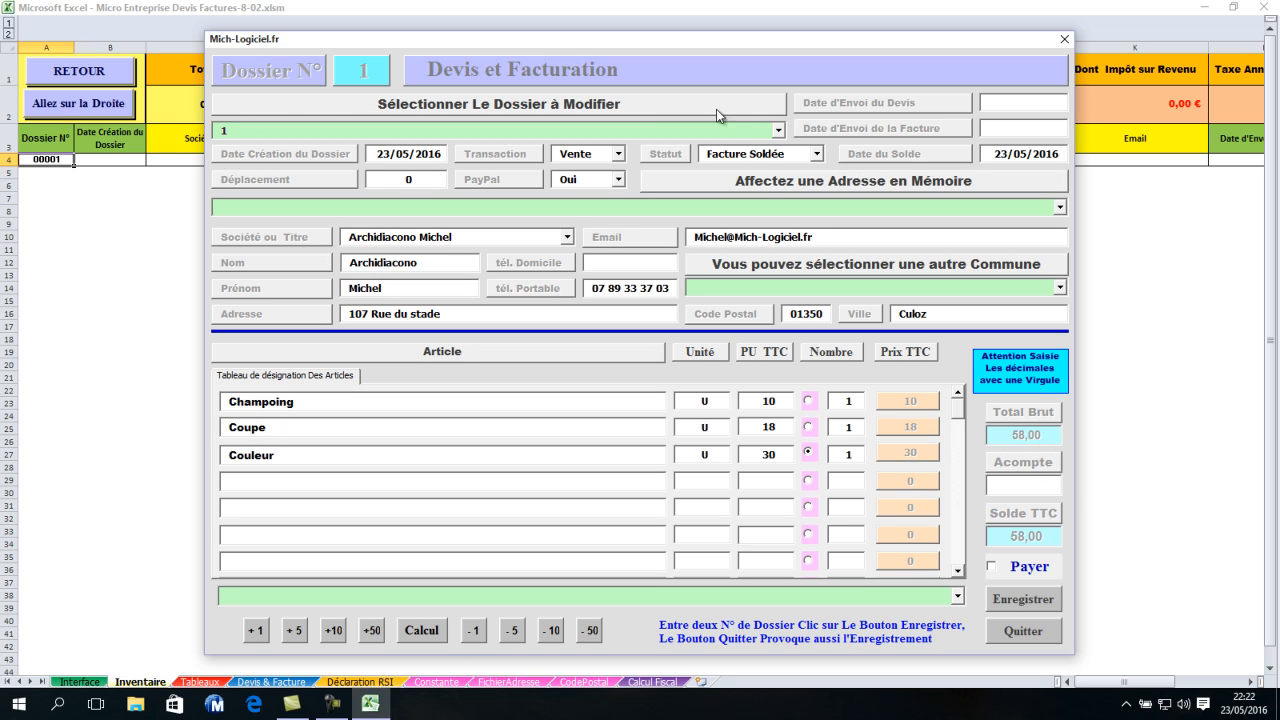
Set the file's Transaction to Service and PayPal to Non
{"action": "left_click", "coordinate": [600, 154]}
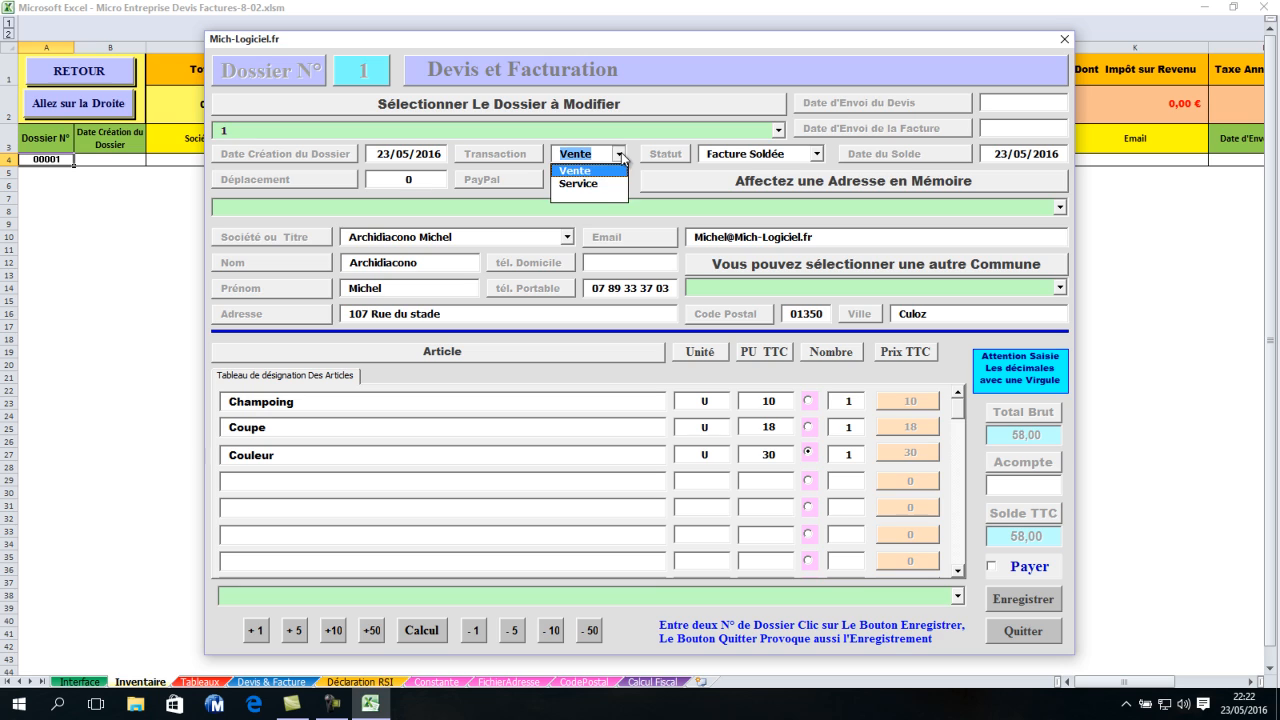
{"action": "left_click", "coordinate": [603, 184]}
{"action": "left_click", "coordinate": [619, 179]}
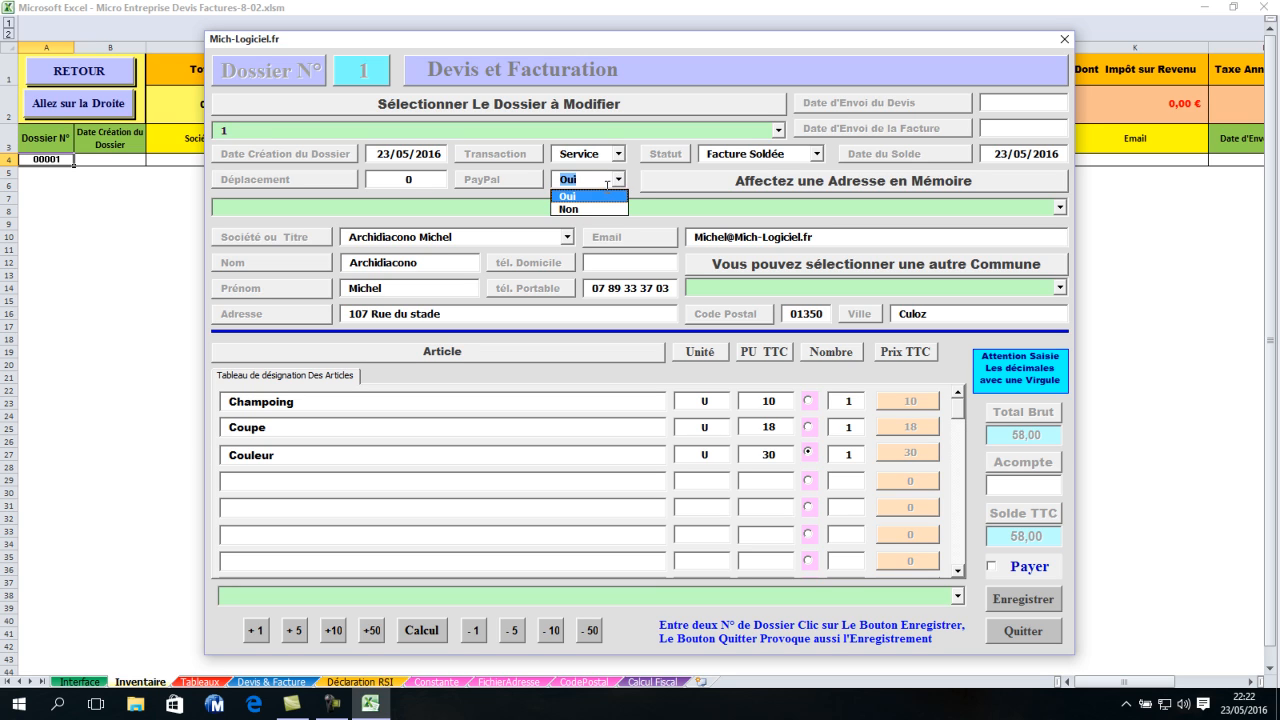
{"action": "left_click", "coordinate": [588, 210]}
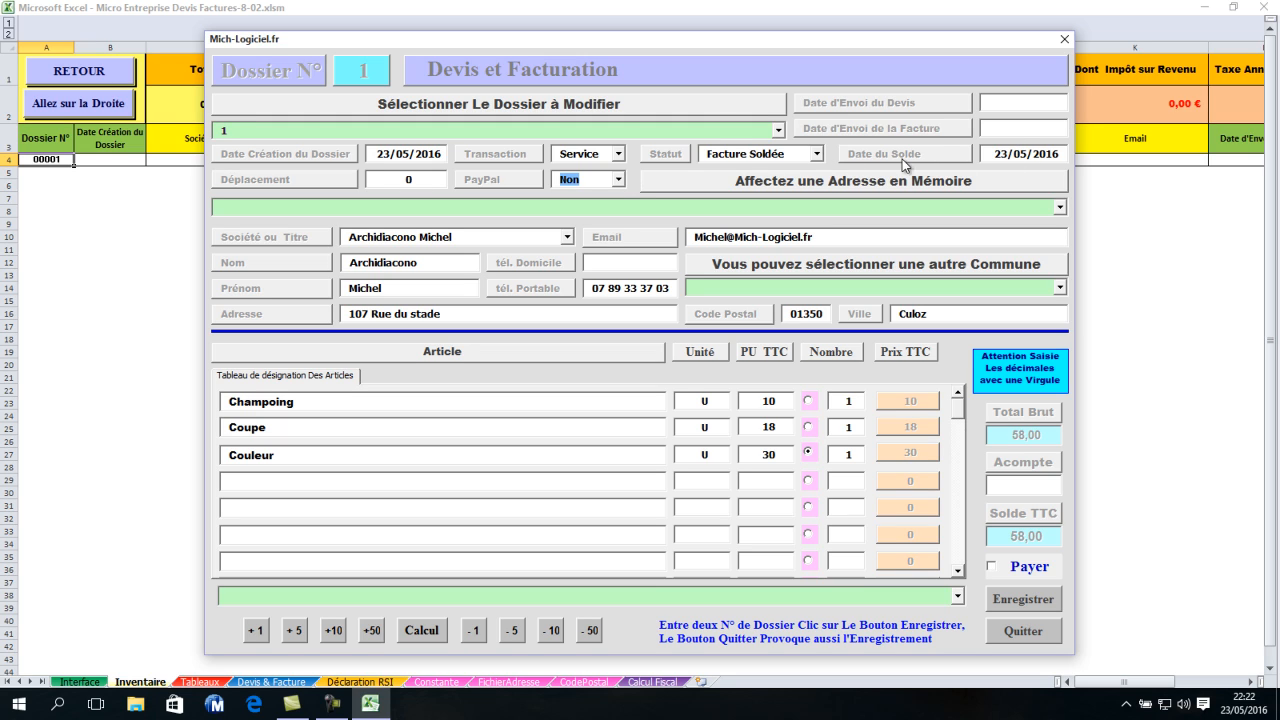
Enter 58,00 as the Acompte of Dossier 1, then save the file and quit the form
{"action": "left_click", "coordinate": [1012, 491]}
{"action": "type", "text": "58,00"}
{"action": "left_click", "coordinate": [1038, 605]}
{"action": "left_click", "coordinate": [1034, 634]}
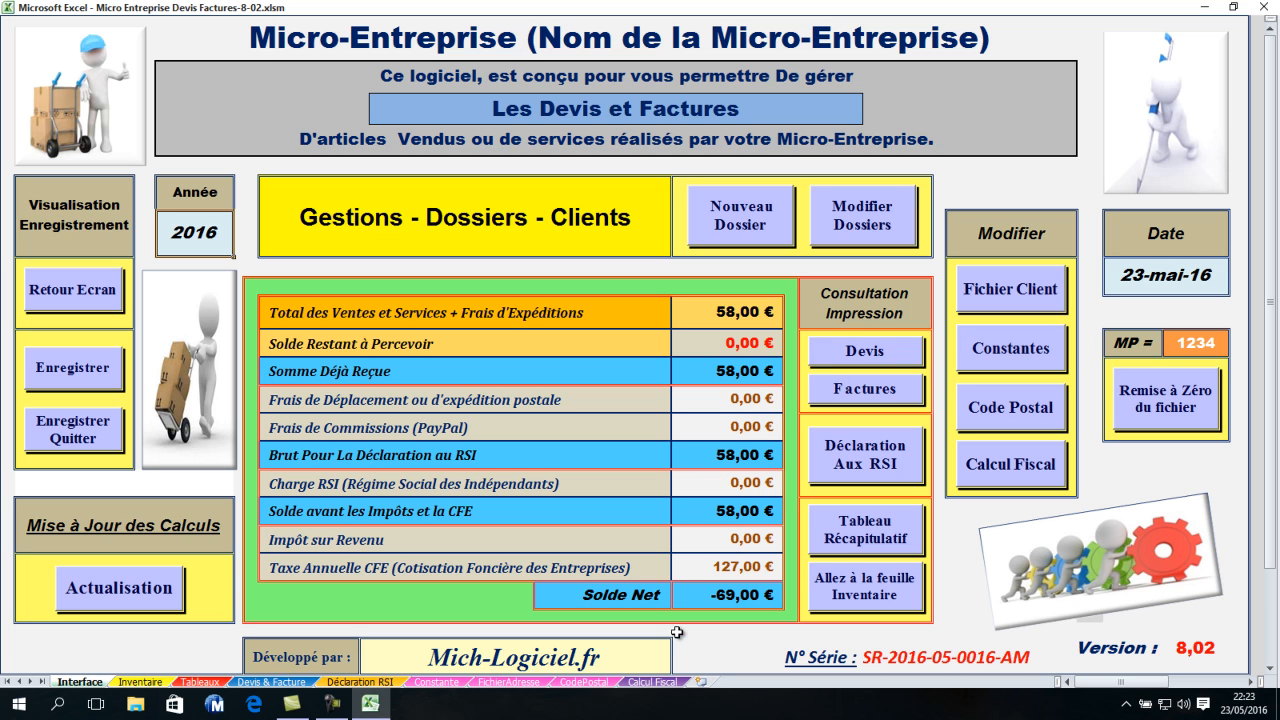
Update the calculations on the interface sheet and create a new client file, agreeing to enter a new order
{"action": "left_click", "coordinate": [113, 595]}
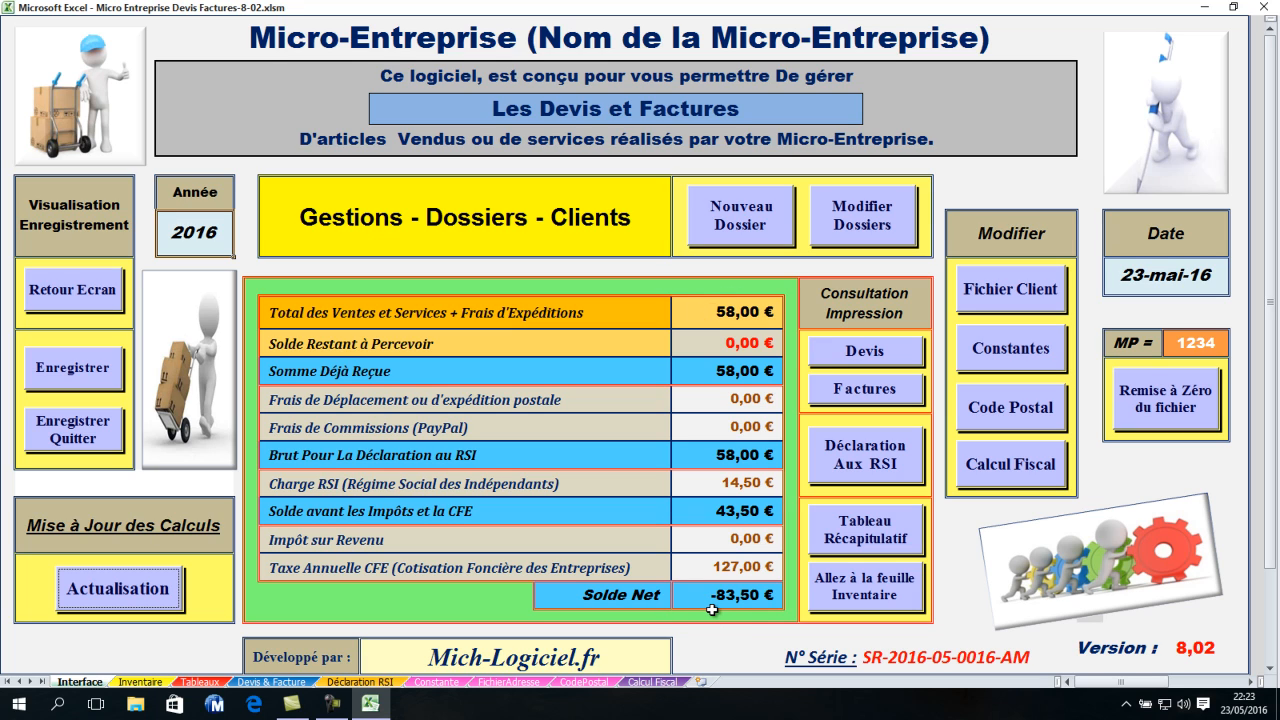
{"action": "left_click", "coordinate": [736, 218]}
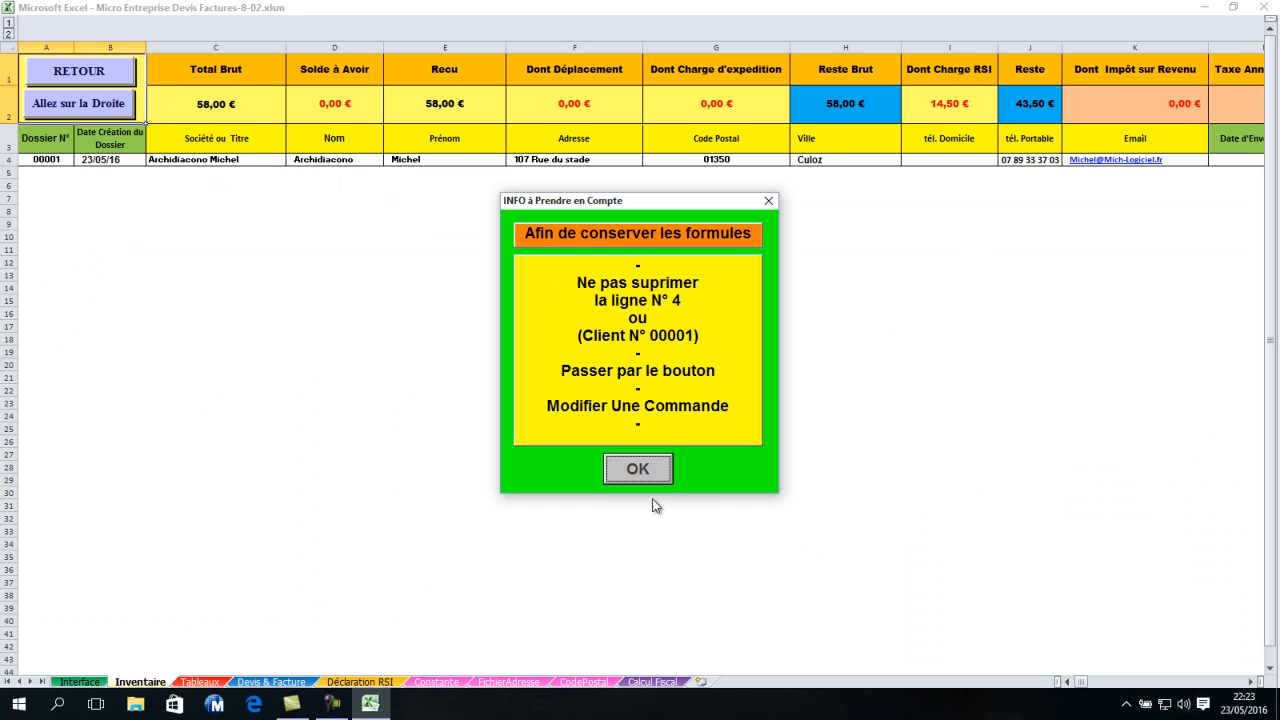
{"action": "left_click", "coordinate": [644, 475]}
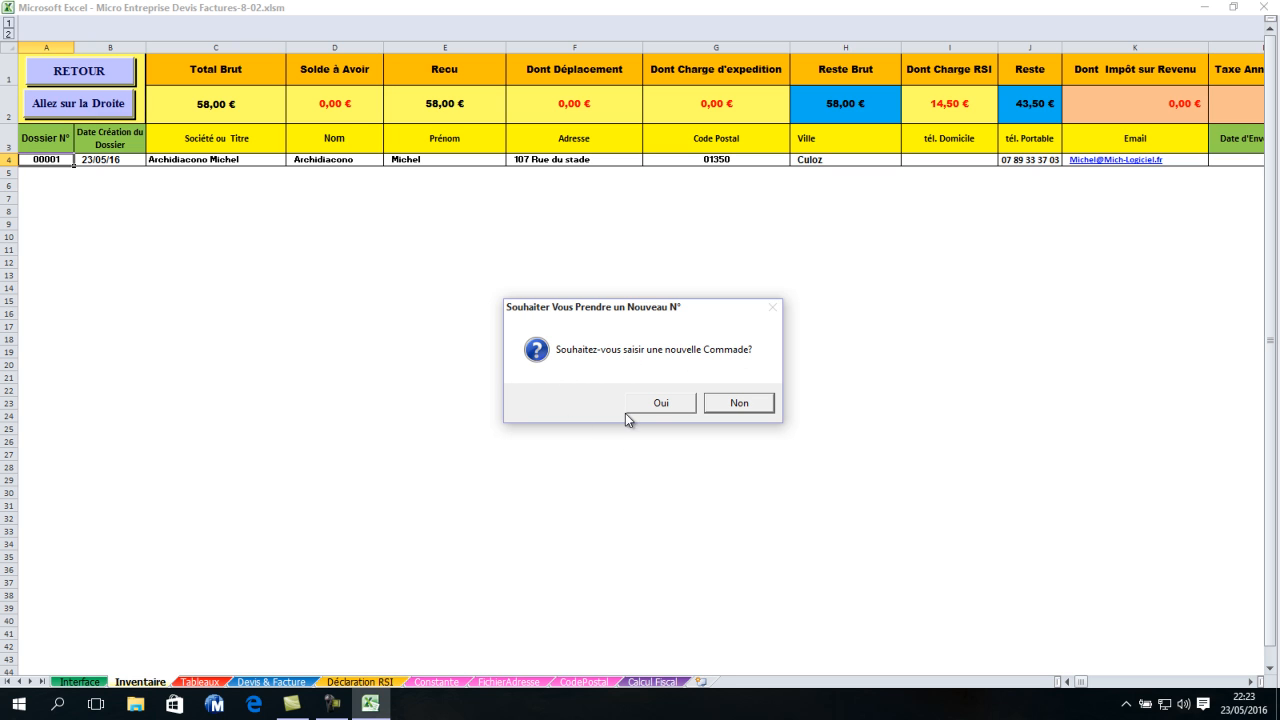
{"action": "left_click", "coordinate": [660, 403]}
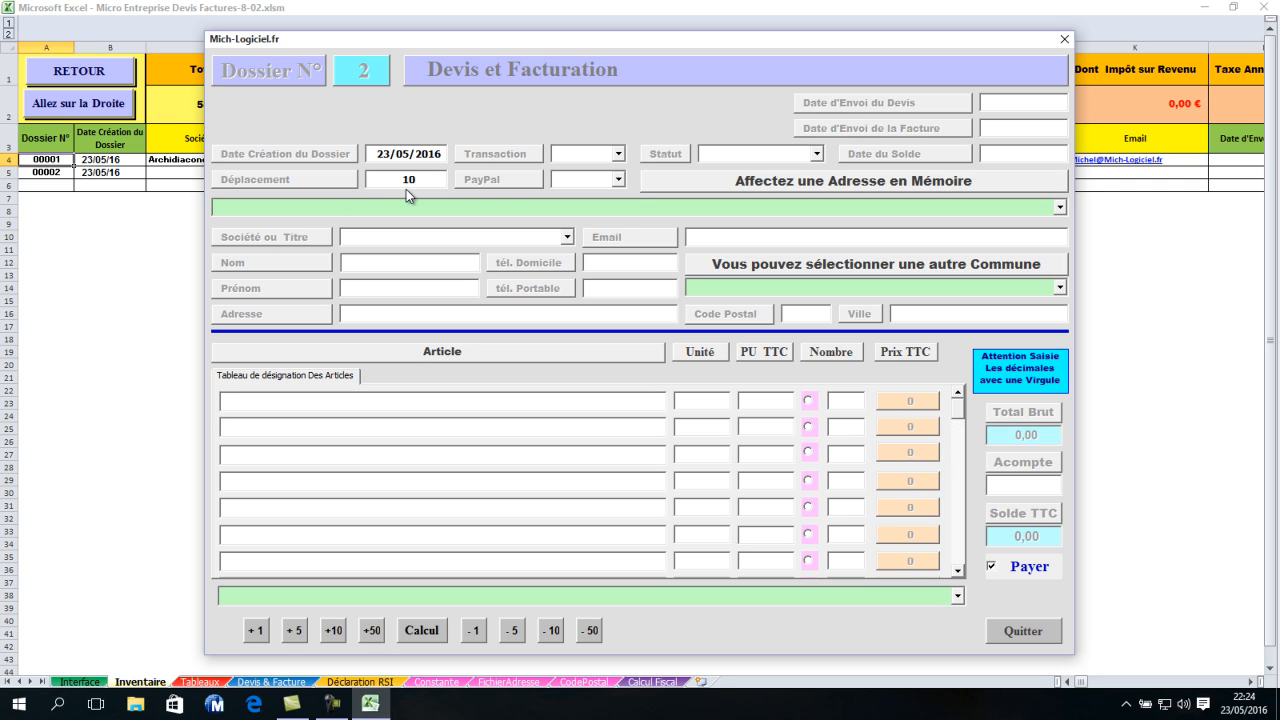
Set the new file's Transaction to Service and its Statut to Devis En cours
{"action": "left_click", "coordinate": [618, 154]}
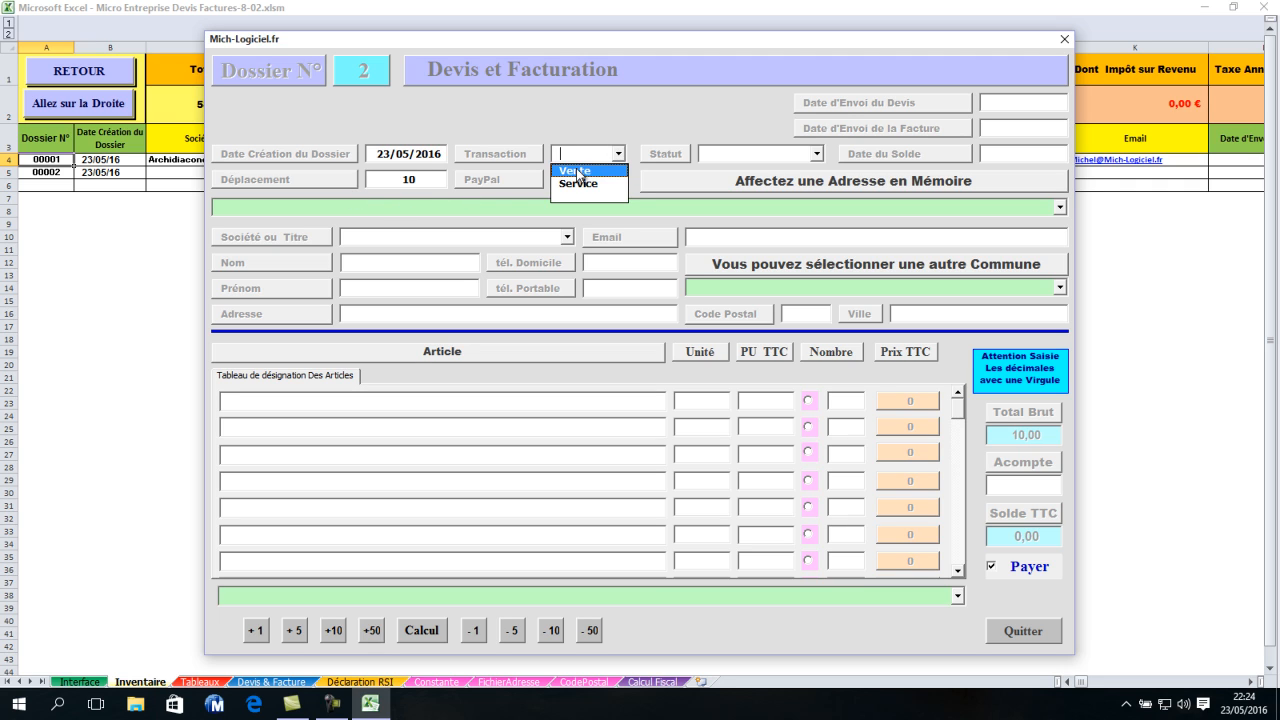
{"action": "left_click", "coordinate": [580, 186]}
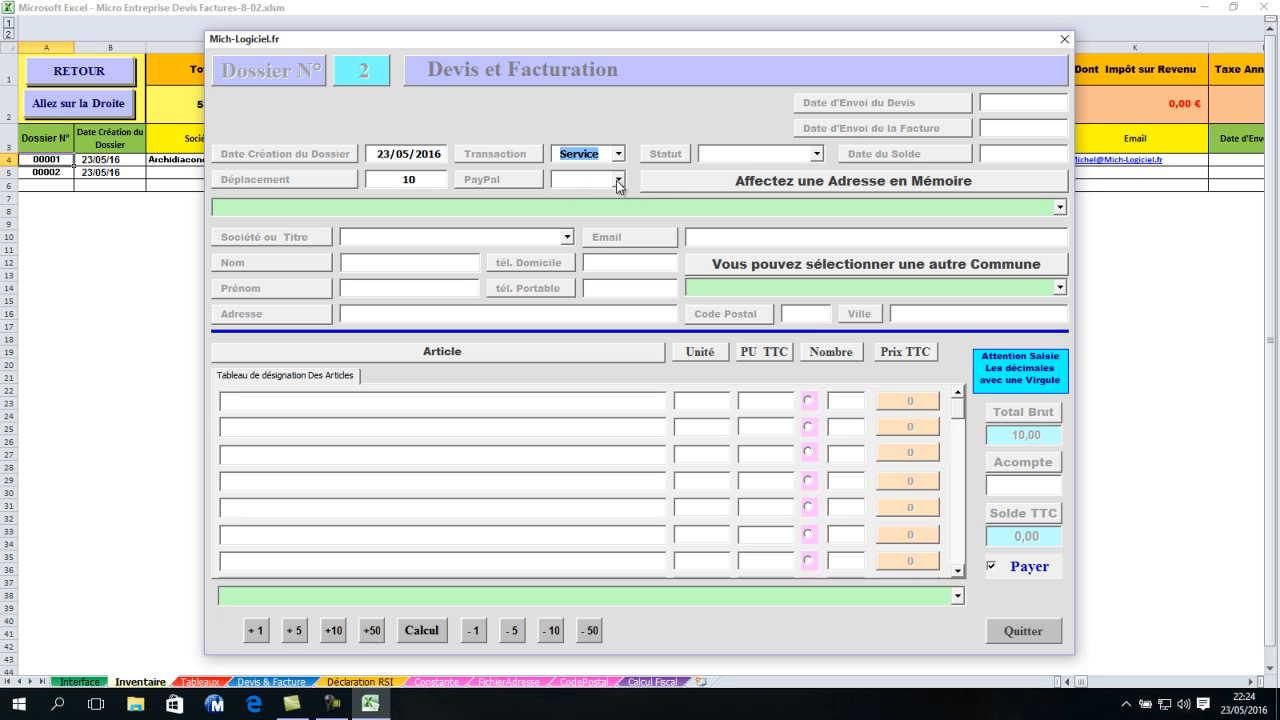
{"action": "left_click", "coordinate": [818, 155]}
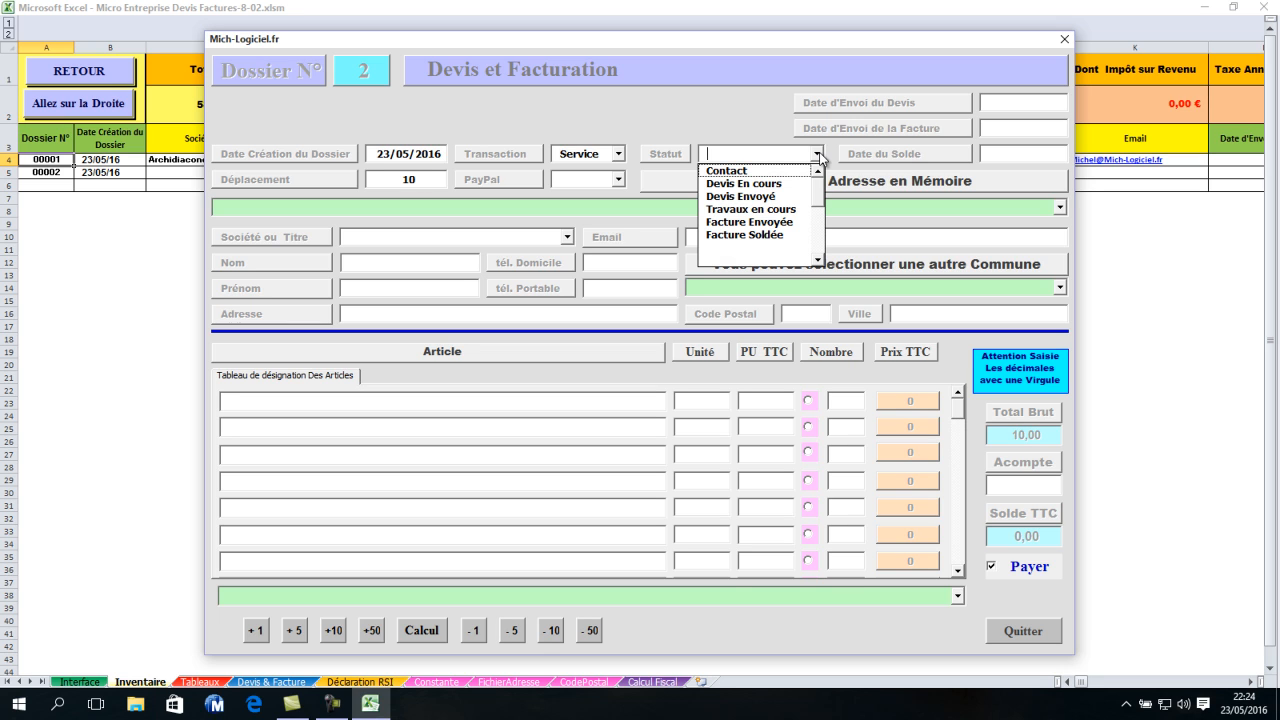
{"action": "left_click", "coordinate": [743, 185]}
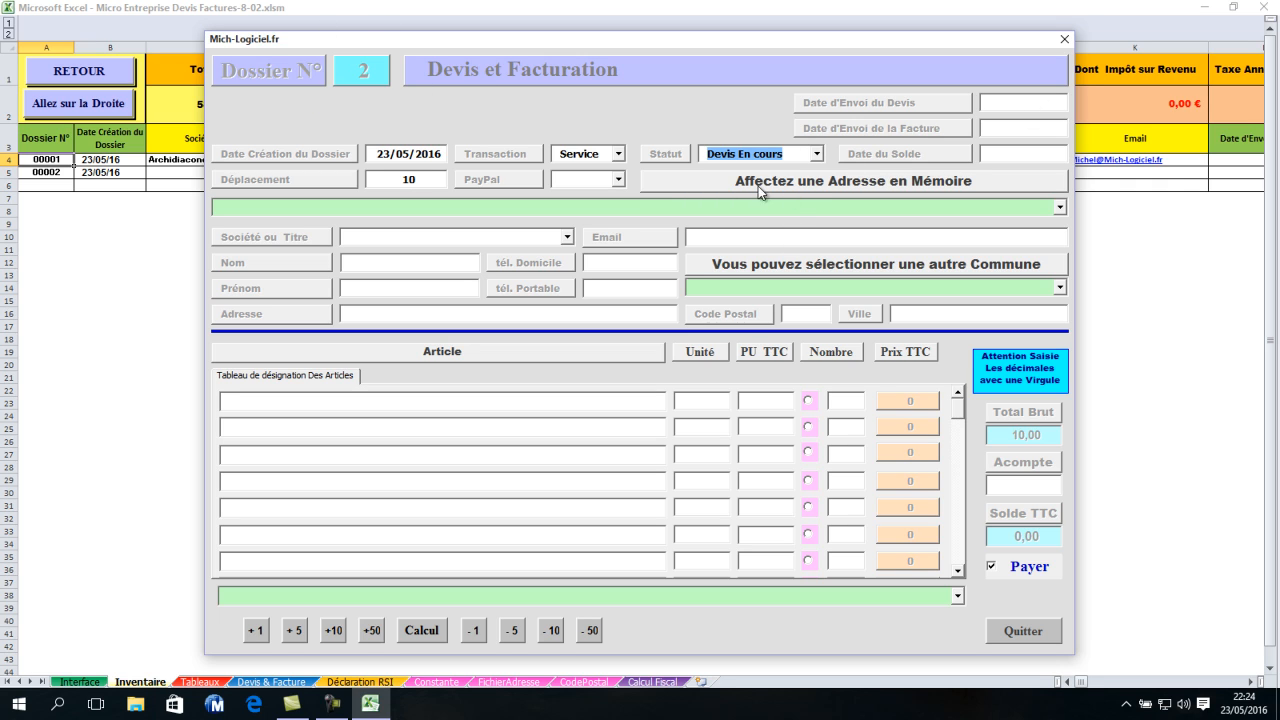
Set the Date d'Envoi du Devis to 23/05/2016 and assign the stored address of the Particulier client in Artemare
{"action": "left_click", "coordinate": [1020, 103]}
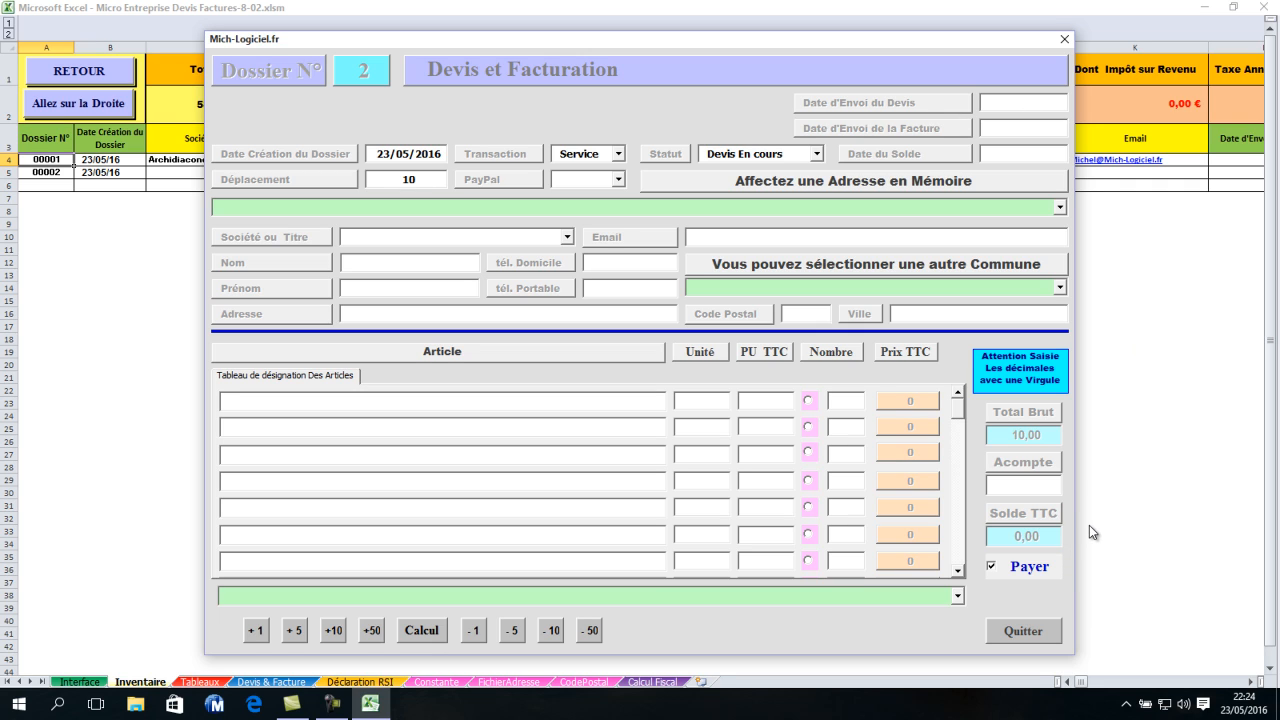
{"action": "type", "text": "23/05/2016"}
{"action": "left_click", "coordinate": [1060, 207]}
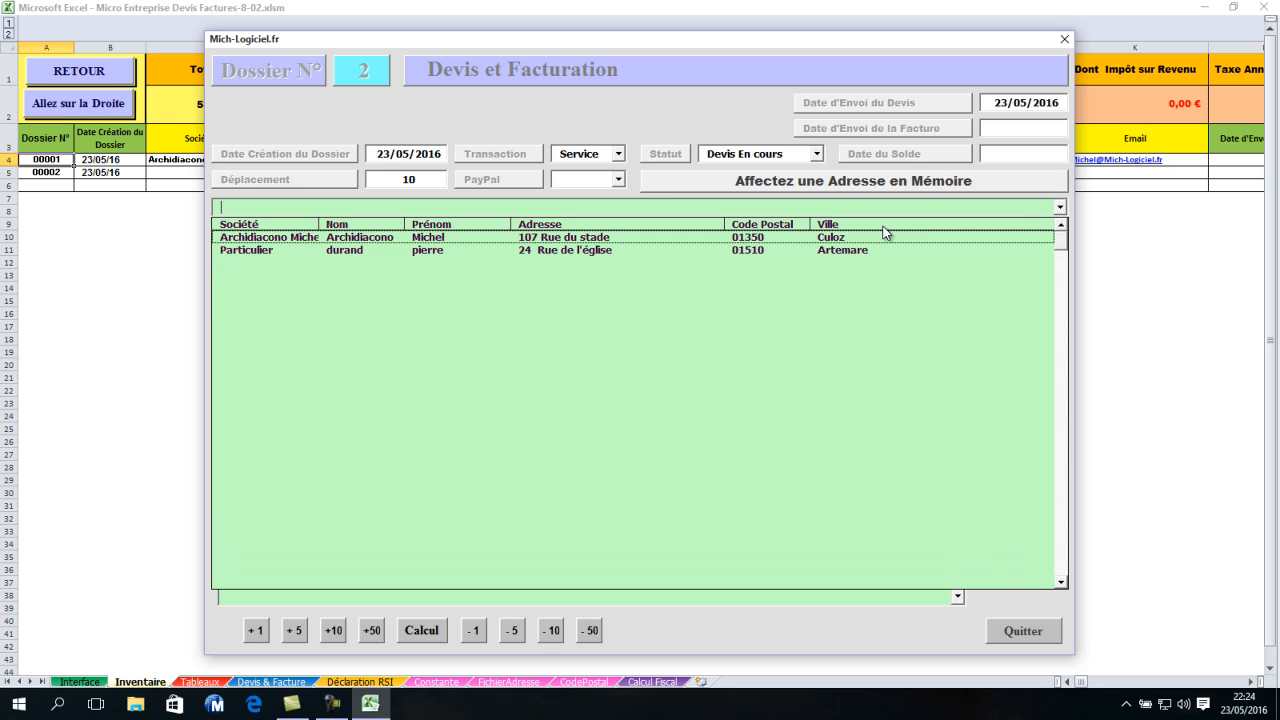
{"action": "left_click", "coordinate": [366, 249]}
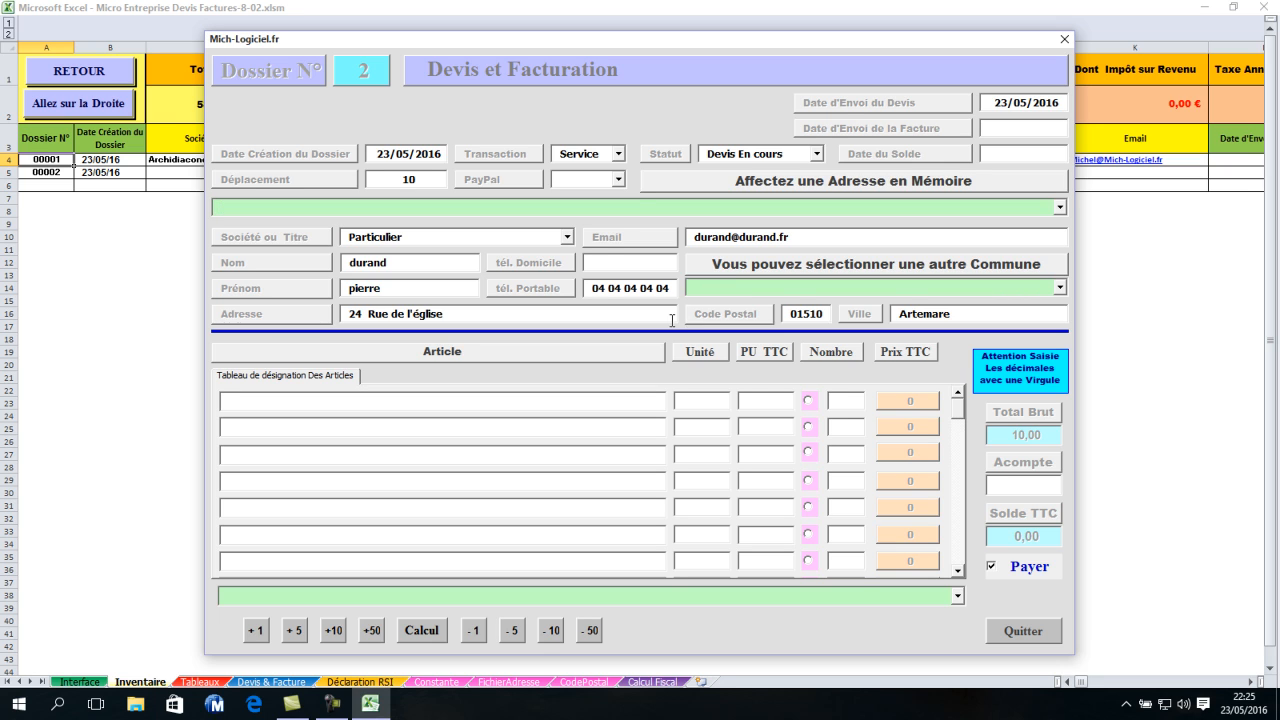
Add Peinture Mural on the first article line with Nombre set to 50, and calculate the totals
{"action": "left_click", "coordinate": [808, 400]}
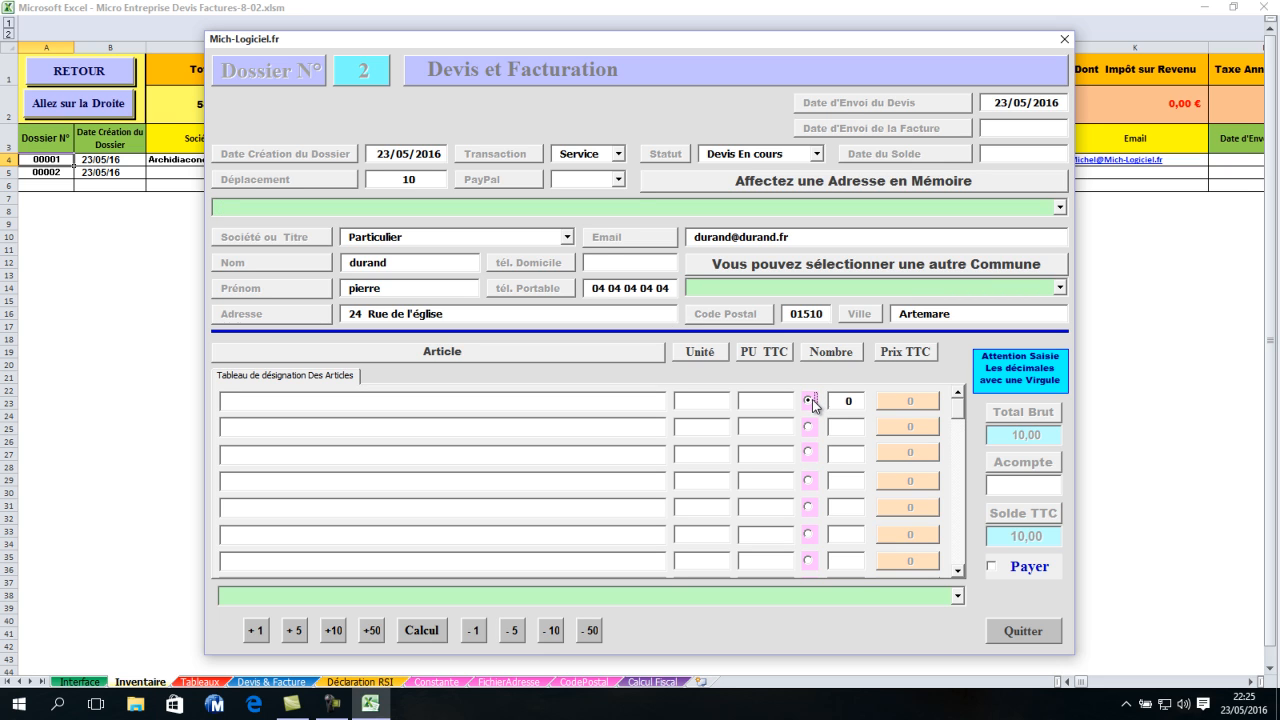
{"action": "left_click", "coordinate": [958, 596]}
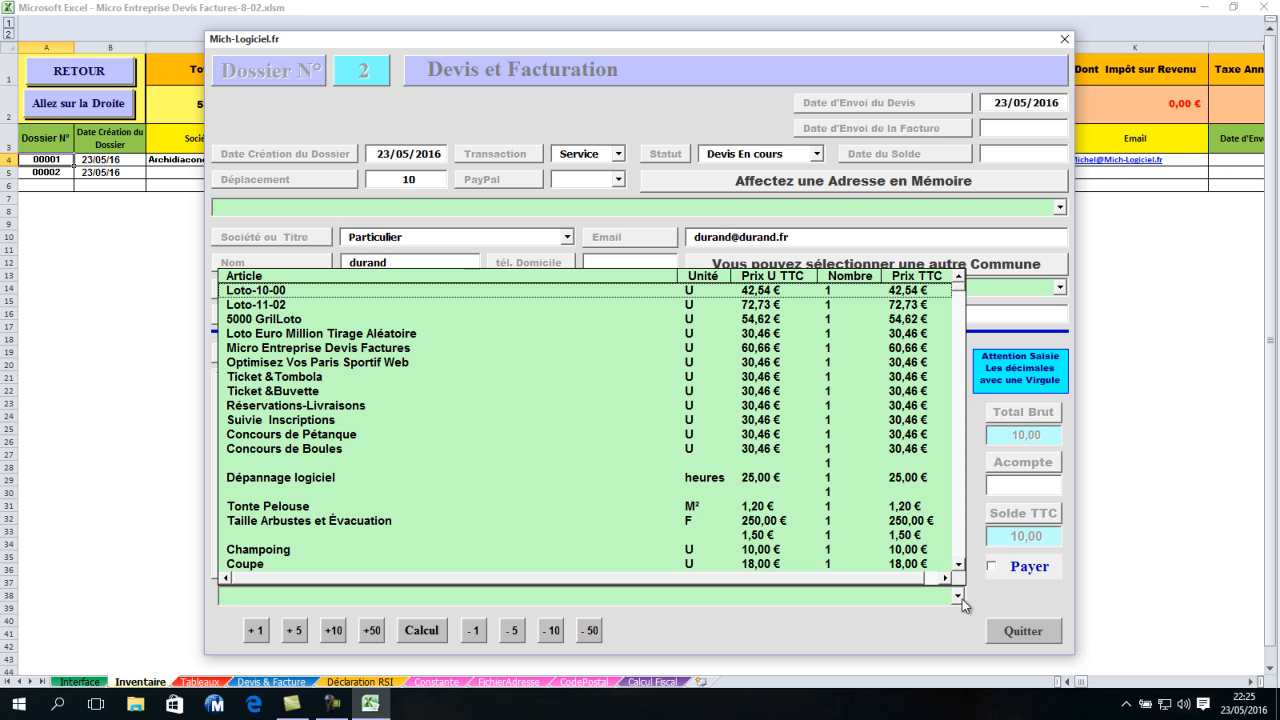
{"action": "scroll", "coordinate": [563, 492], "scroll_direction": "down", "scroll_amount": 5}
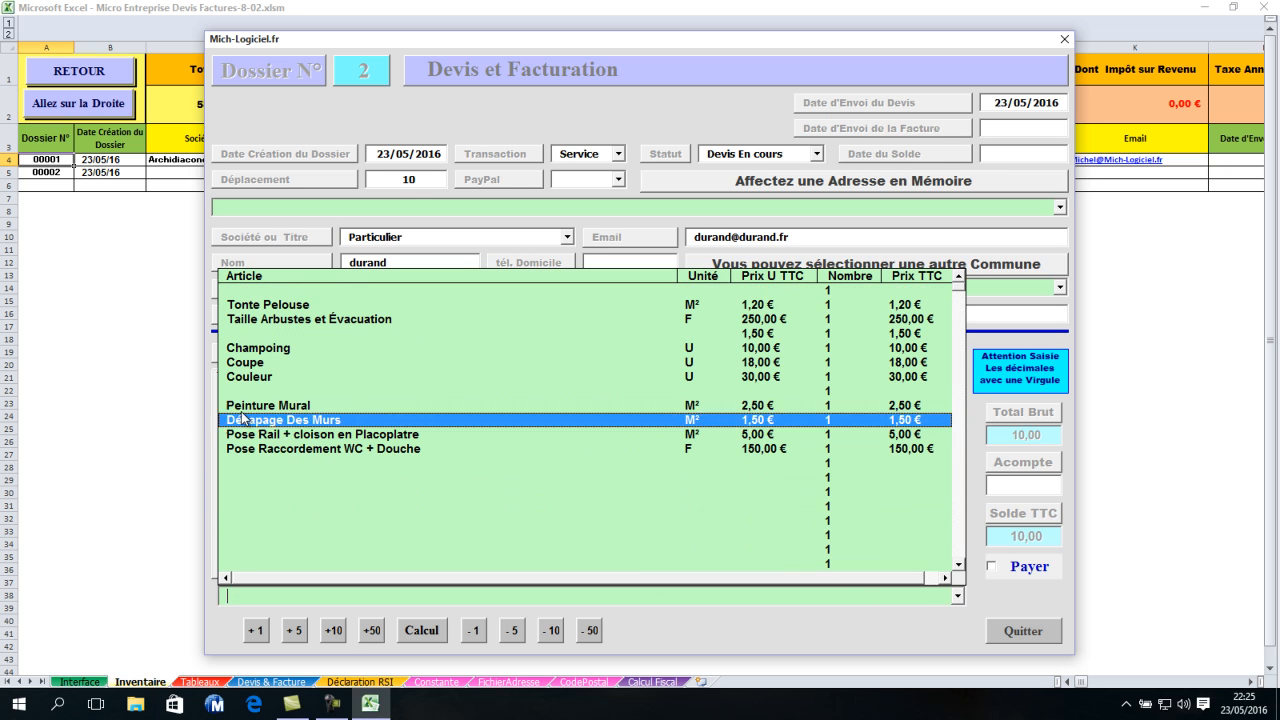
{"action": "left_click", "coordinate": [397, 410]}
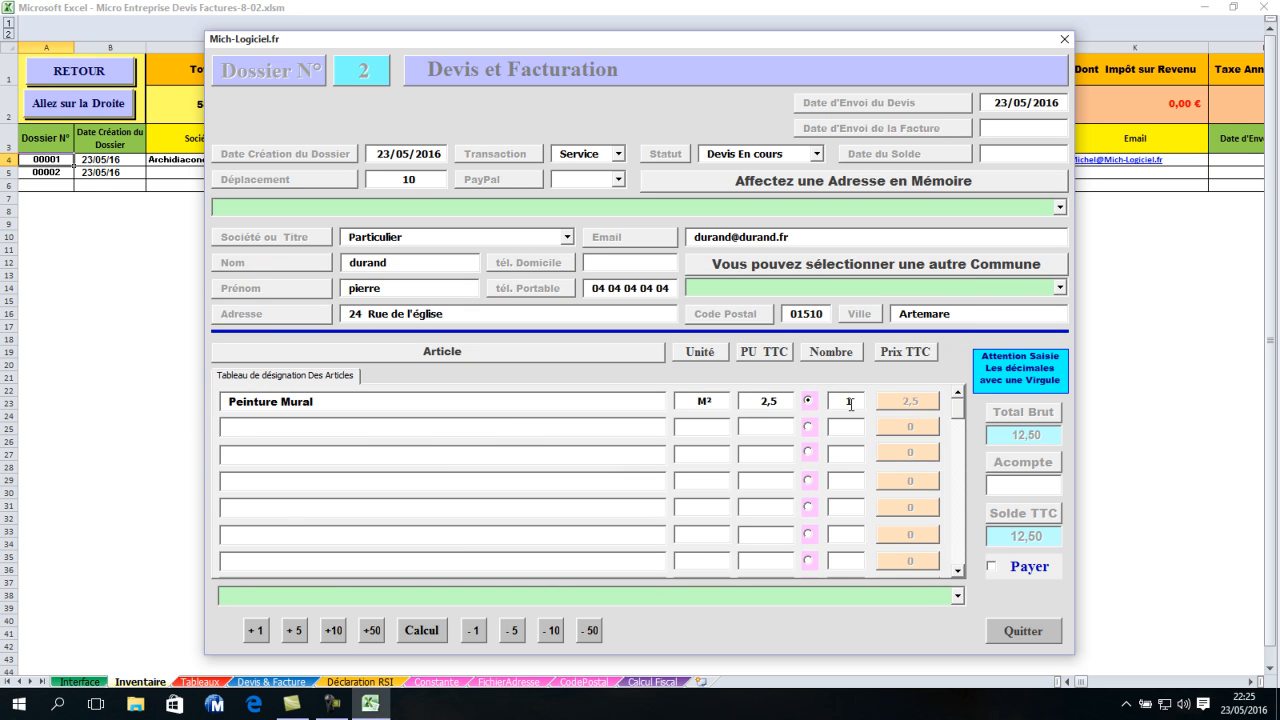
{"action": "left_click", "coordinate": [370, 630]}
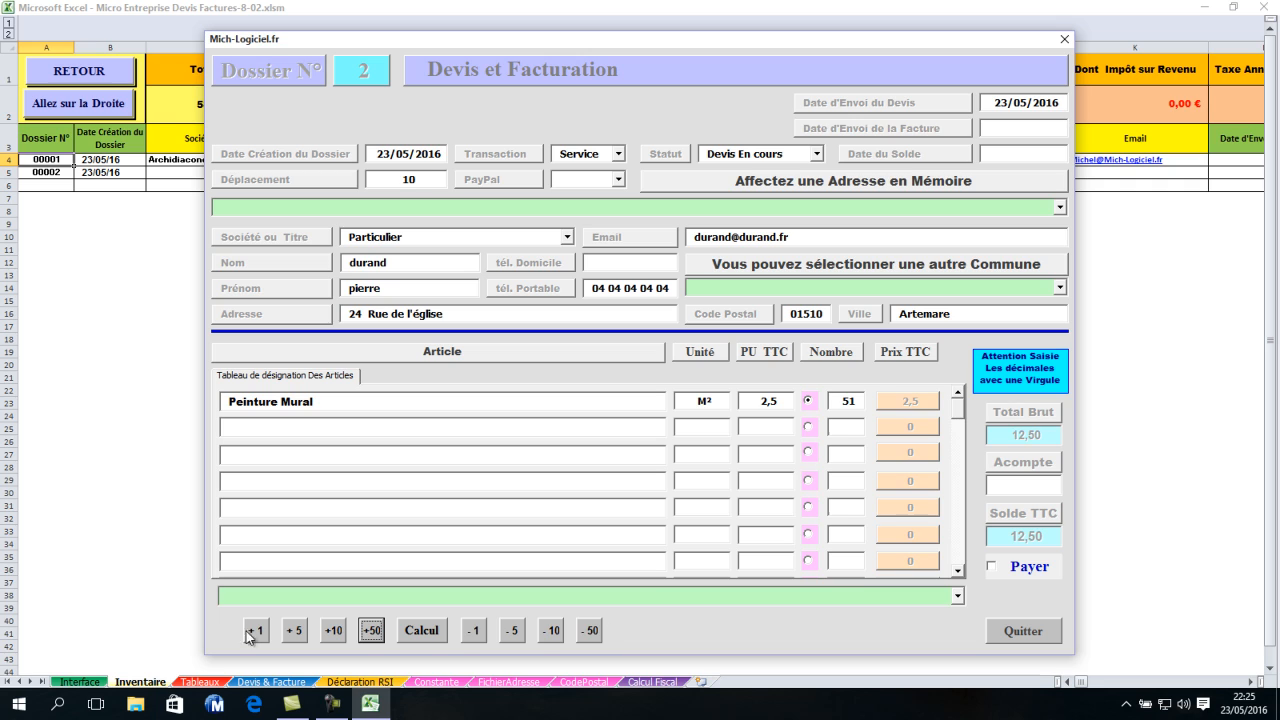
{"action": "left_click", "coordinate": [472, 630]}
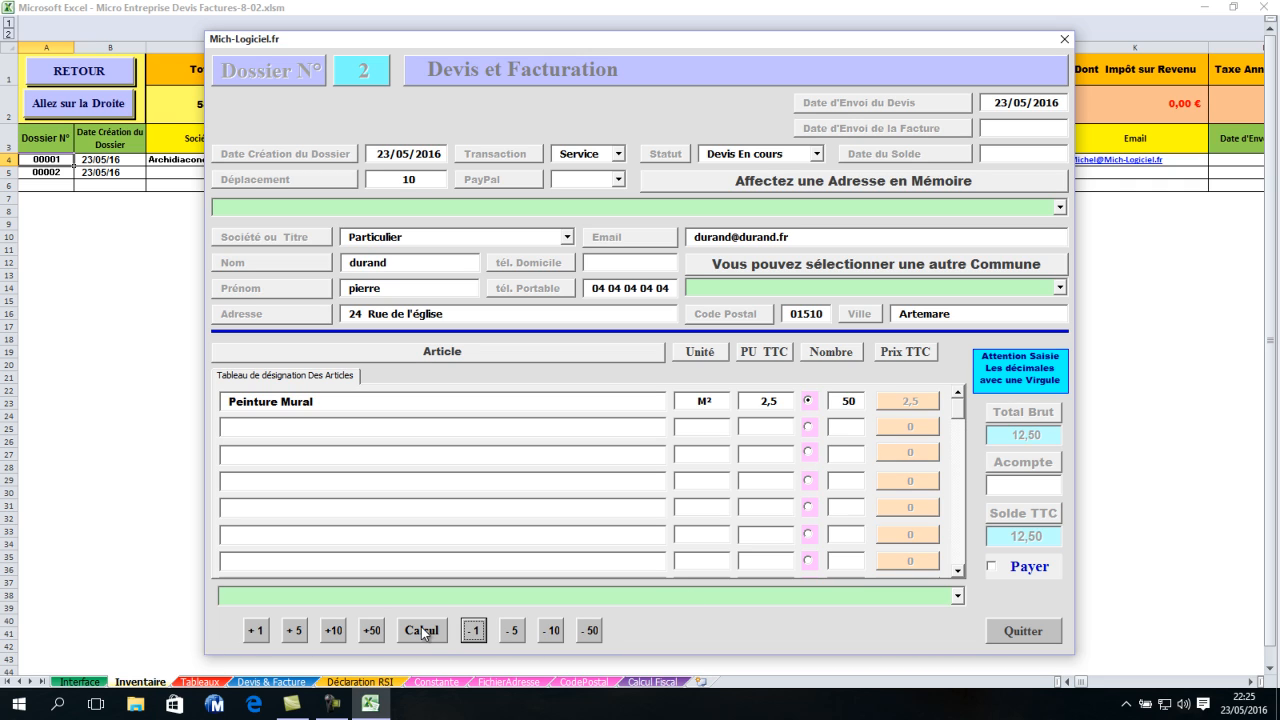
{"action": "left_click", "coordinate": [421, 628]}
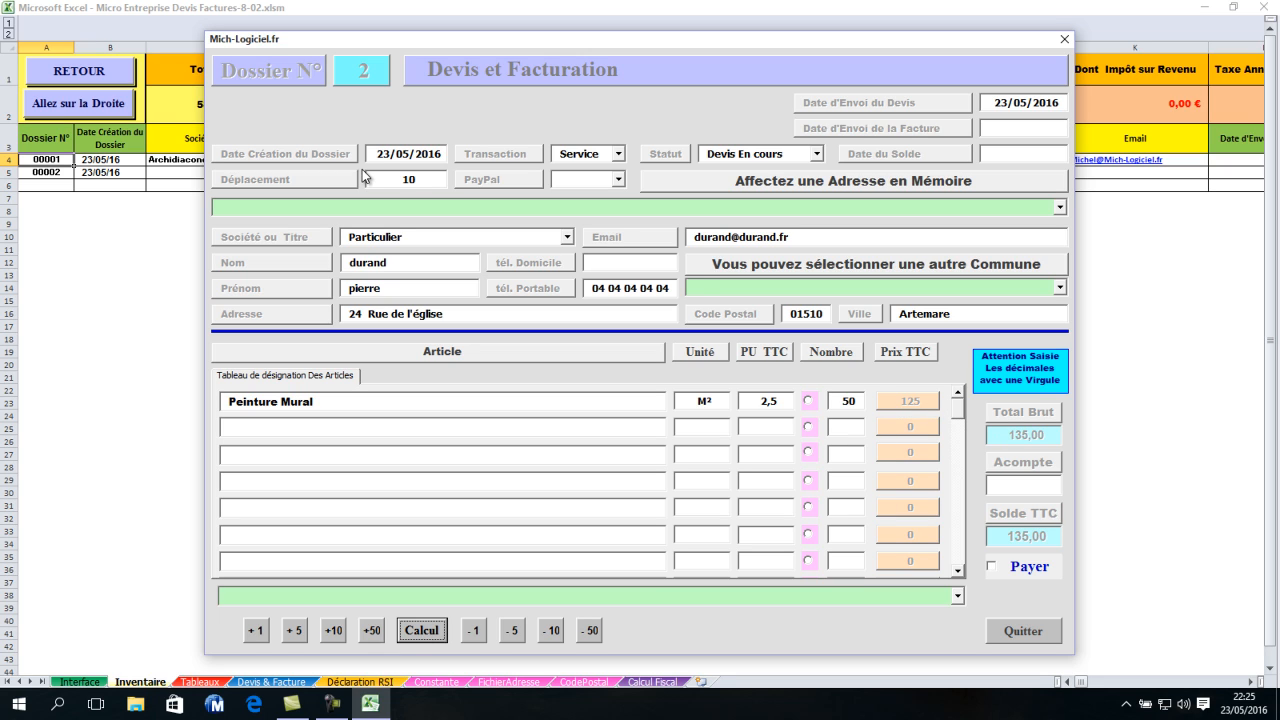
Add Tonte Pelouse on the second article line with Nombre set to 150, and calculate the totals
{"action": "left_click", "coordinate": [808, 428]}
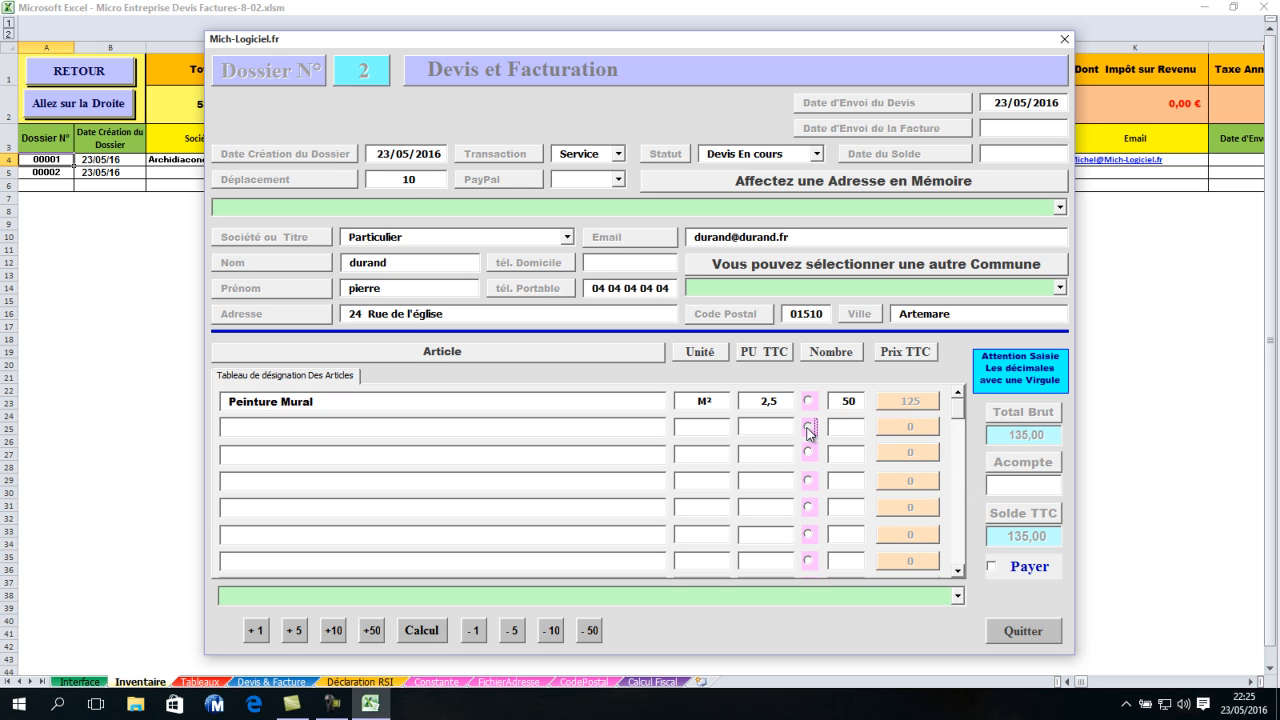
{"action": "left_click", "coordinate": [957, 597]}
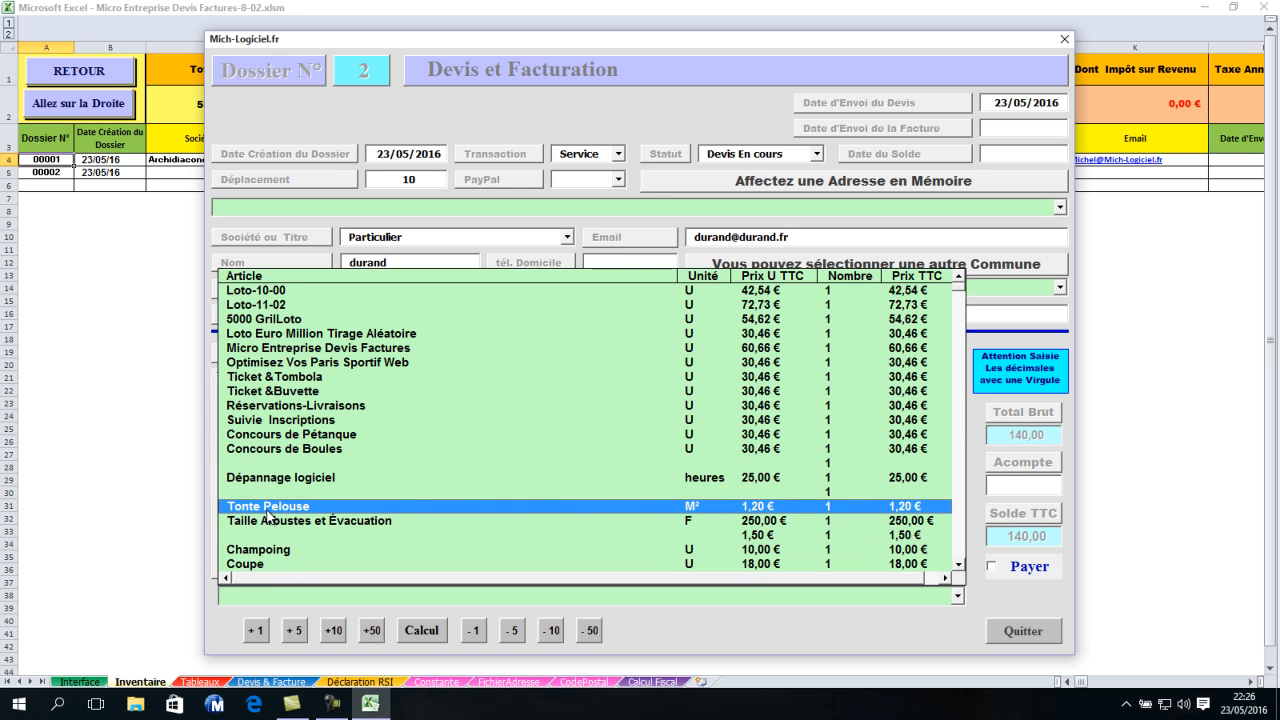
{"action": "left_click", "coordinate": [268, 508]}
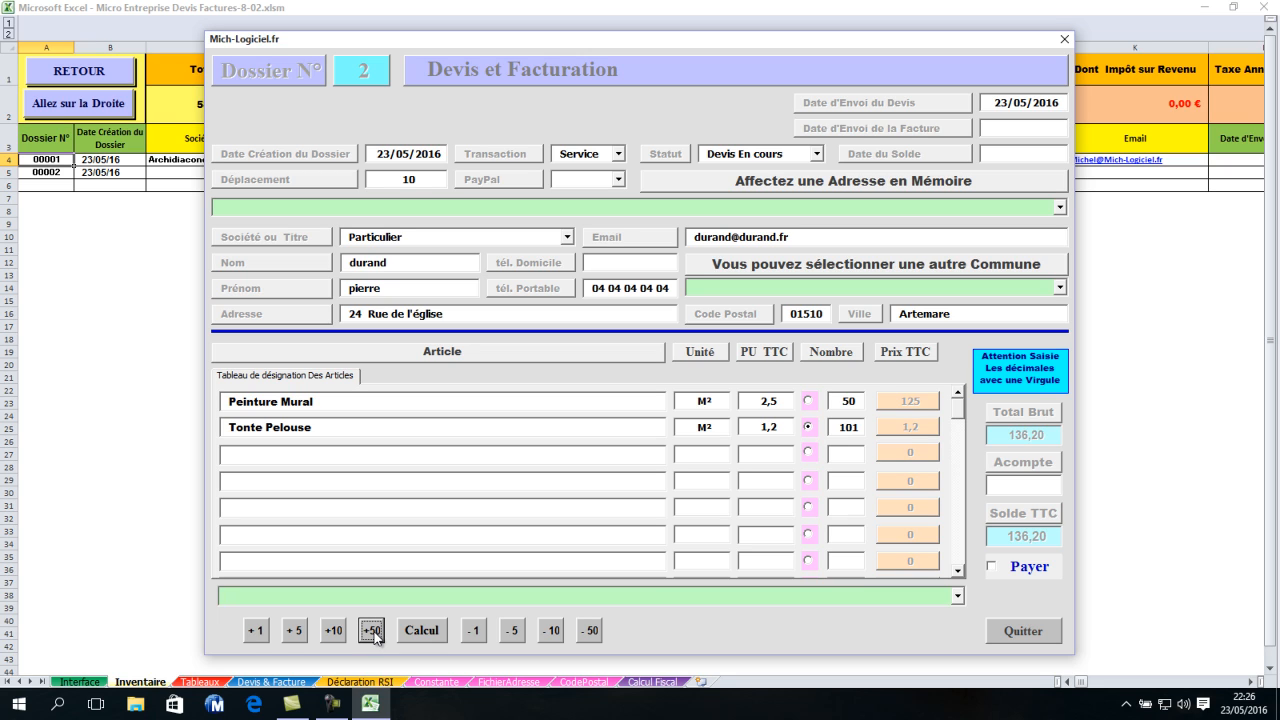
{"action": "left_click", "coordinate": [470, 633]}
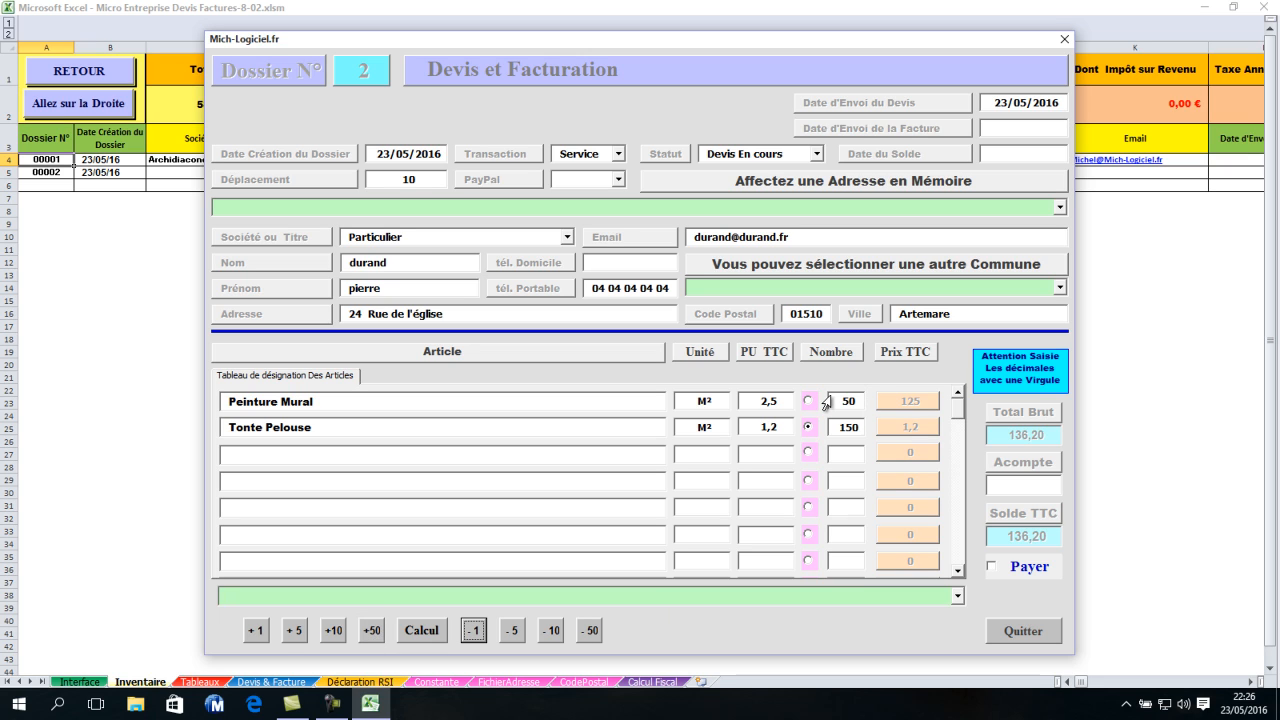
{"action": "left_click", "coordinate": [430, 630]}
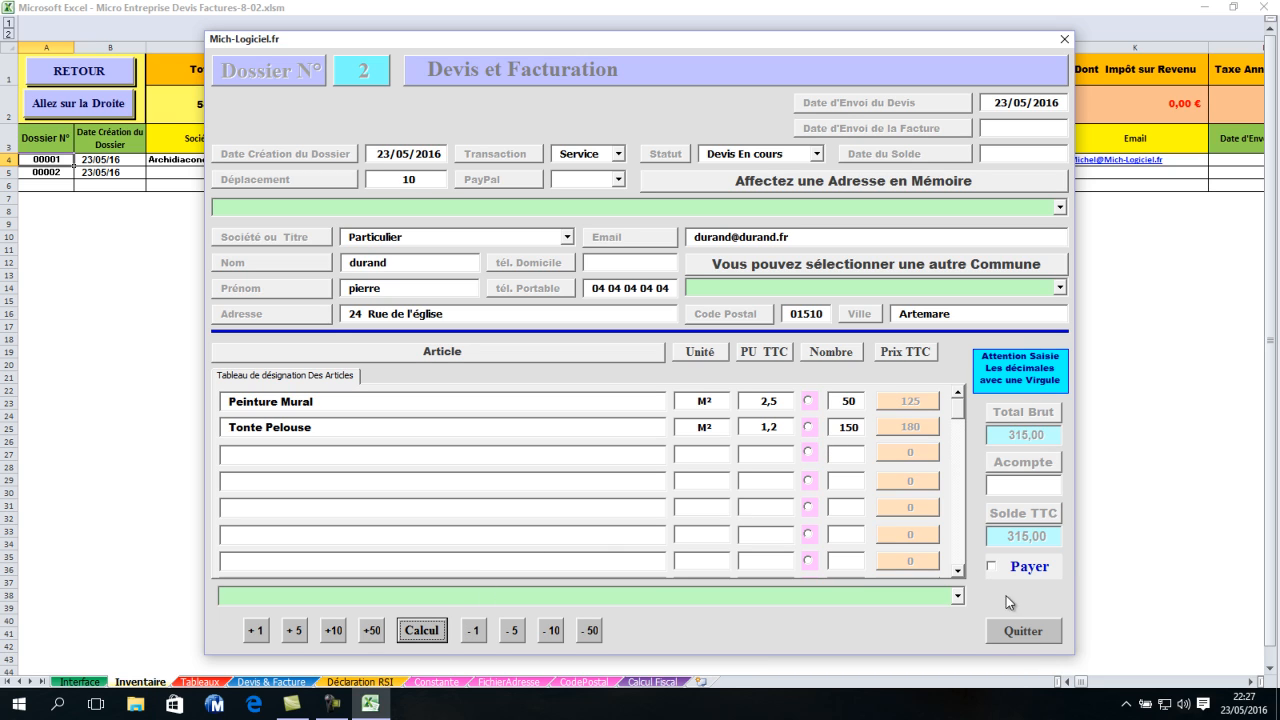
Close the completed new client file and open dossier 2 for modification
{"action": "left_click", "coordinate": [1023, 631]}
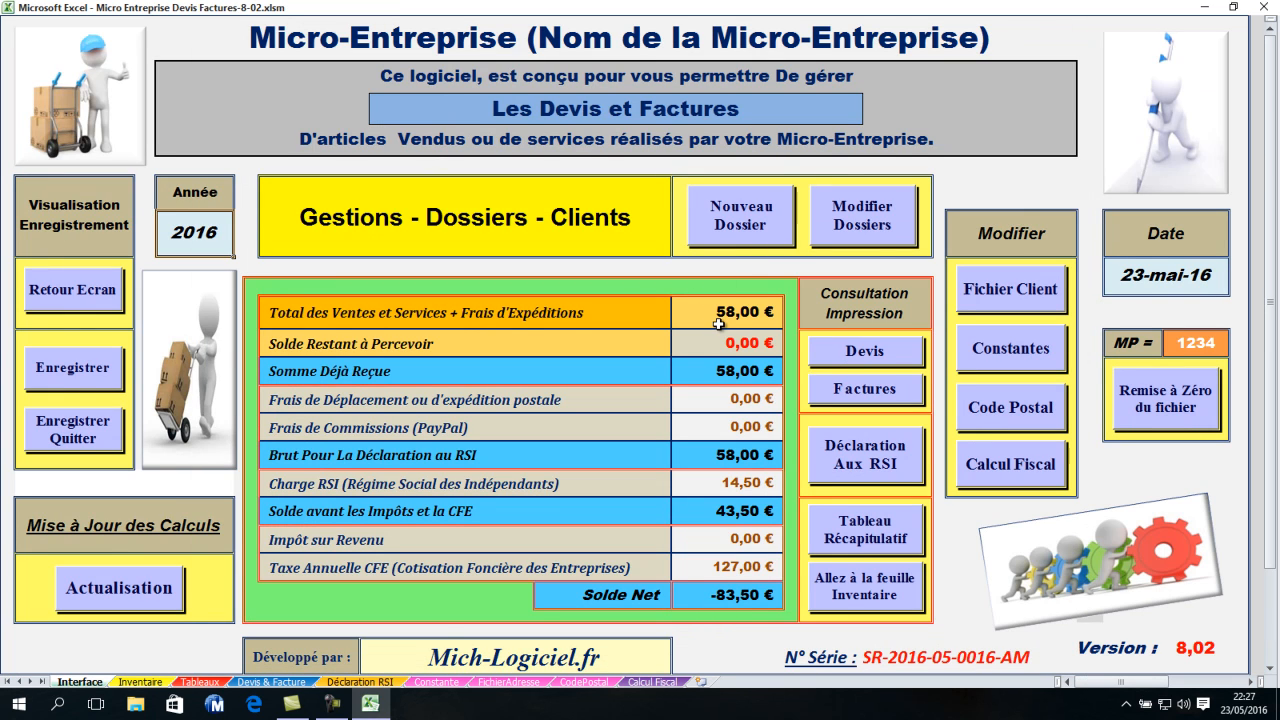
{"action": "left_click", "coordinate": [858, 218]}
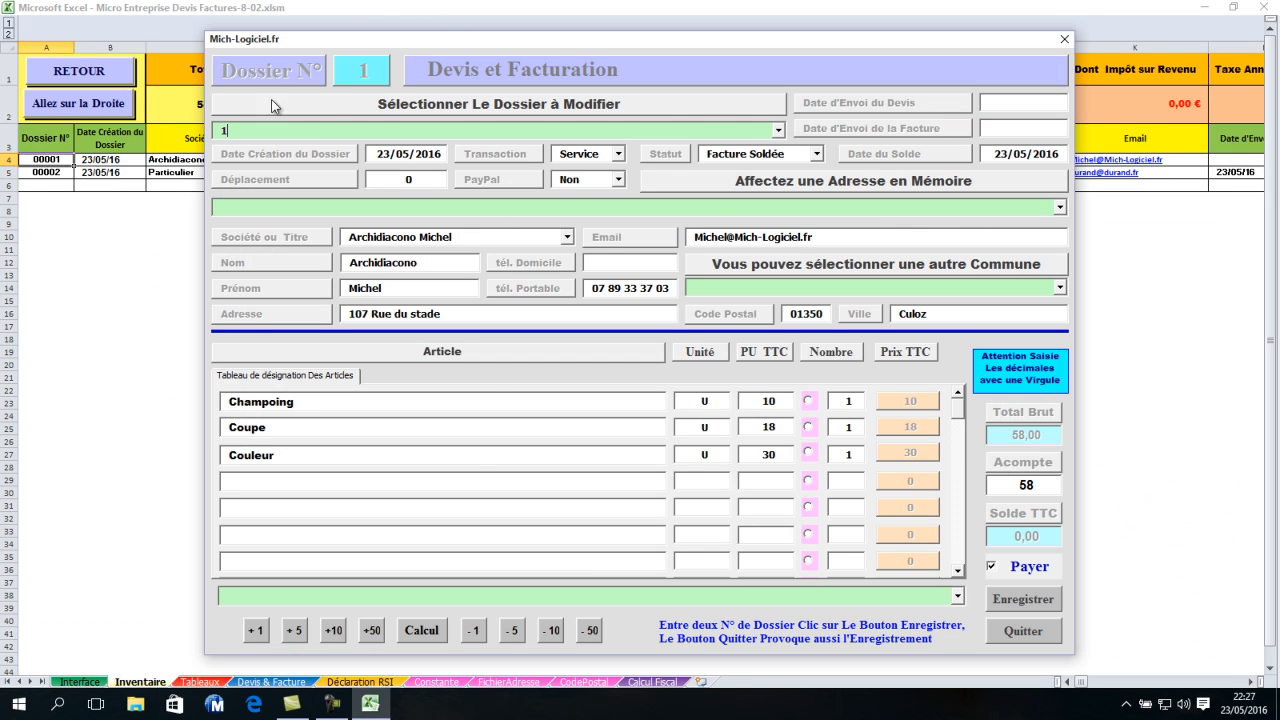
{"action": "left_click", "coordinate": [778, 130]}
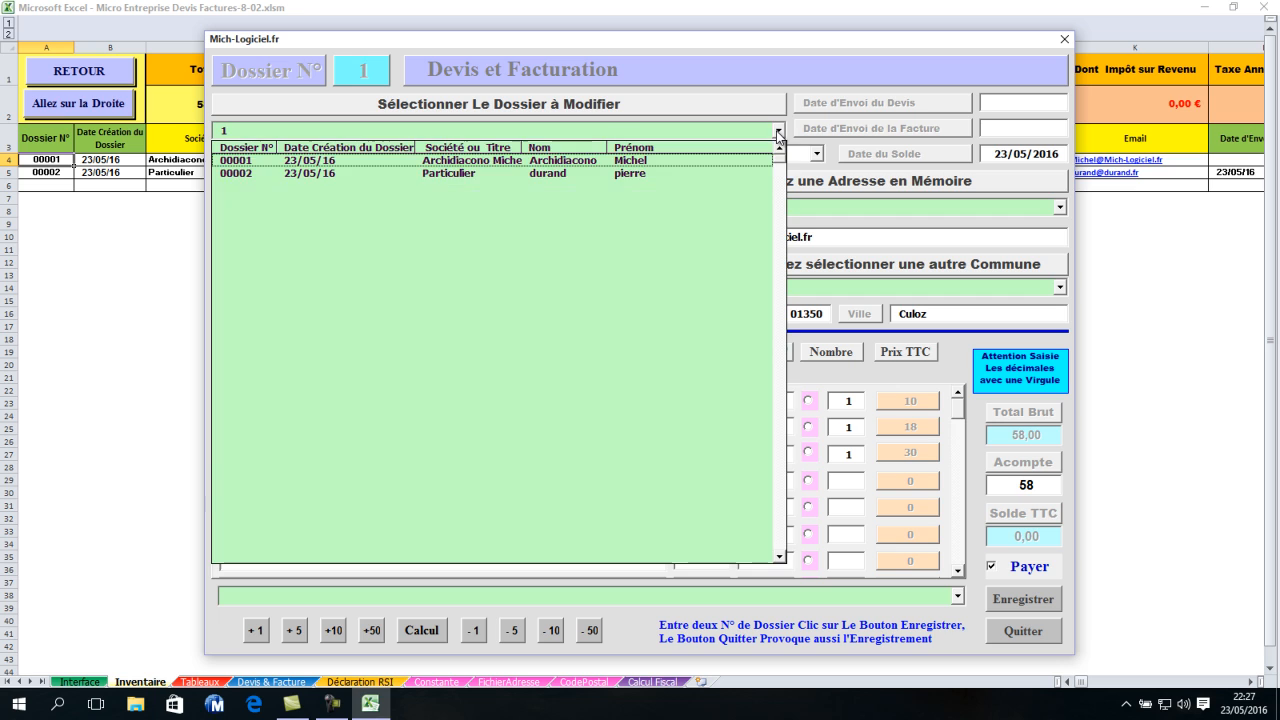
{"action": "left_click", "coordinate": [684, 172]}
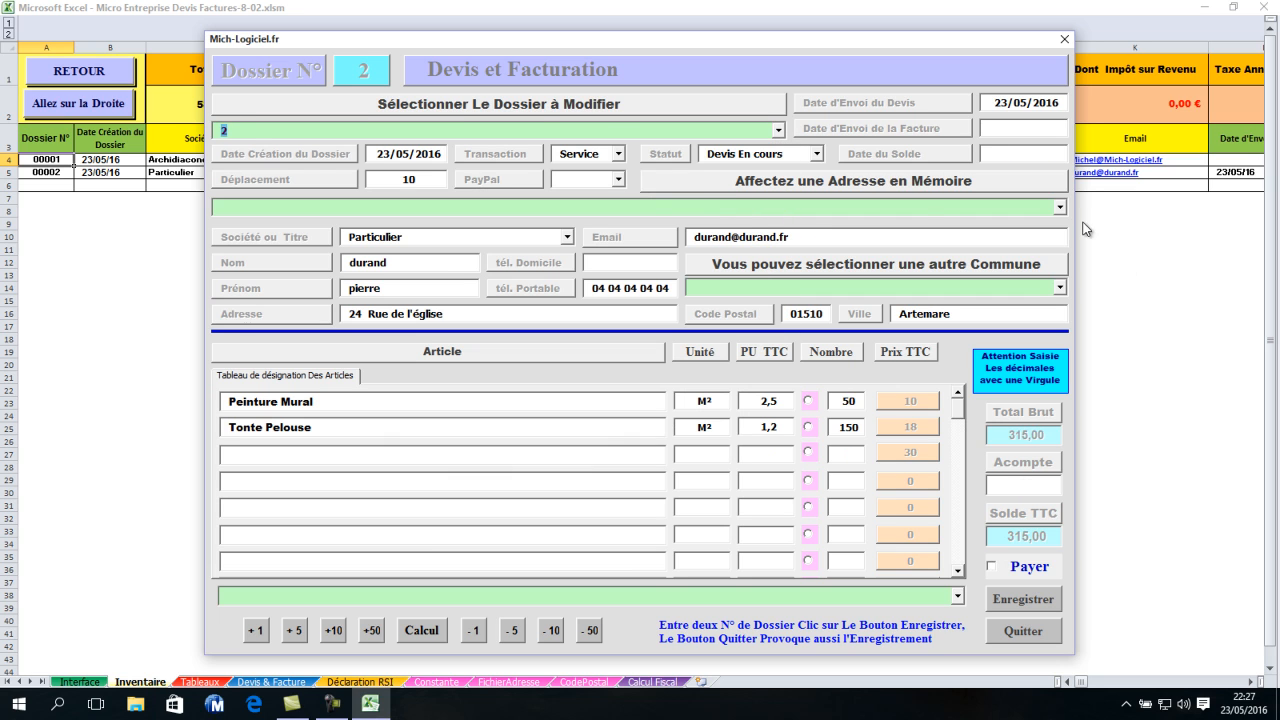
Save dossier 2 with Statut set to Facture Soldée and Date du Solde 23/05/2016, and update the summary calculations
{"action": "left_click", "coordinate": [817, 154]}
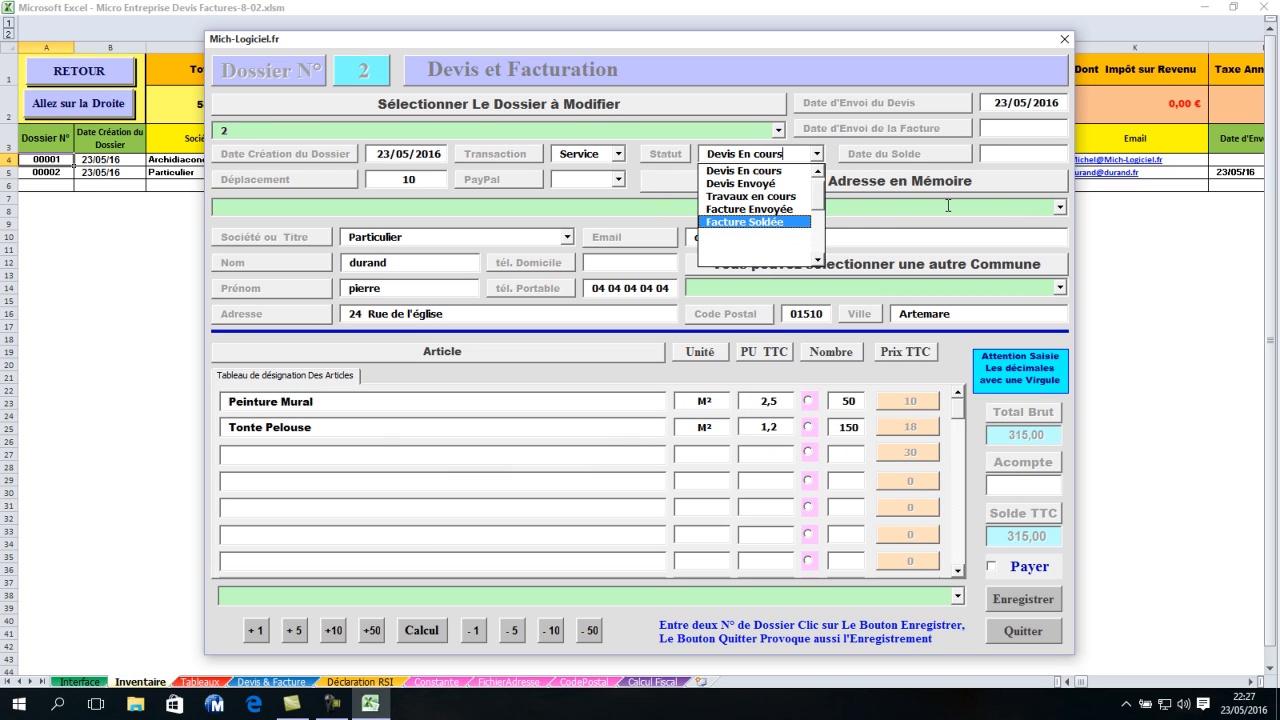
{"action": "left_click", "coordinate": [783, 223]}
{"action": "left_click", "coordinate": [985, 160]}
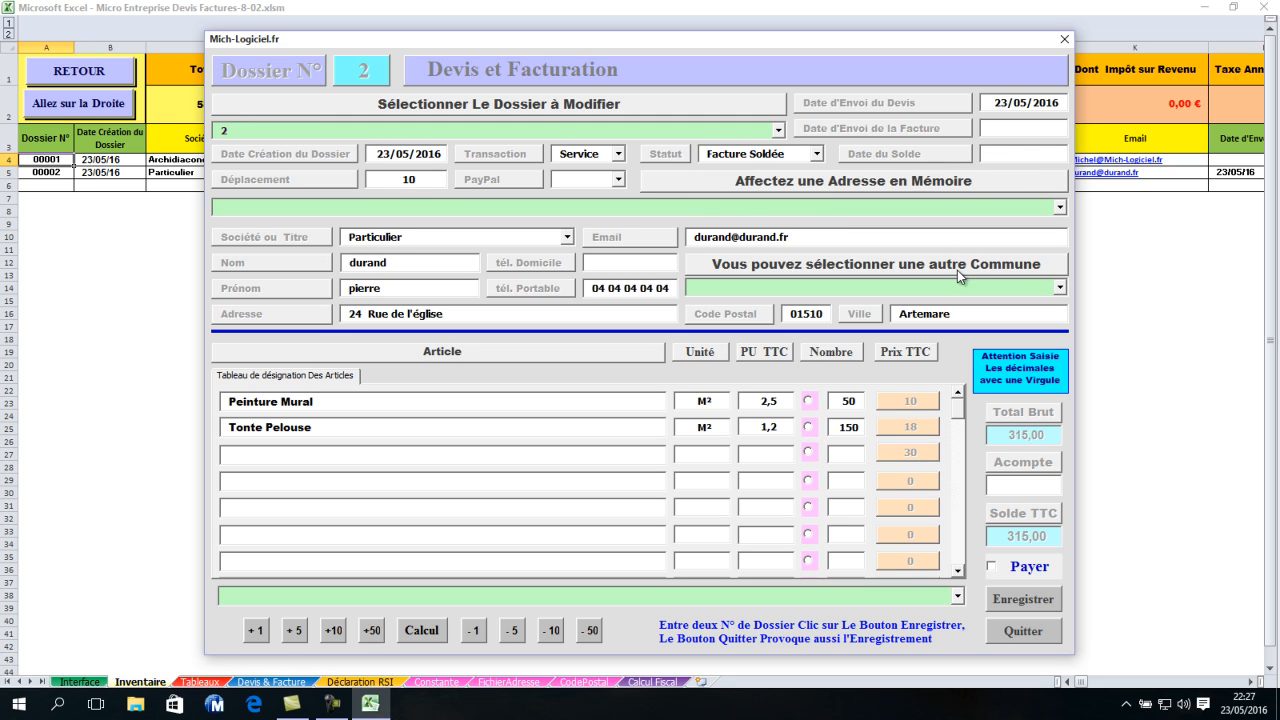
{"action": "type", "text": "23/05/2016"}
{"action": "left_click", "coordinate": [1017, 605]}
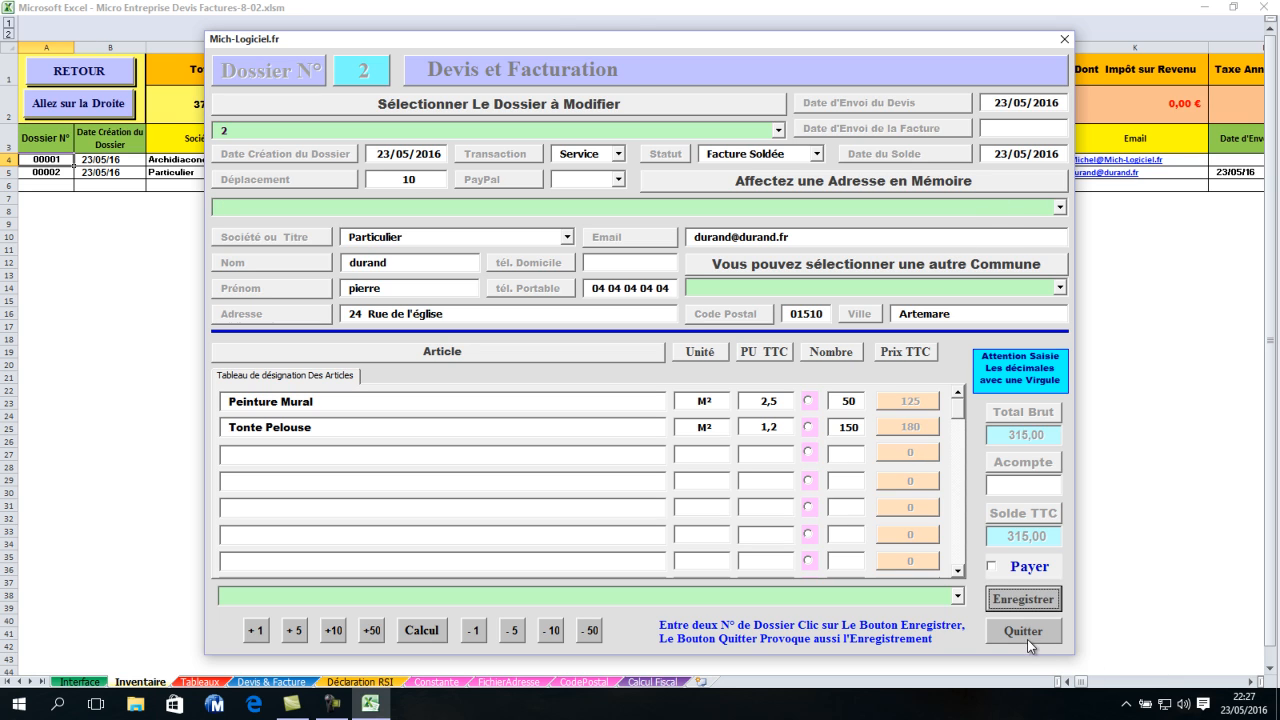
{"action": "left_click", "coordinate": [1027, 636]}
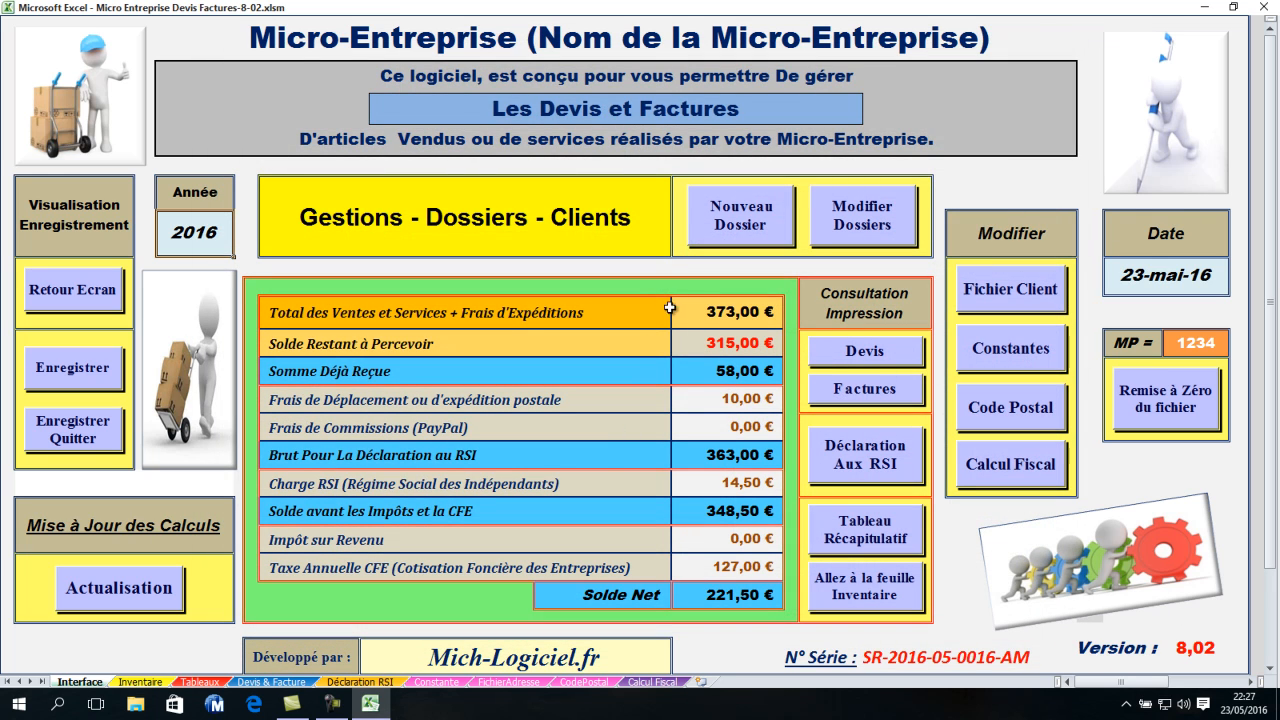
{"action": "left_click", "coordinate": [123, 590]}
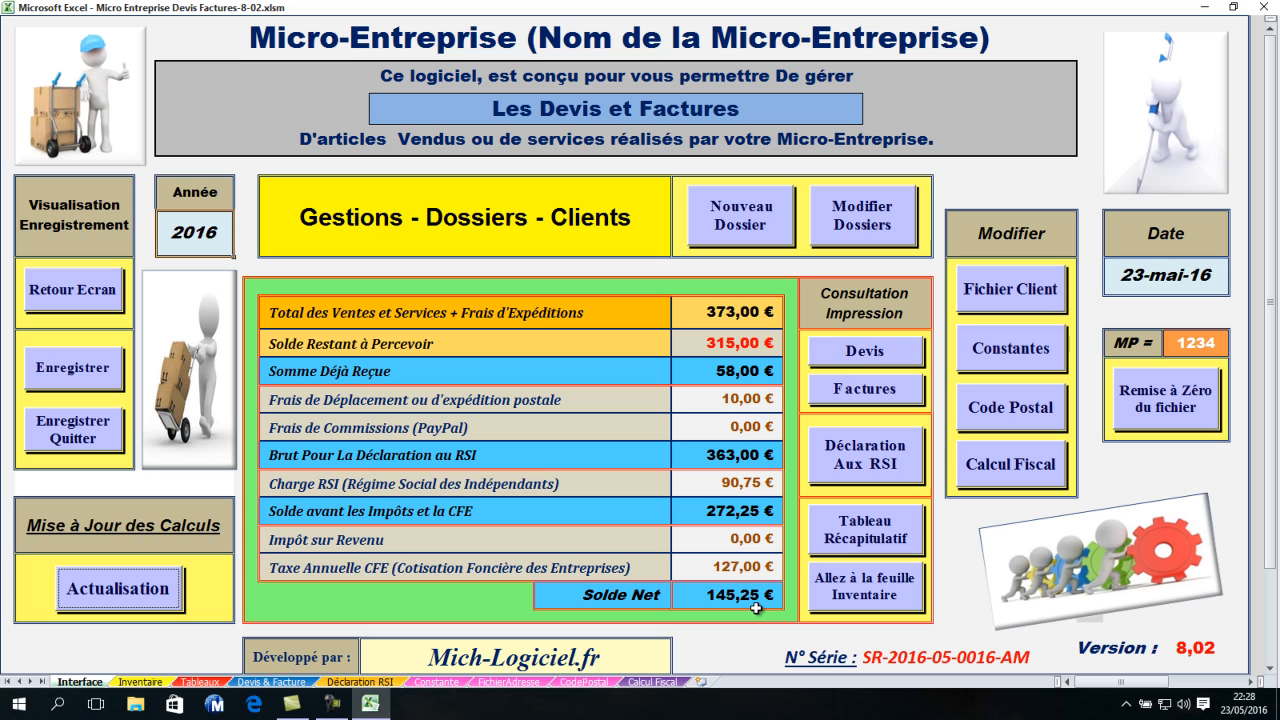
Reopen dossier 2, change its Statut to Travaux en cours, and close the form
{"action": "left_click", "coordinate": [877, 225]}
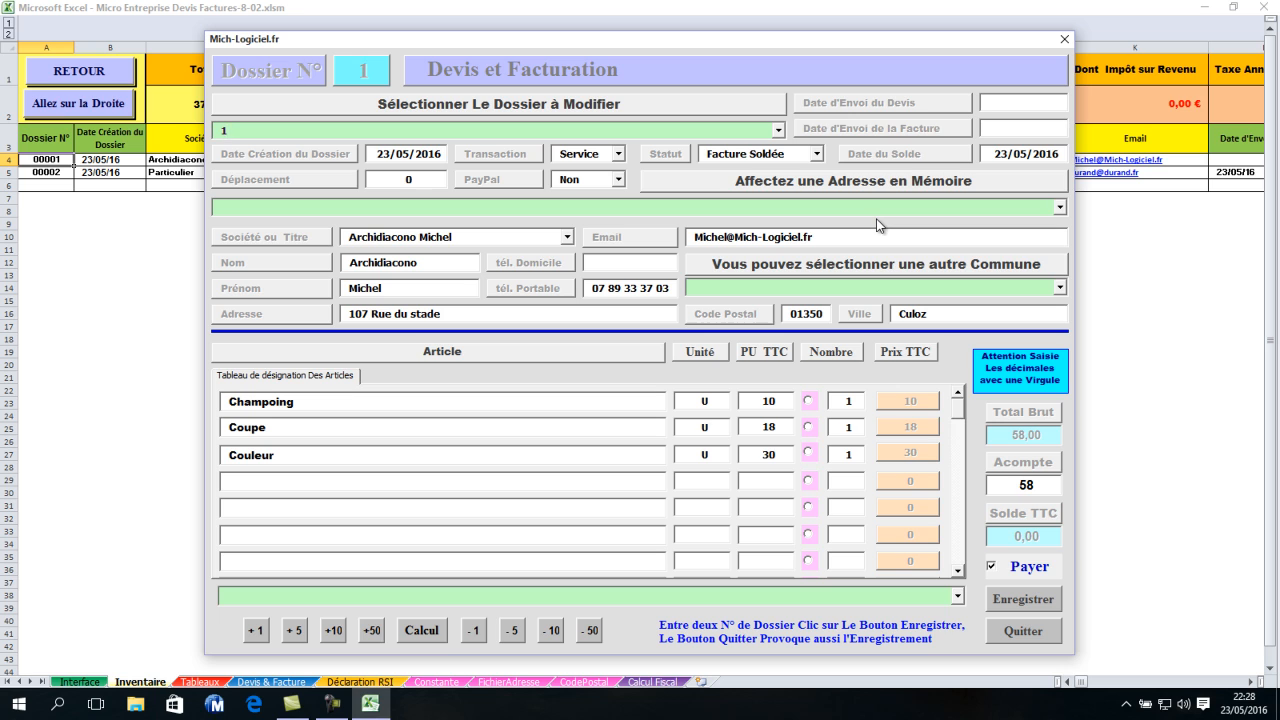
{"action": "left_click", "coordinate": [778, 130]}
{"action": "left_click", "coordinate": [624, 176]}
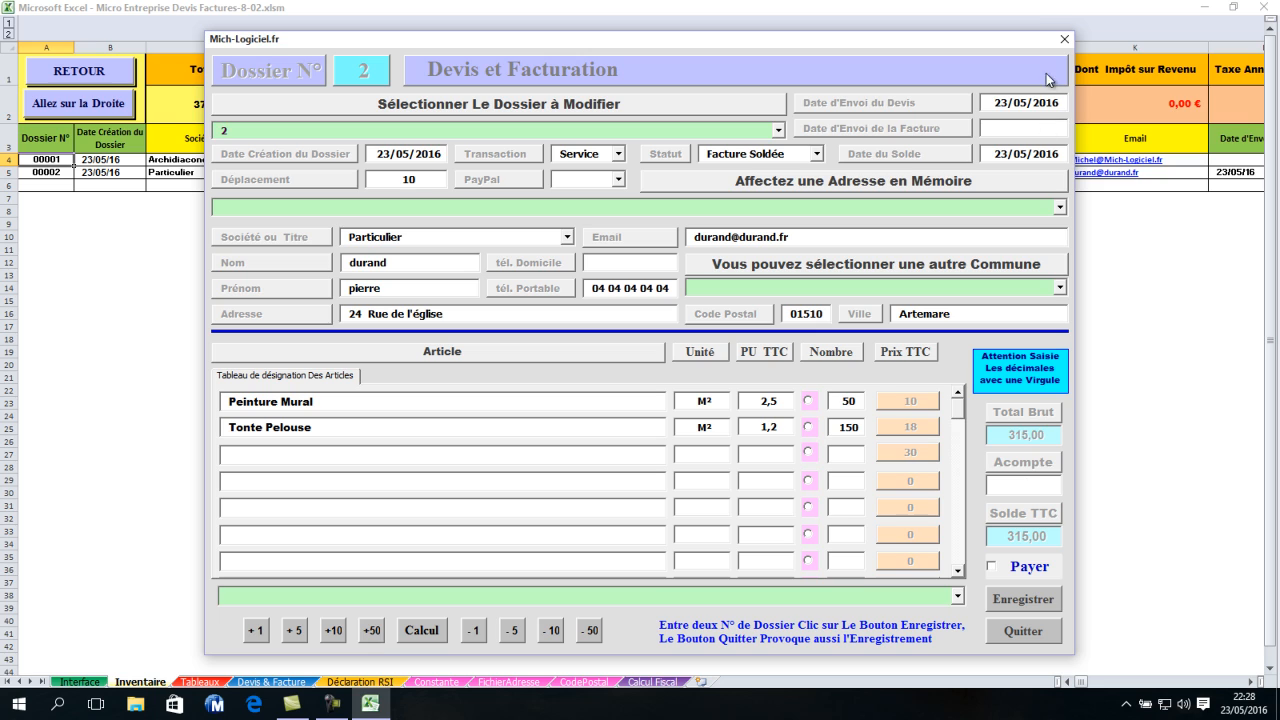
{"action": "left_click", "coordinate": [817, 153]}
{"action": "left_click", "coordinate": [818, 171]}
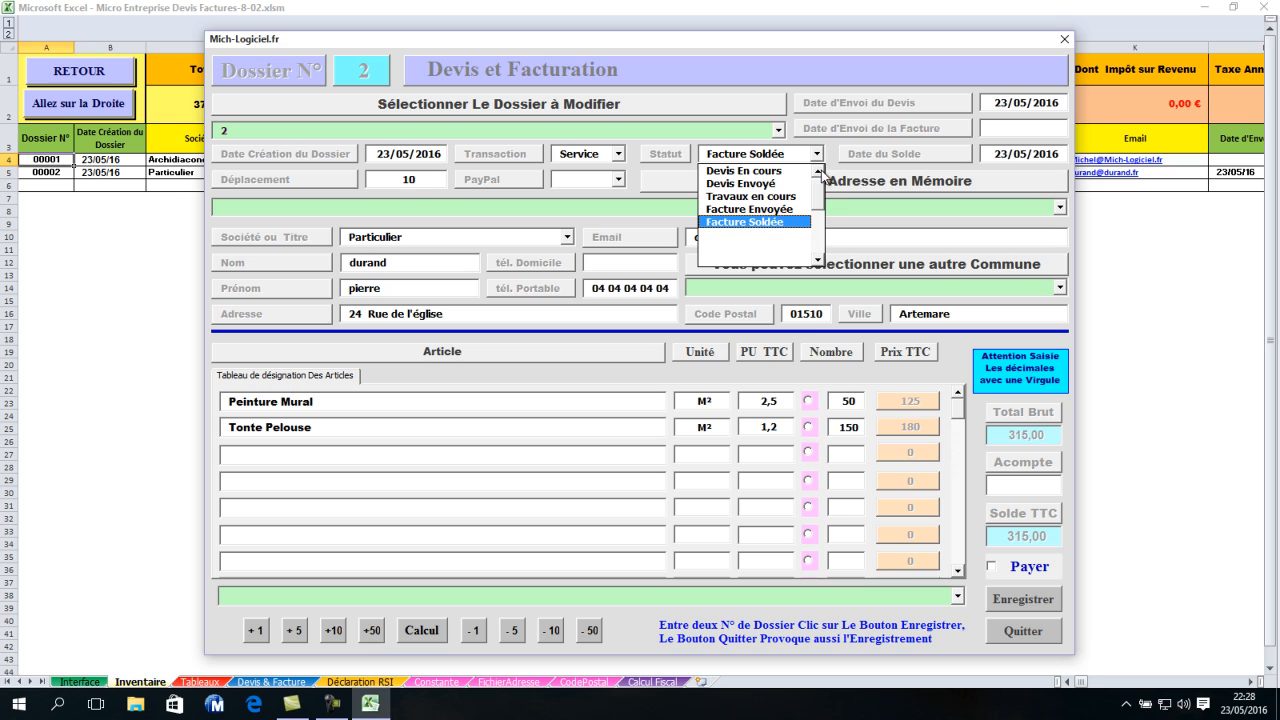
{"action": "left_click", "coordinate": [740, 197]}
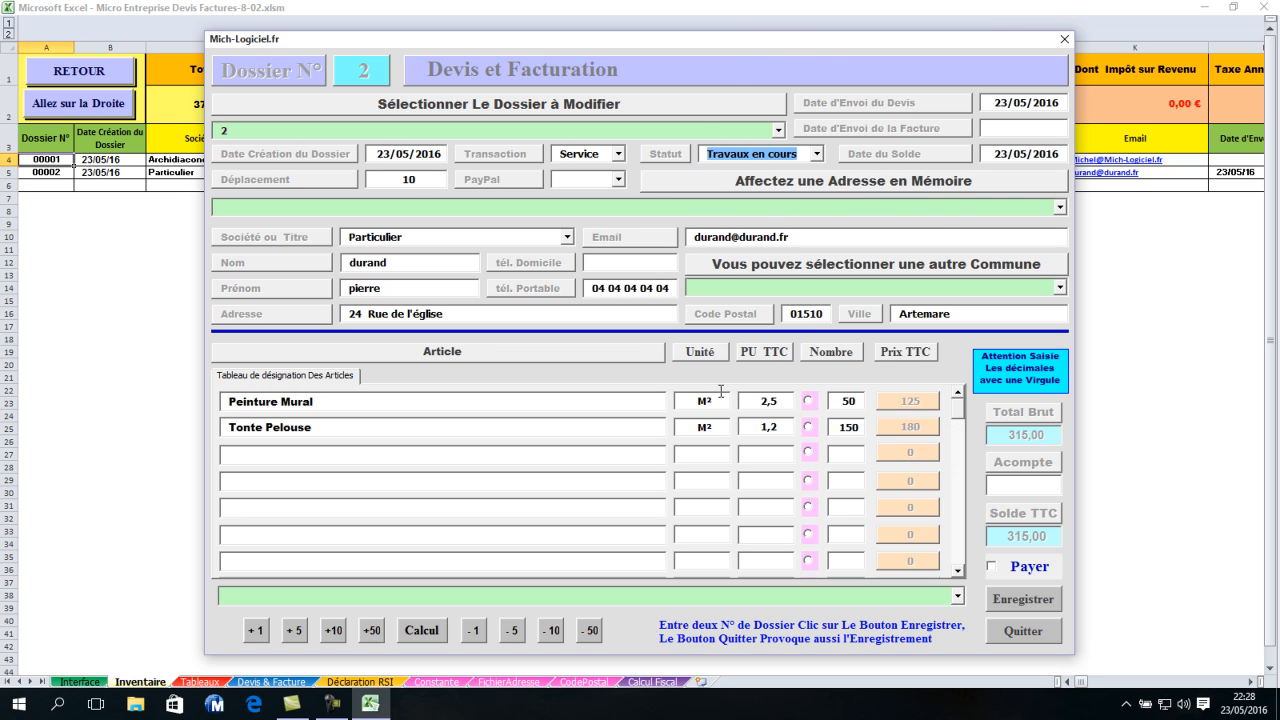
{"action": "left_click", "coordinate": [1015, 633]}
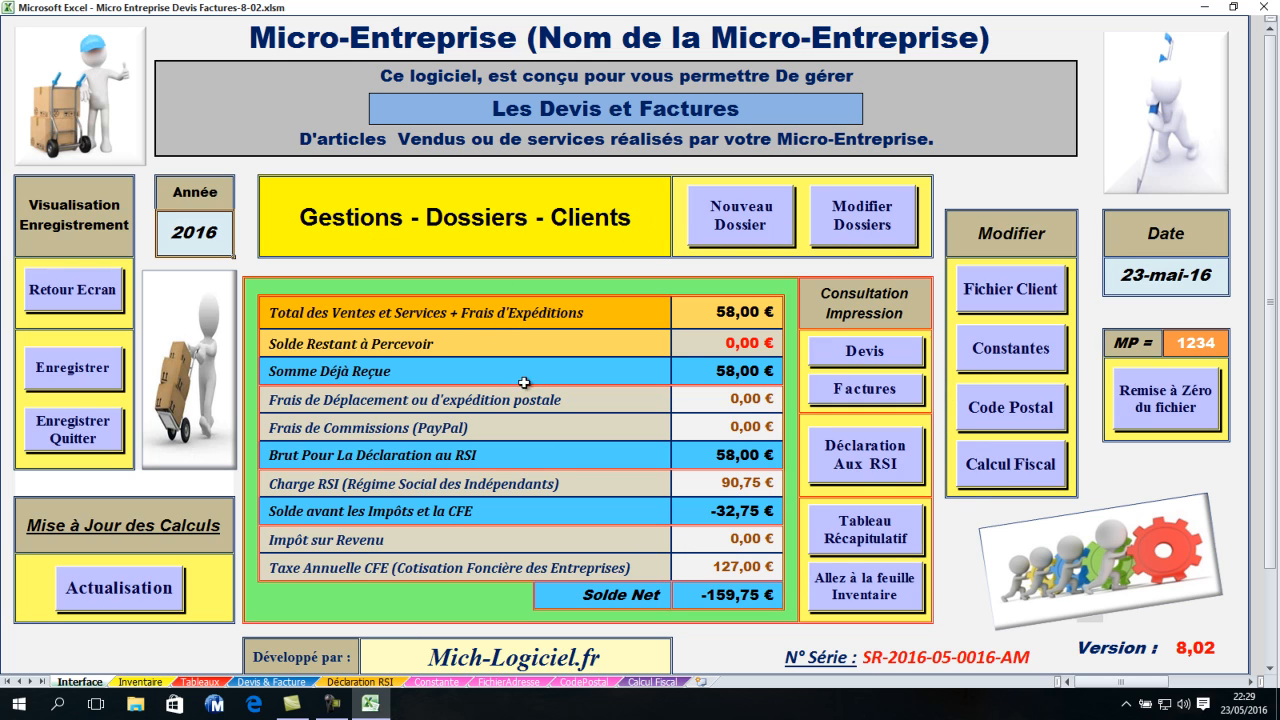
Refresh the data of the Tableau Récapitulatif and filter its Statut on Facture Soldée
{"action": "left_click", "coordinate": [862, 536]}
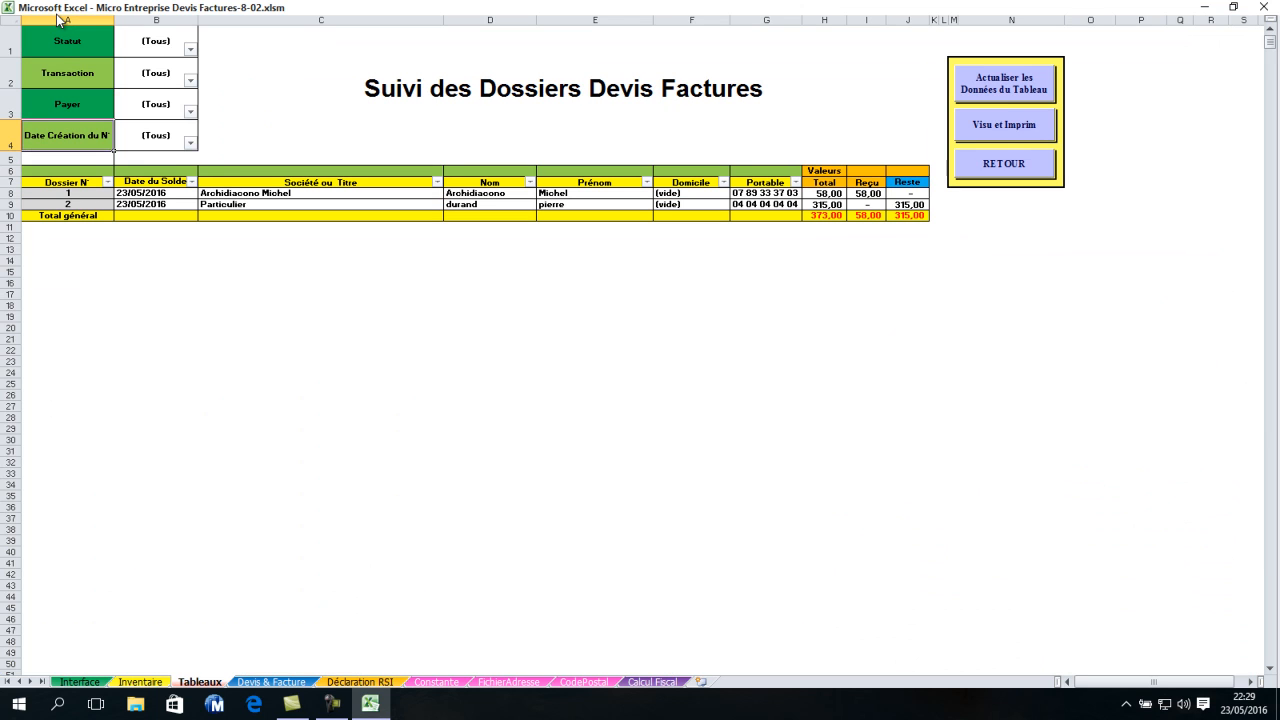
{"action": "left_click", "coordinate": [1015, 91]}
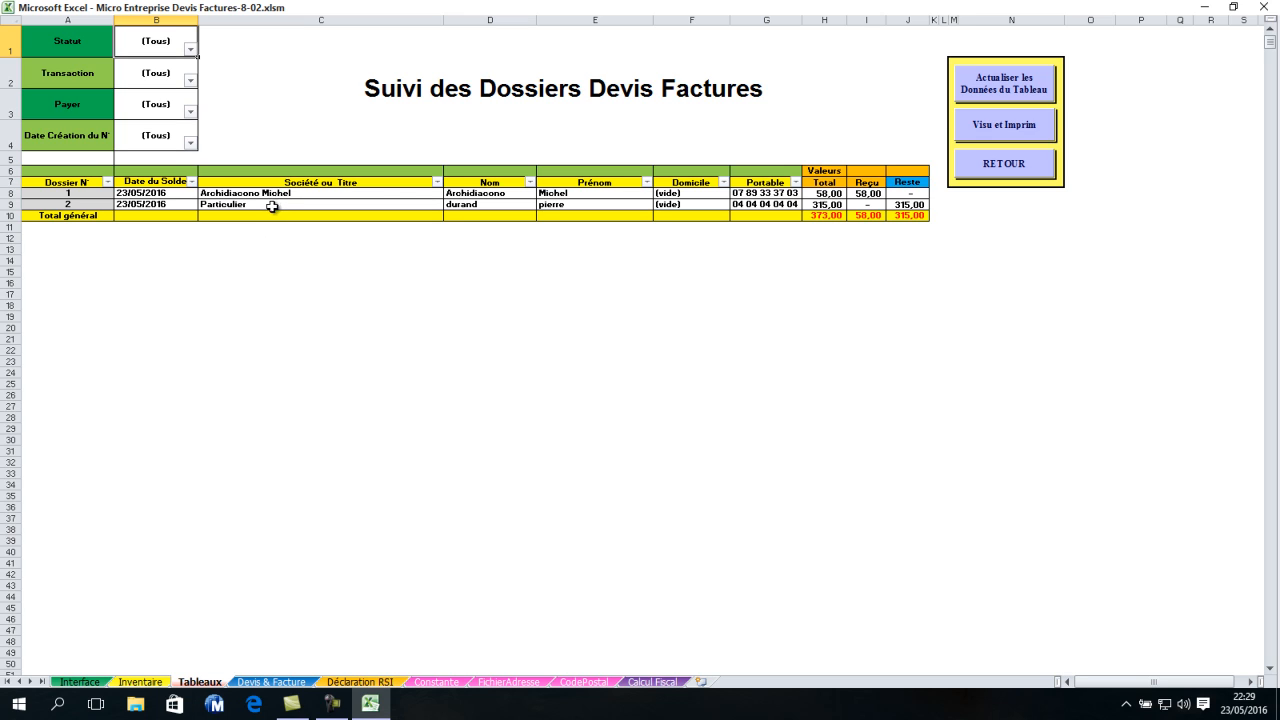
{"action": "left_click", "coordinate": [190, 48]}
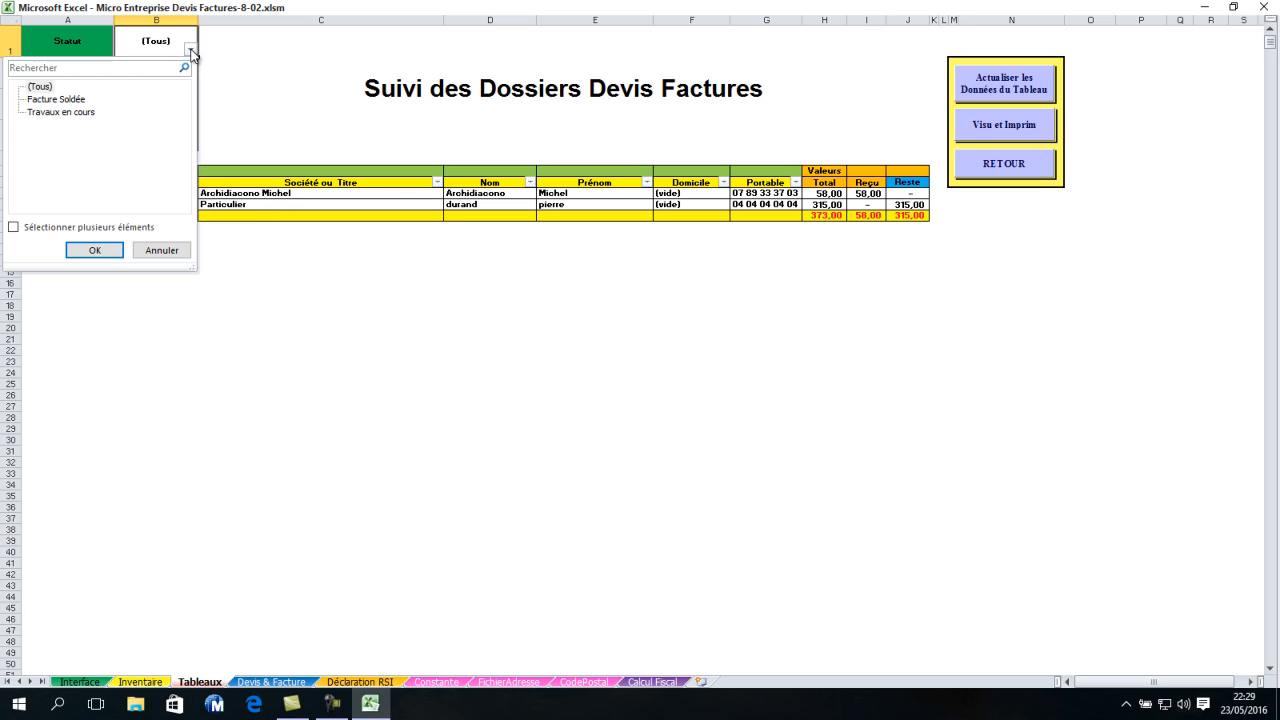
{"action": "left_click", "coordinate": [80, 100]}
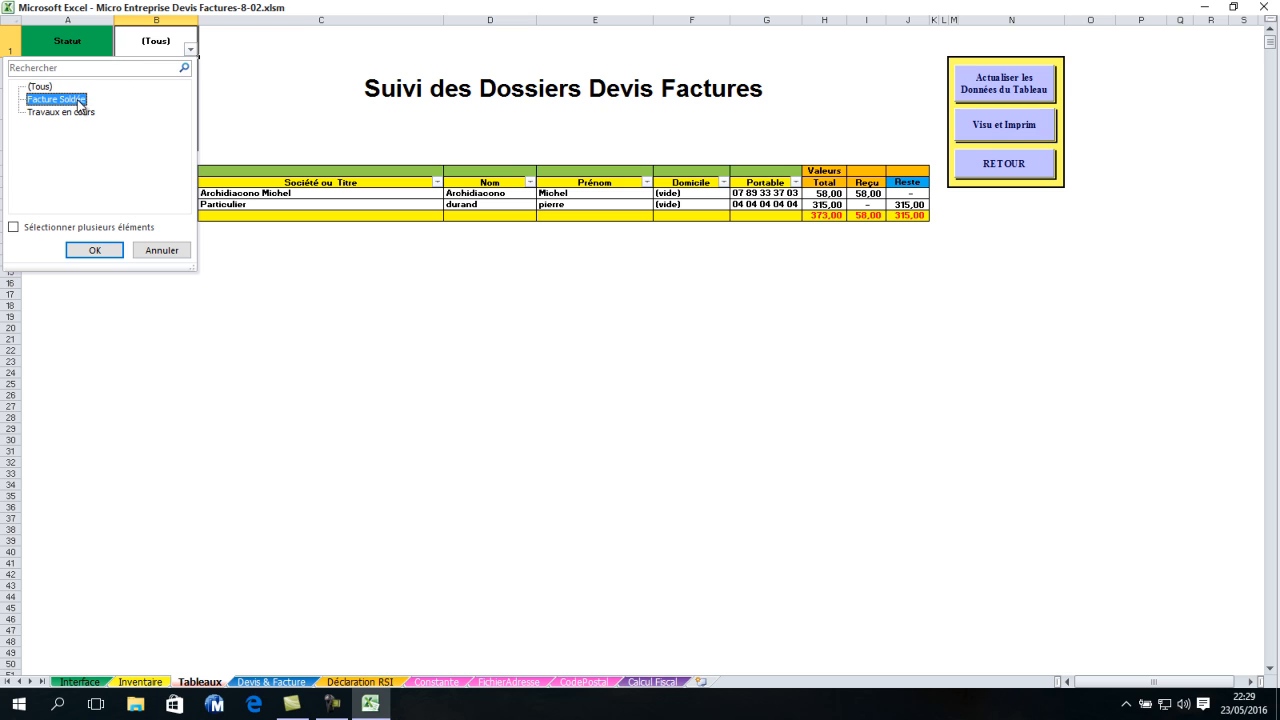
{"action": "left_click", "coordinate": [86, 251]}
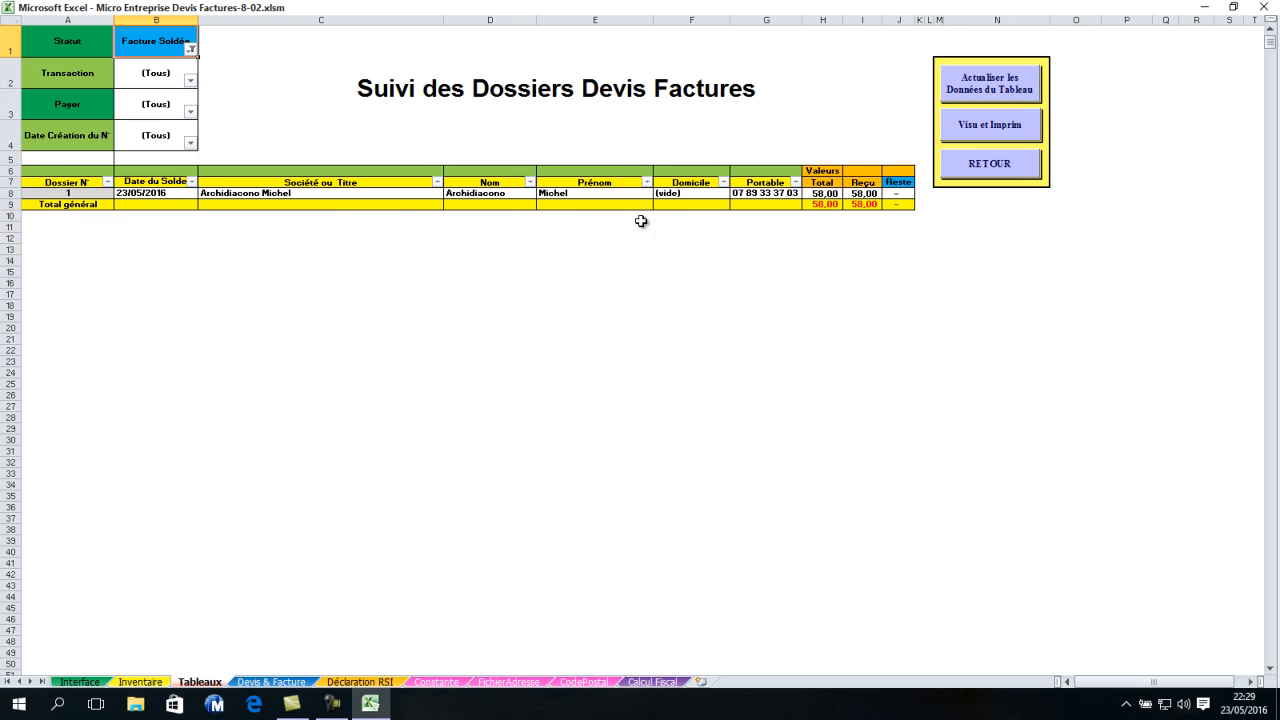
Filter the follow-up table's Statut on Travaux en cours, and restore it to (Tous)
{"action": "left_click", "coordinate": [191, 49]}
{"action": "left_click", "coordinate": [60, 112]}
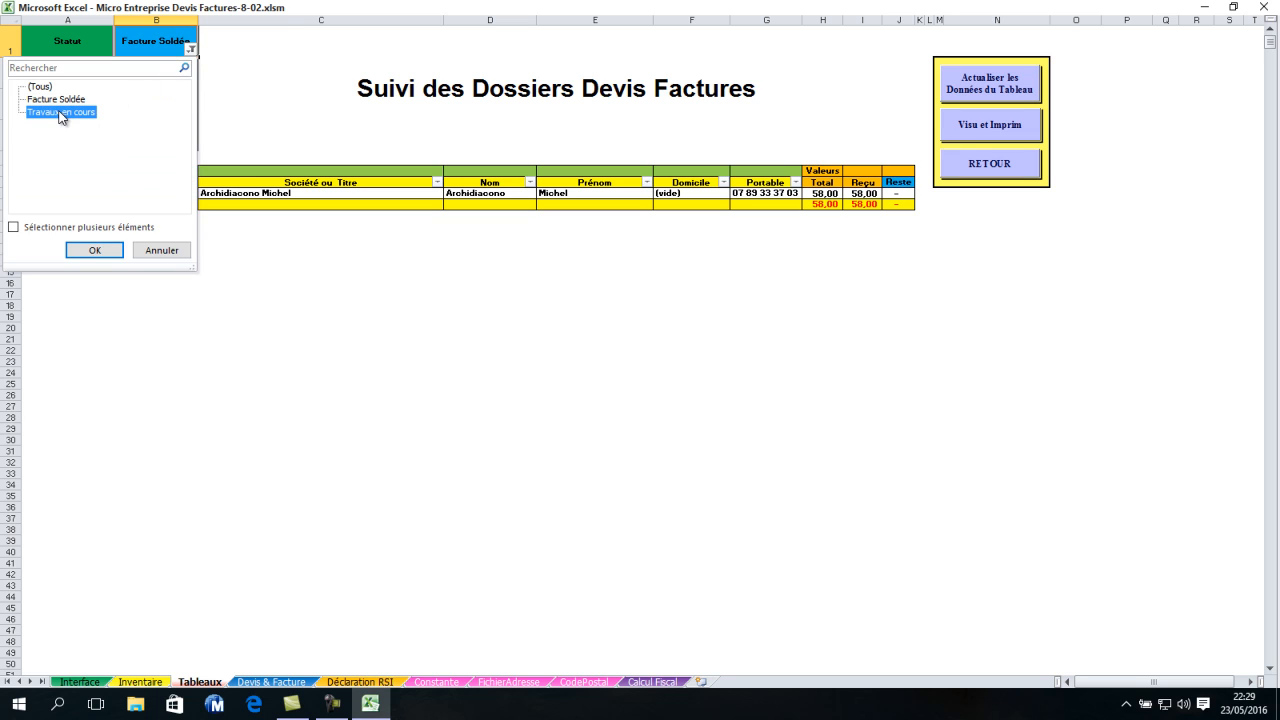
{"action": "left_click", "coordinate": [92, 248]}
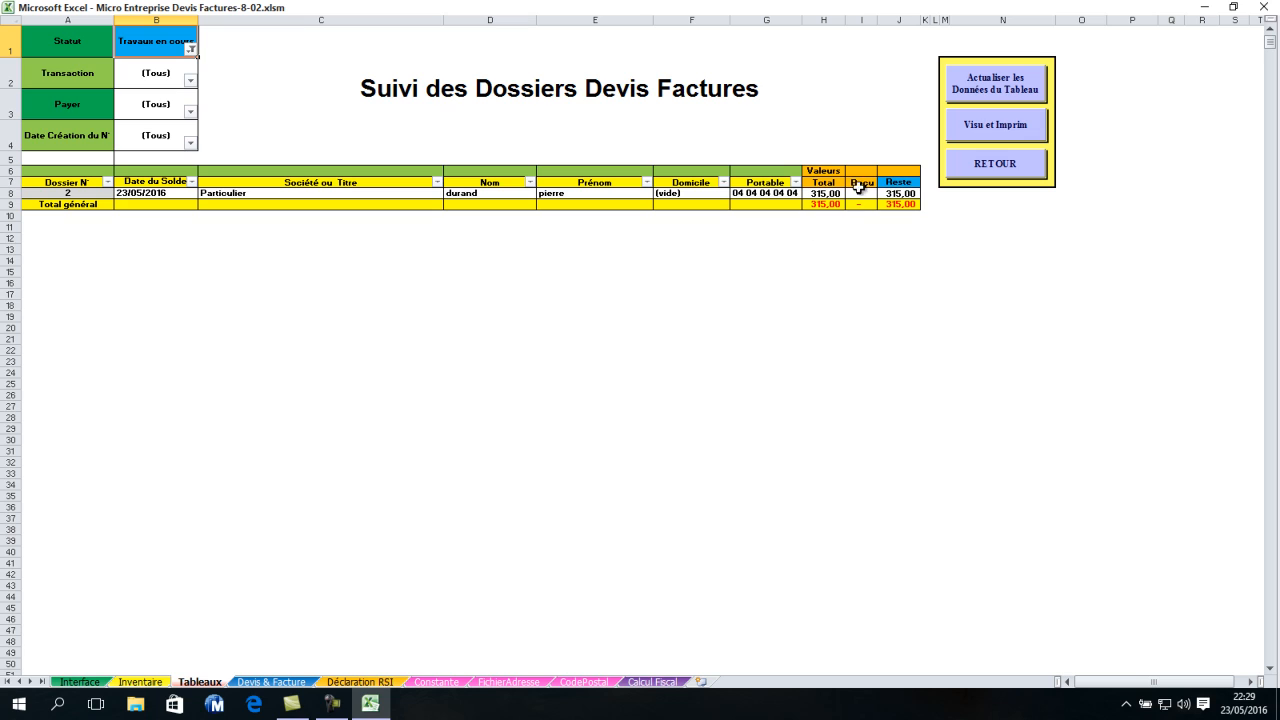
{"action": "left_click", "coordinate": [190, 48]}
{"action": "left_click", "coordinate": [40, 87]}
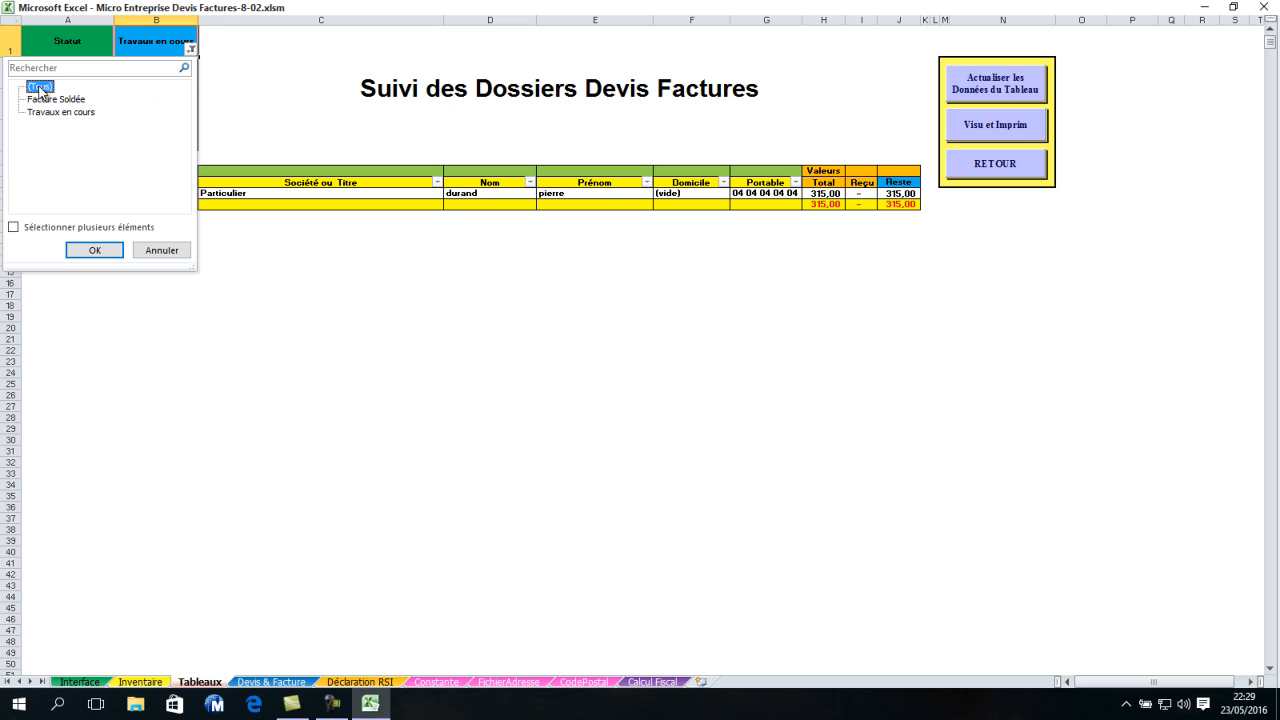
{"action": "left_click", "coordinate": [93, 251]}
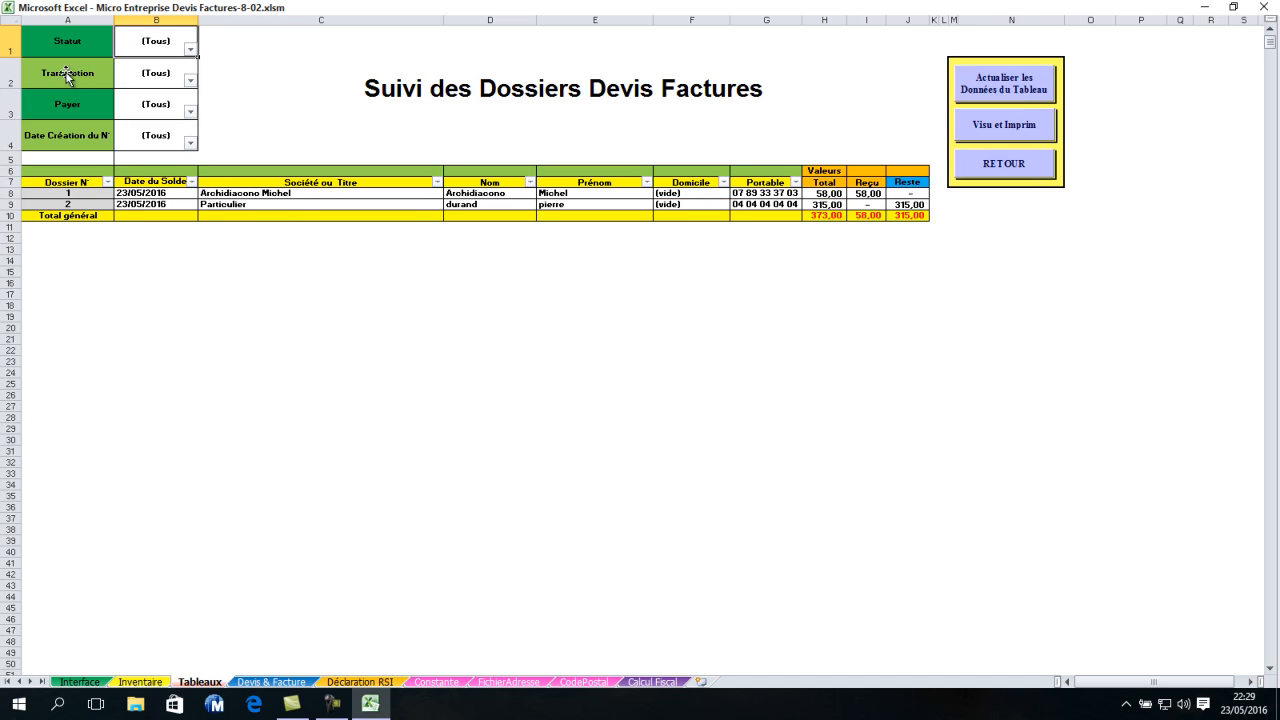
Filter the follow-up table's Transaction on Service, and restore it to (Tous)
{"action": "left_click", "coordinate": [190, 80]}
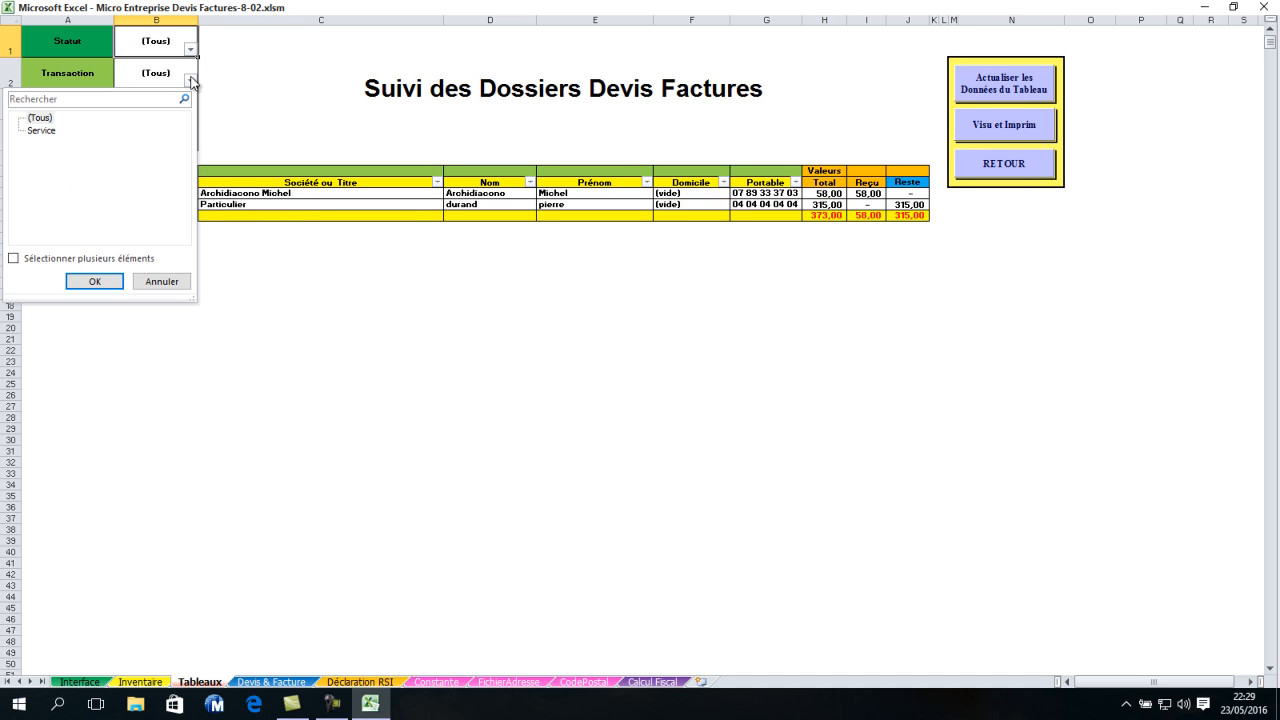
{"action": "left_click", "coordinate": [44, 131]}
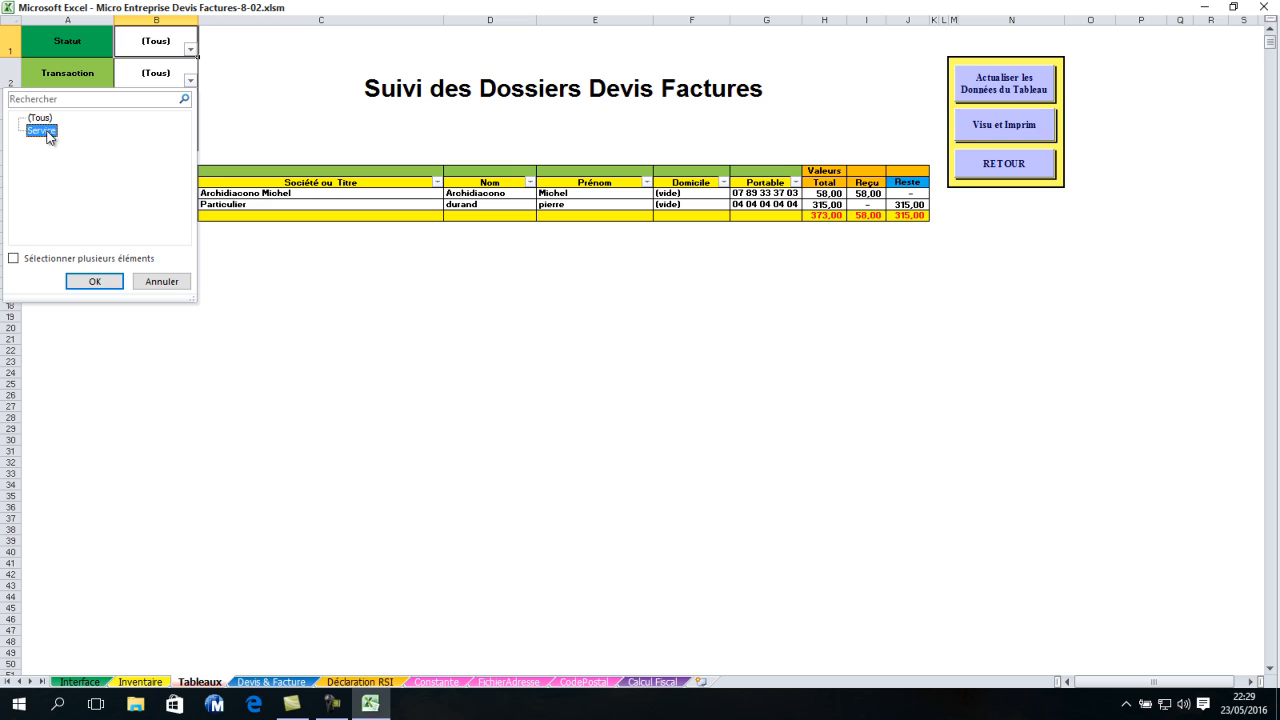
{"action": "left_click", "coordinate": [90, 282]}
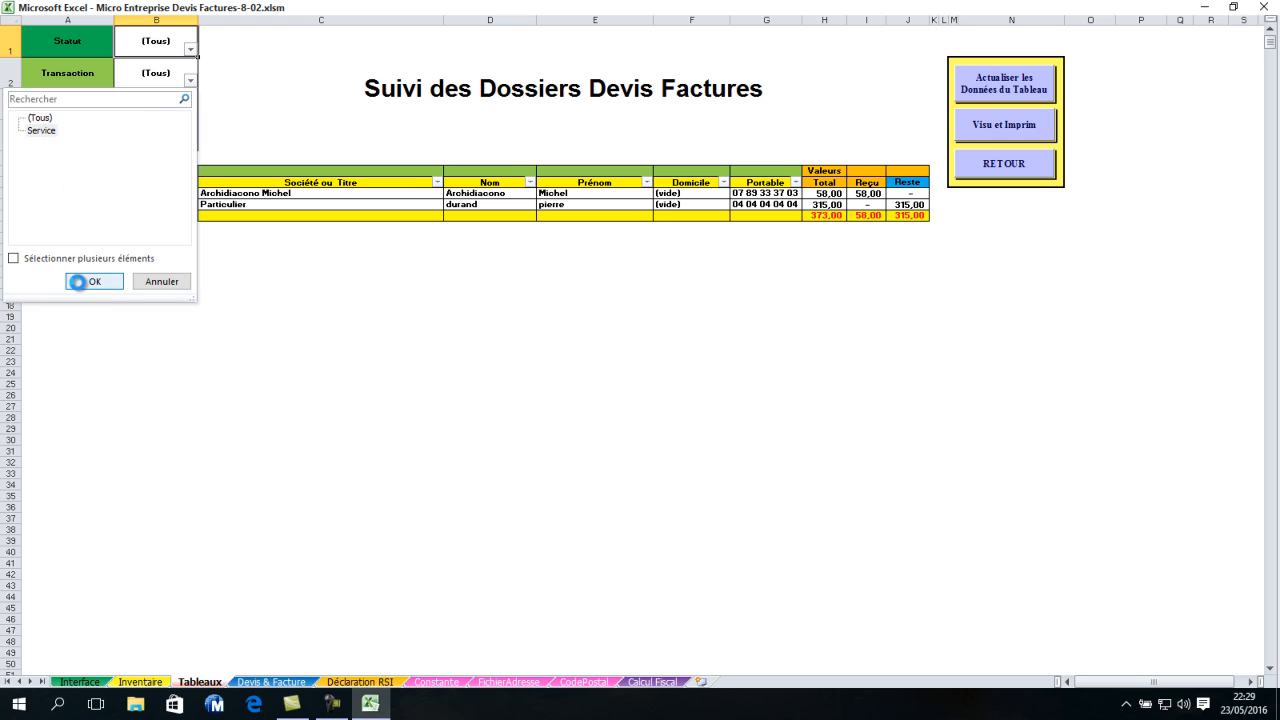
{"action": "left_click", "coordinate": [190, 80]}
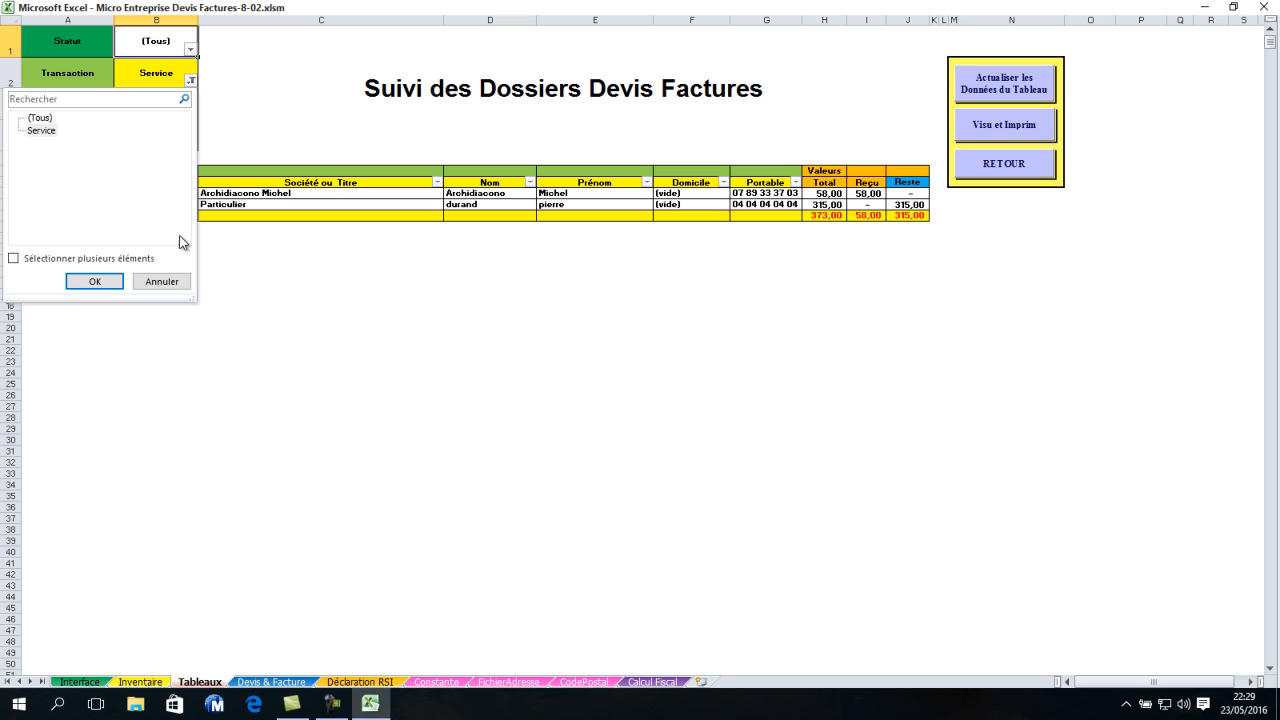
{"action": "left_click", "coordinate": [48, 120]}
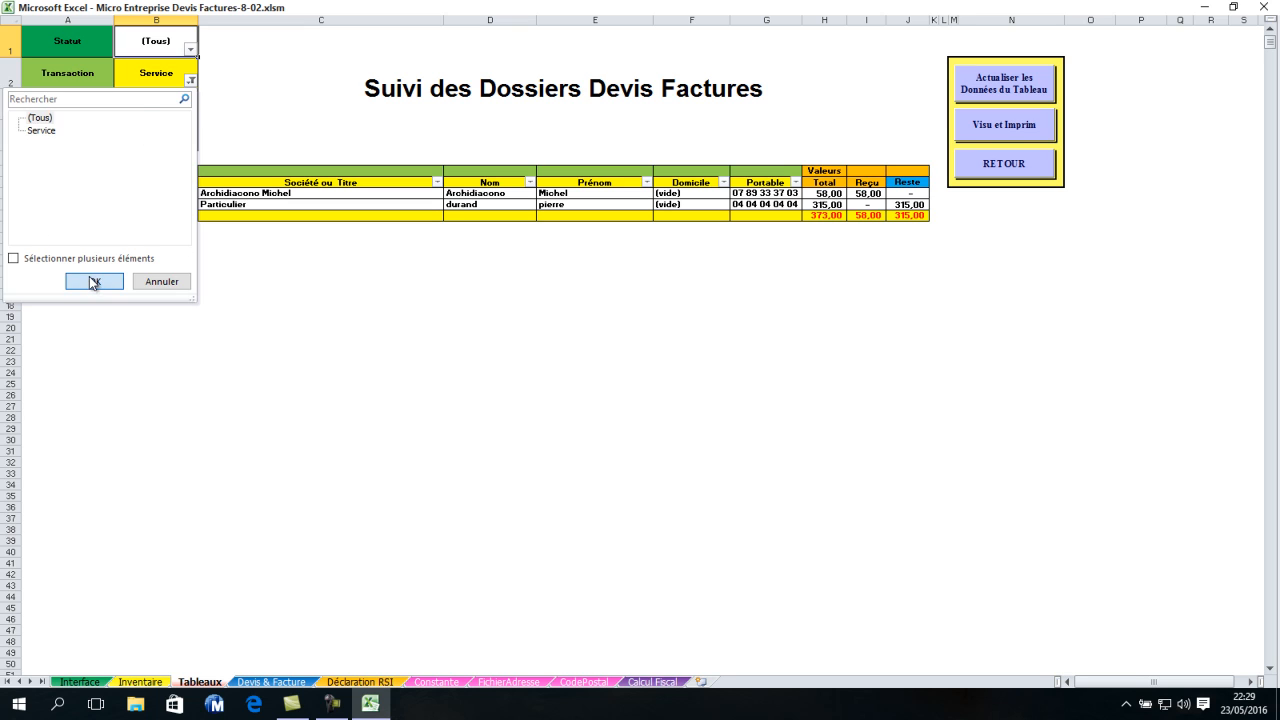
{"action": "left_click", "coordinate": [95, 281]}
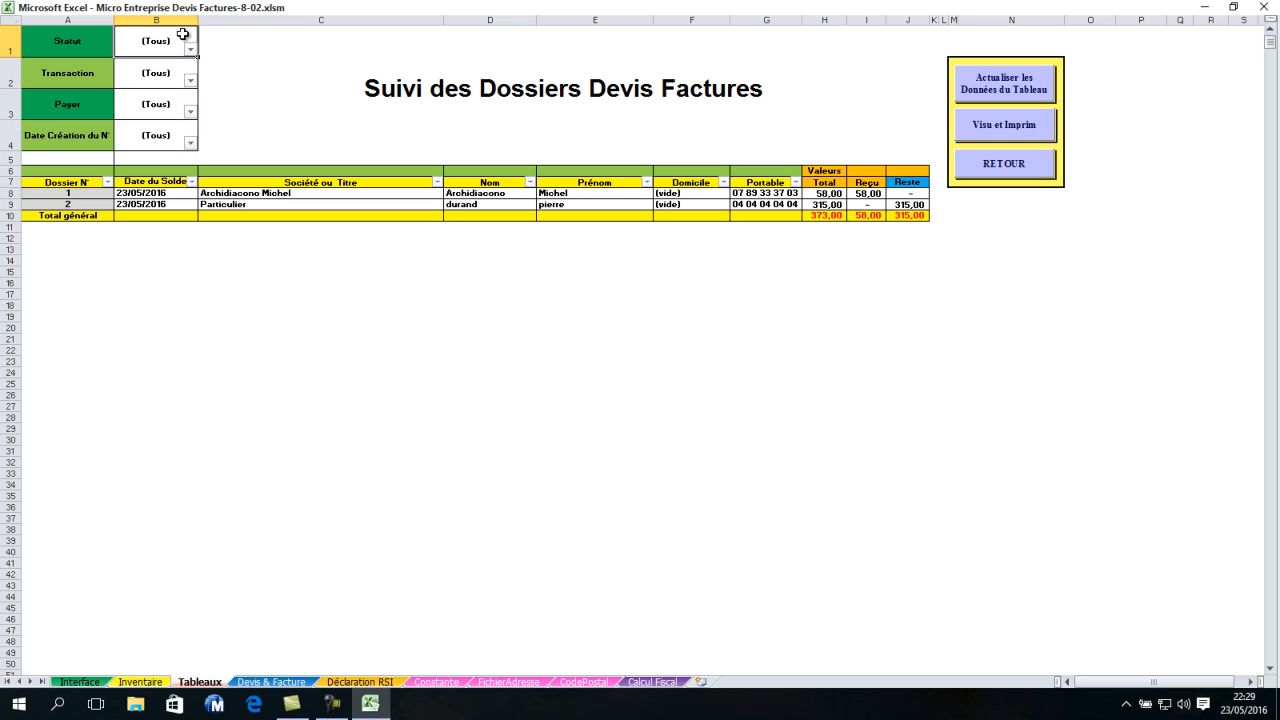
Try the Payer filter on Non and the Date Création du N° filter on 23/05/2016, restoring both to (Tous)
{"action": "left_click", "coordinate": [190, 112]}
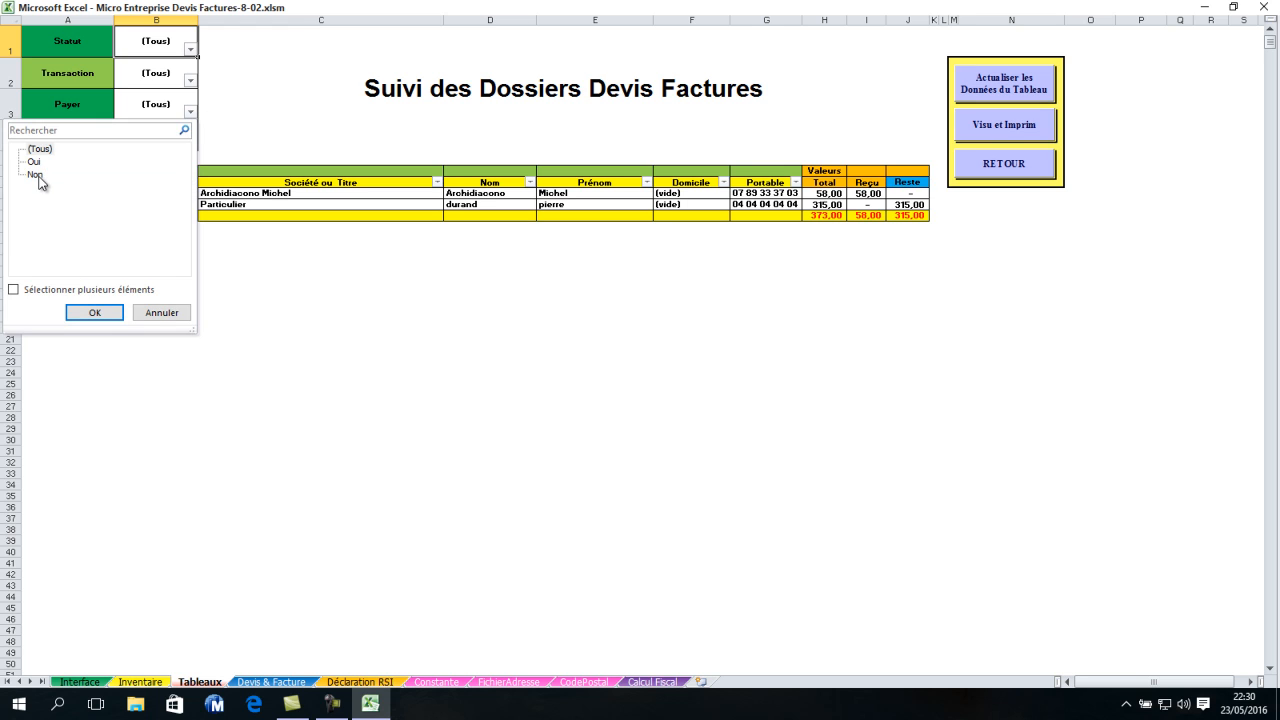
{"action": "left_click", "coordinate": [35, 174]}
{"action": "left_click", "coordinate": [95, 313]}
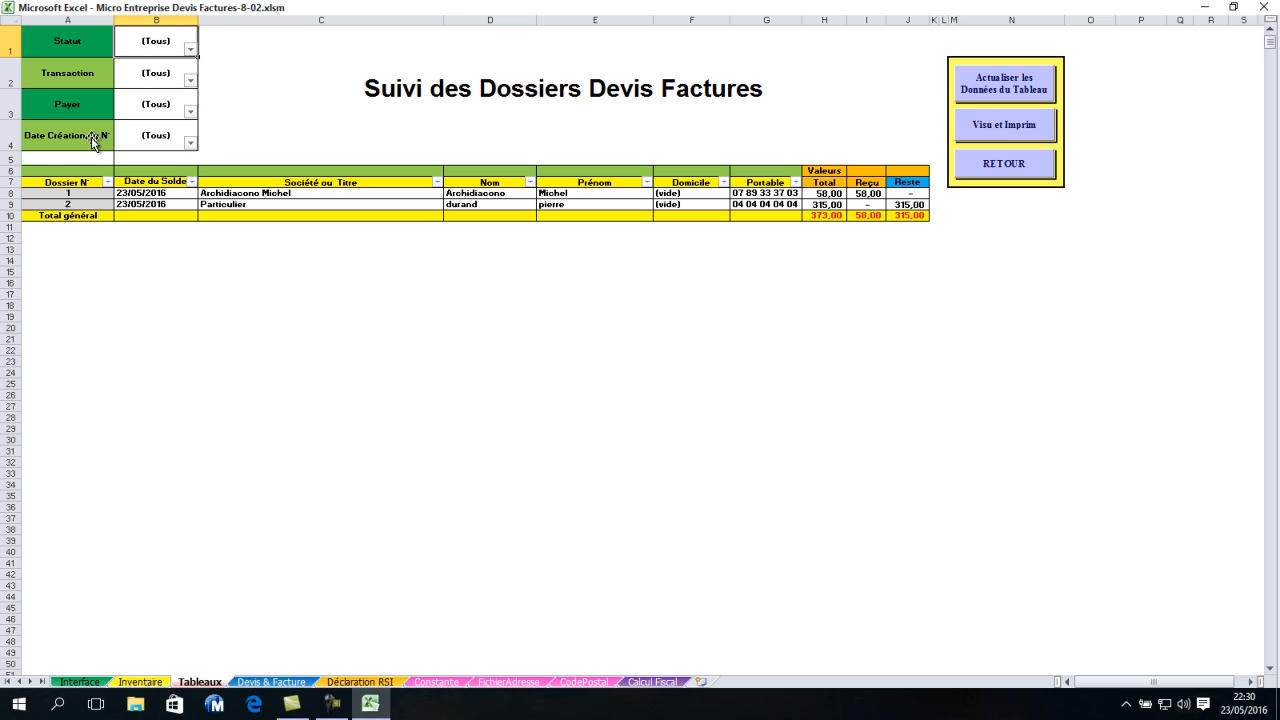
{"action": "left_click", "coordinate": [190, 143]}
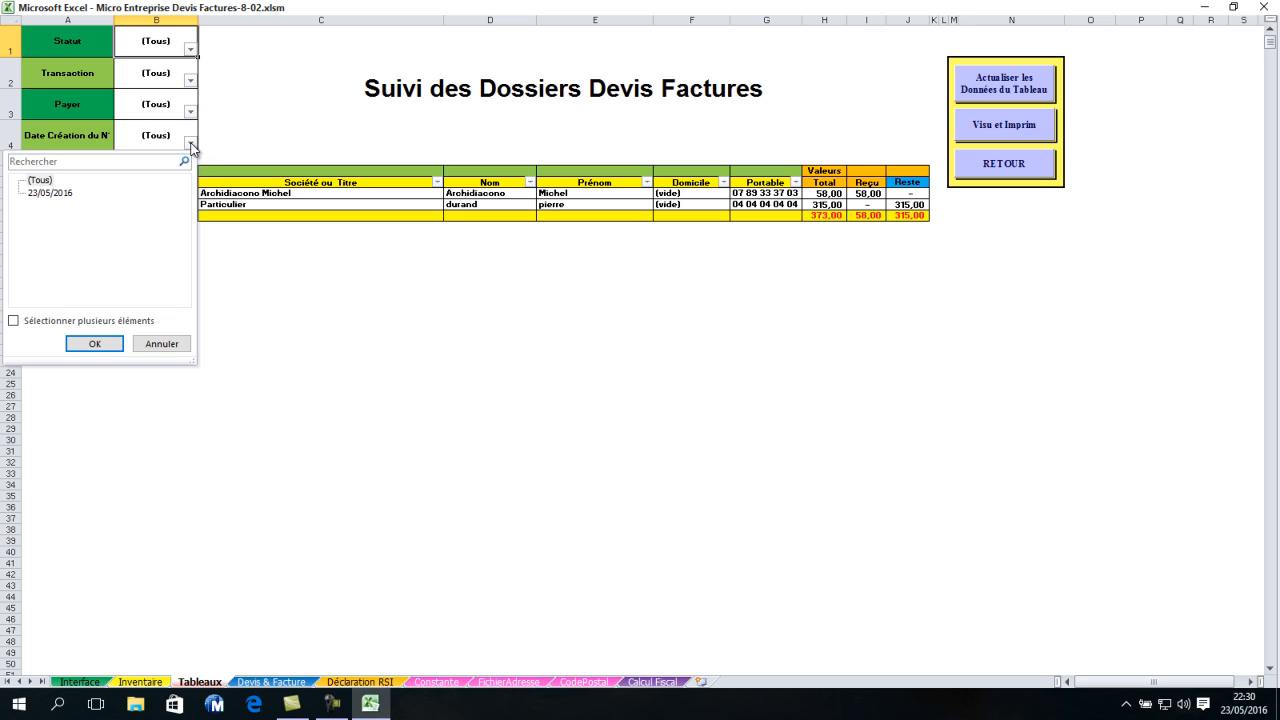
{"action": "left_click", "coordinate": [48, 194]}
{"action": "left_click", "coordinate": [94, 343]}
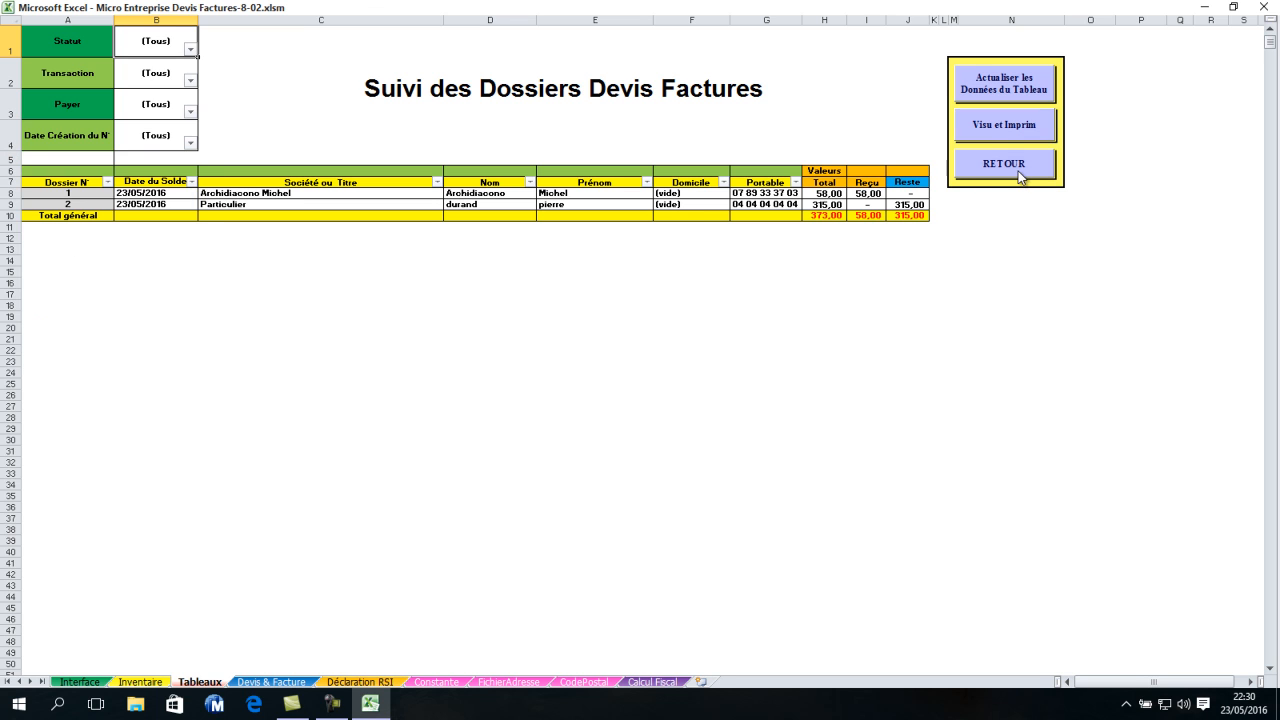
Return to the main interface and open the Inventaire sheet
{"action": "left_click", "coordinate": [1016, 168]}
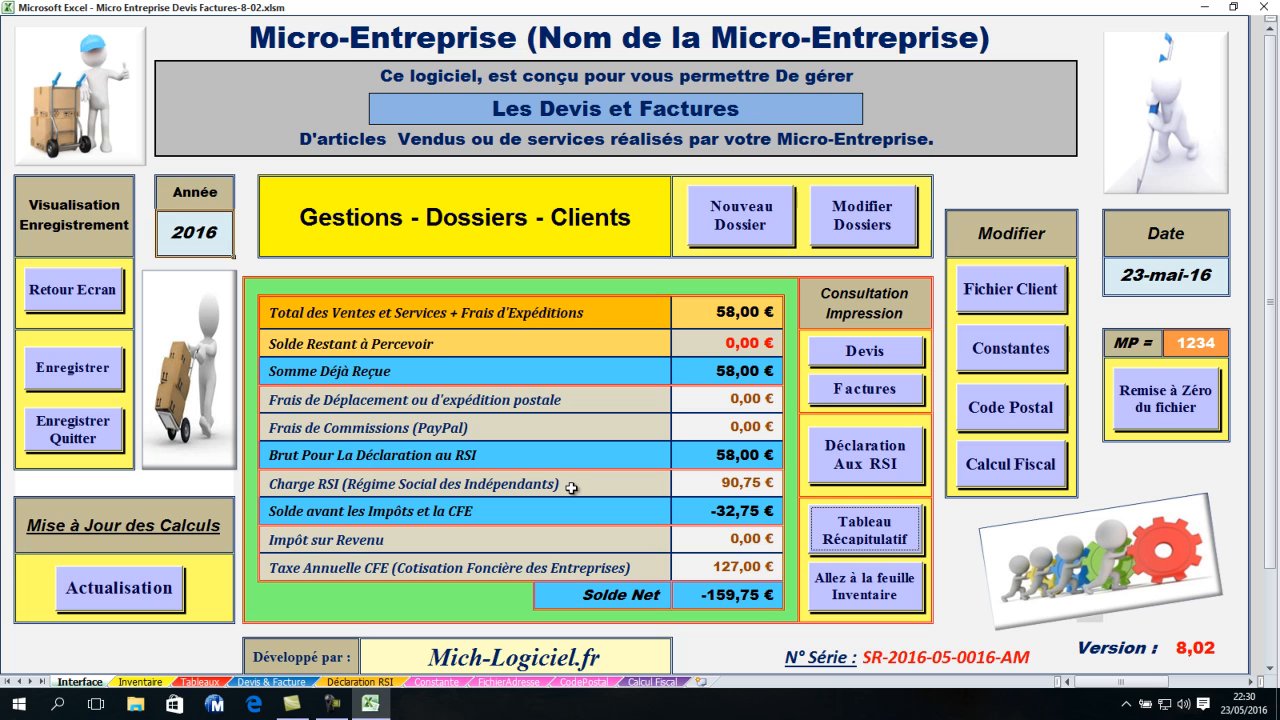
{"action": "left_click", "coordinate": [768, 192]}
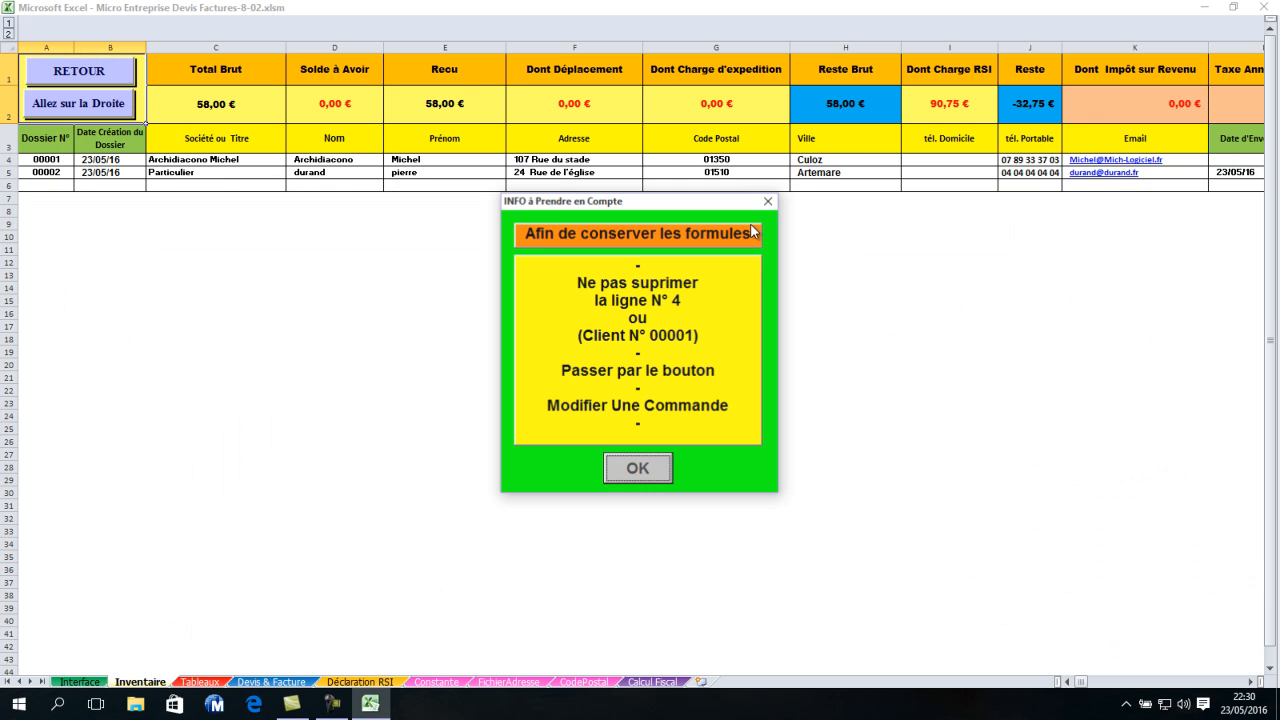
Start a new dossier and set its Transaction to Vente, PayPal to Oui and Statut to Facture Soldée
{"action": "left_click", "coordinate": [627, 460]}
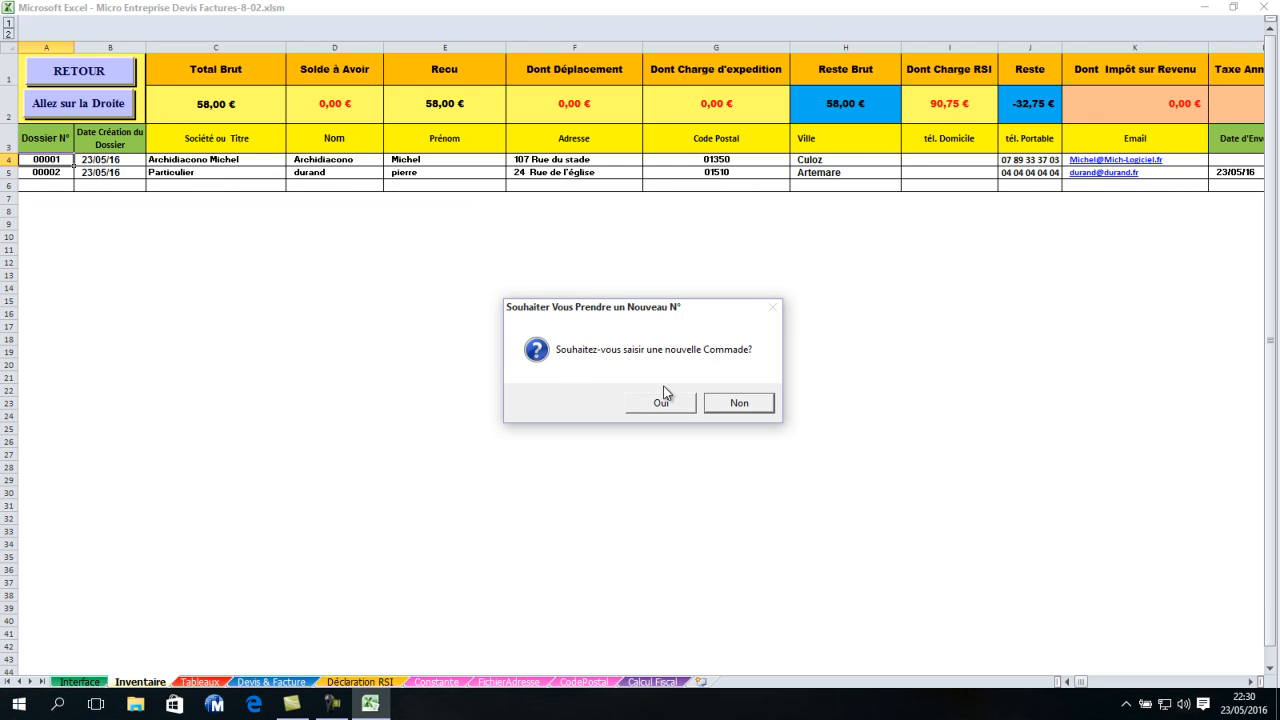
{"action": "left_click", "coordinate": [663, 401]}
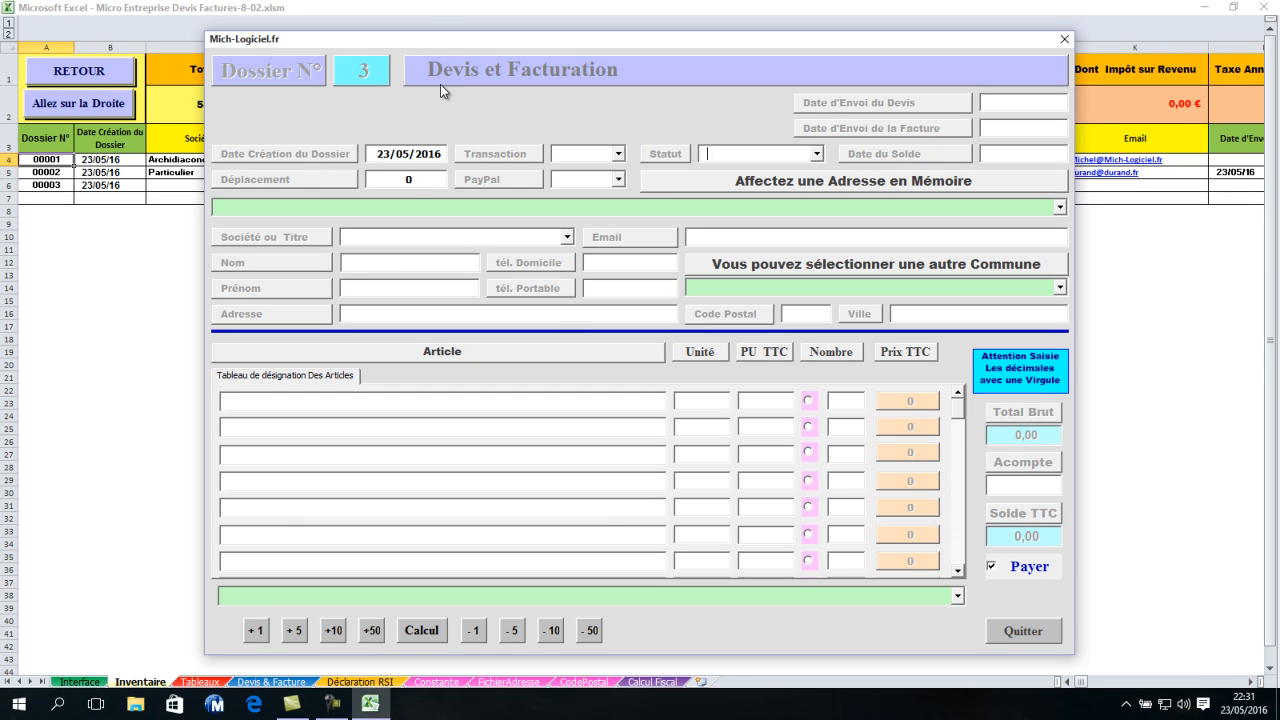
{"action": "left_click", "coordinate": [620, 155]}
{"action": "left_click", "coordinate": [594, 172]}
{"action": "left_click", "coordinate": [619, 180]}
{"action": "left_click", "coordinate": [590, 195]}
{"action": "left_click", "coordinate": [816, 153]}
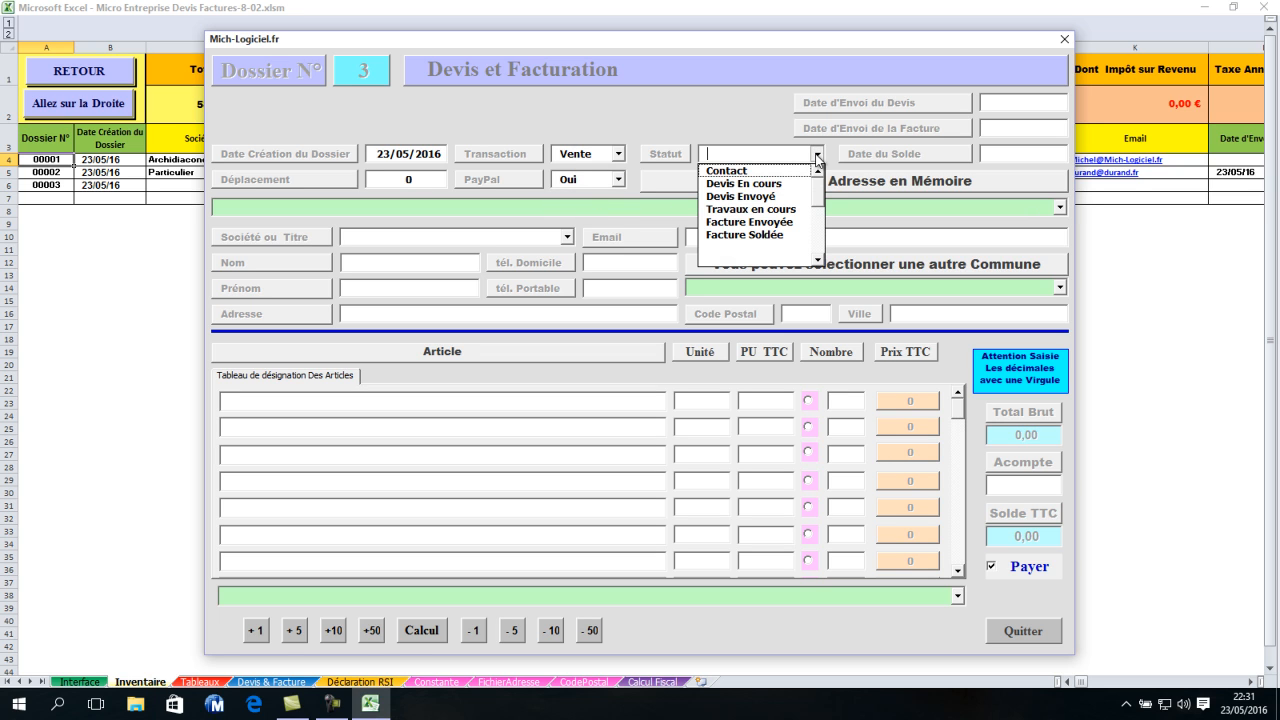
{"action": "left_click", "coordinate": [785, 236]}
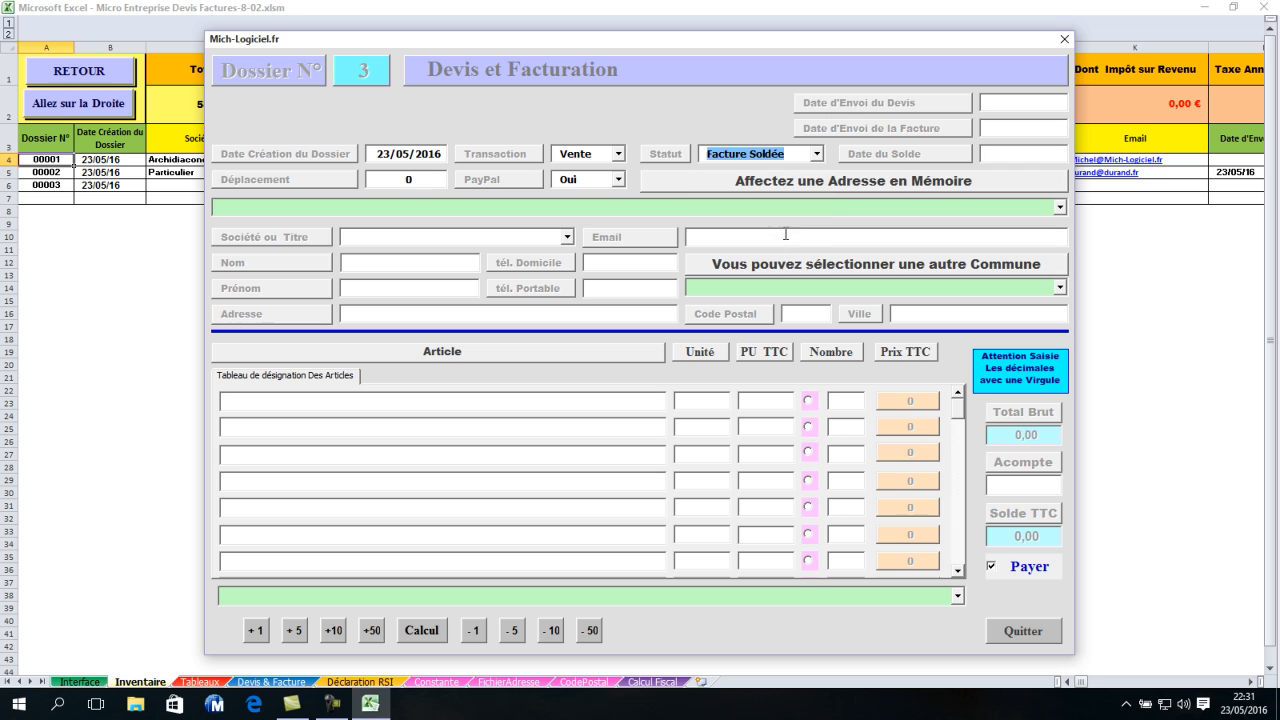
Set the Date du Solde to 23/05/2016 and assign the stored address of the Particulier client in Artemare
{"action": "left_click", "coordinate": [986, 155]}
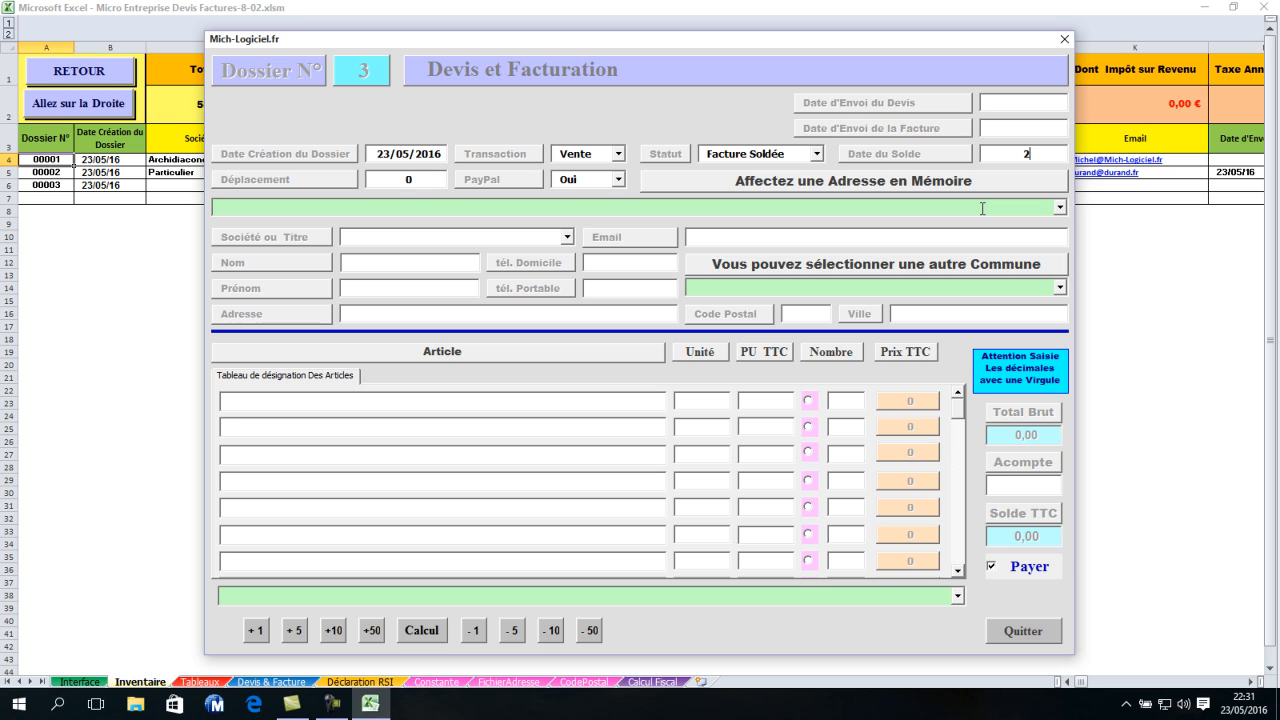
{"action": "left_click", "coordinate": [1030, 130]}
{"action": "left_click", "coordinate": [1059, 207]}
{"action": "left_click", "coordinate": [607, 253]}
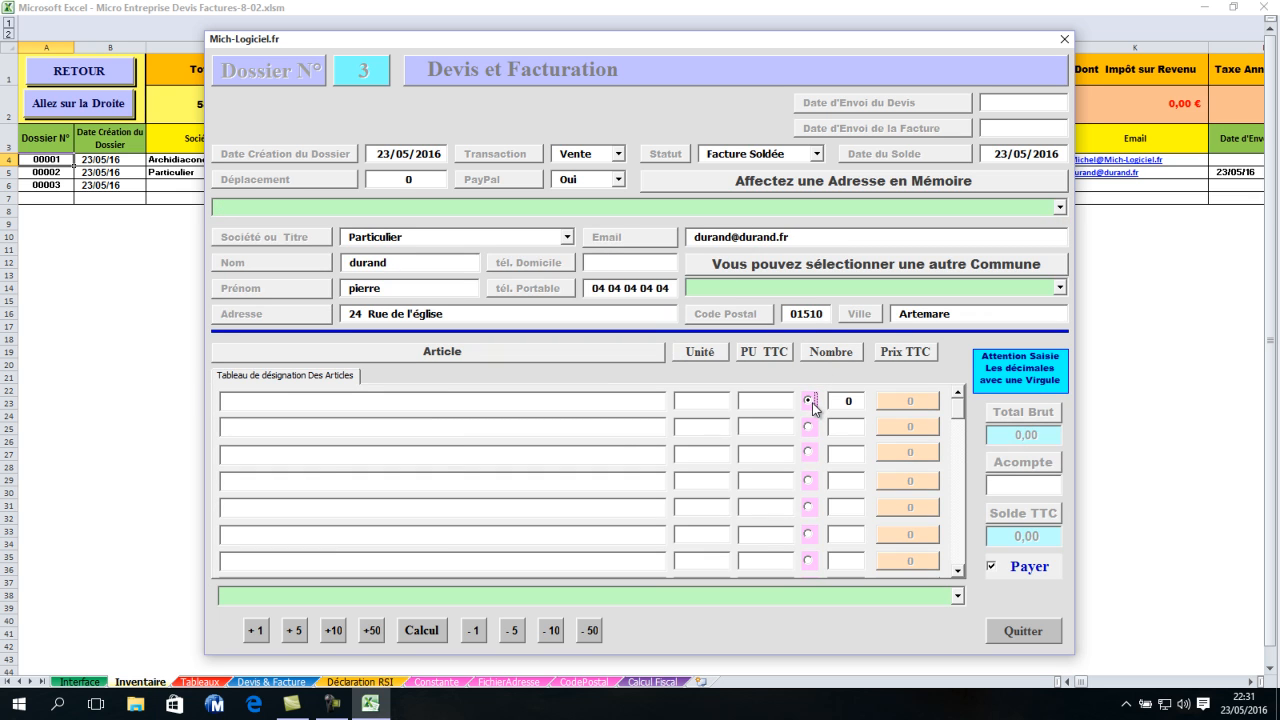
Add the articles Loto-11-02 and 5000 GrilLoto to the first two article lines of the new dossier
{"action": "left_click", "coordinate": [958, 597]}
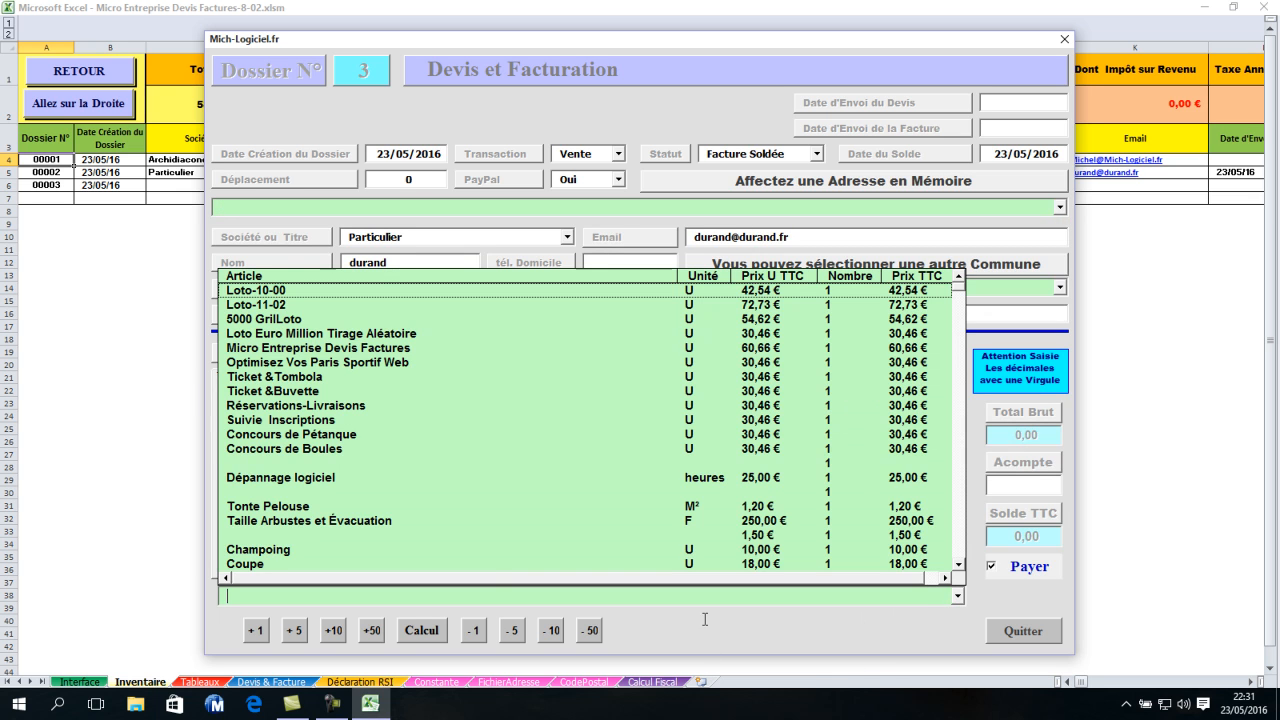
{"action": "left_click", "coordinate": [662, 304]}
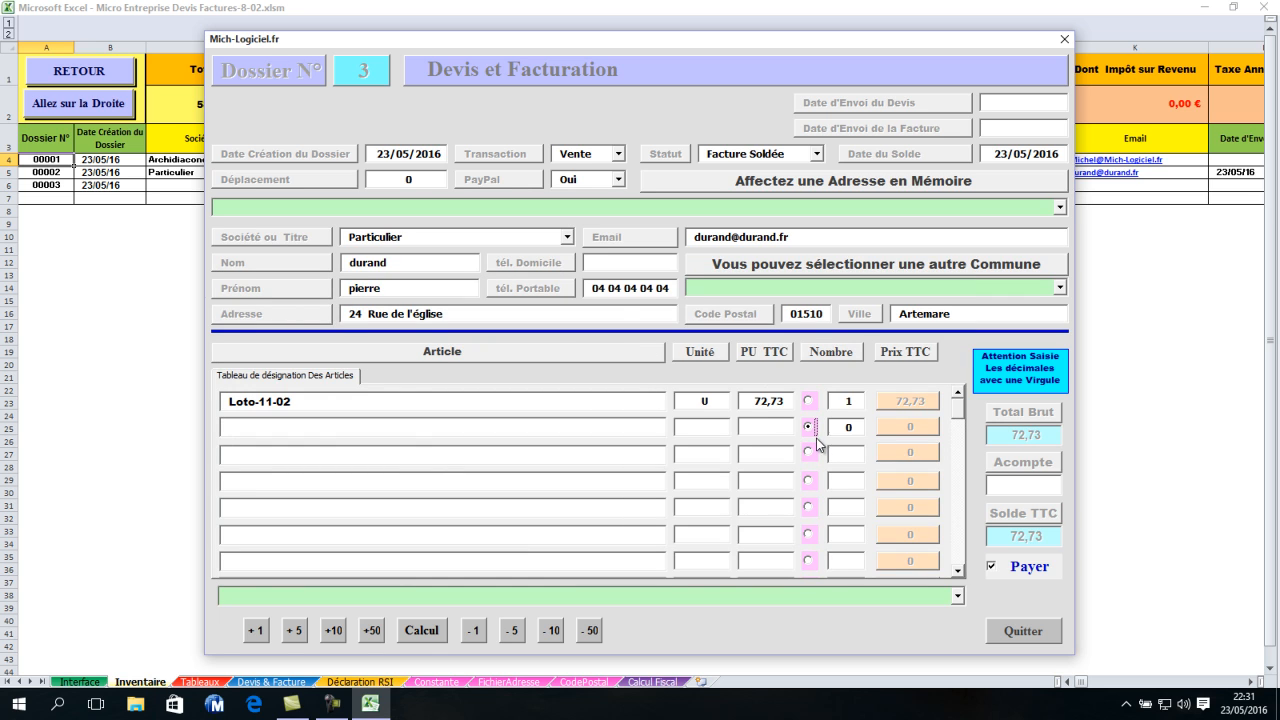
{"action": "left_click", "coordinate": [957, 598]}
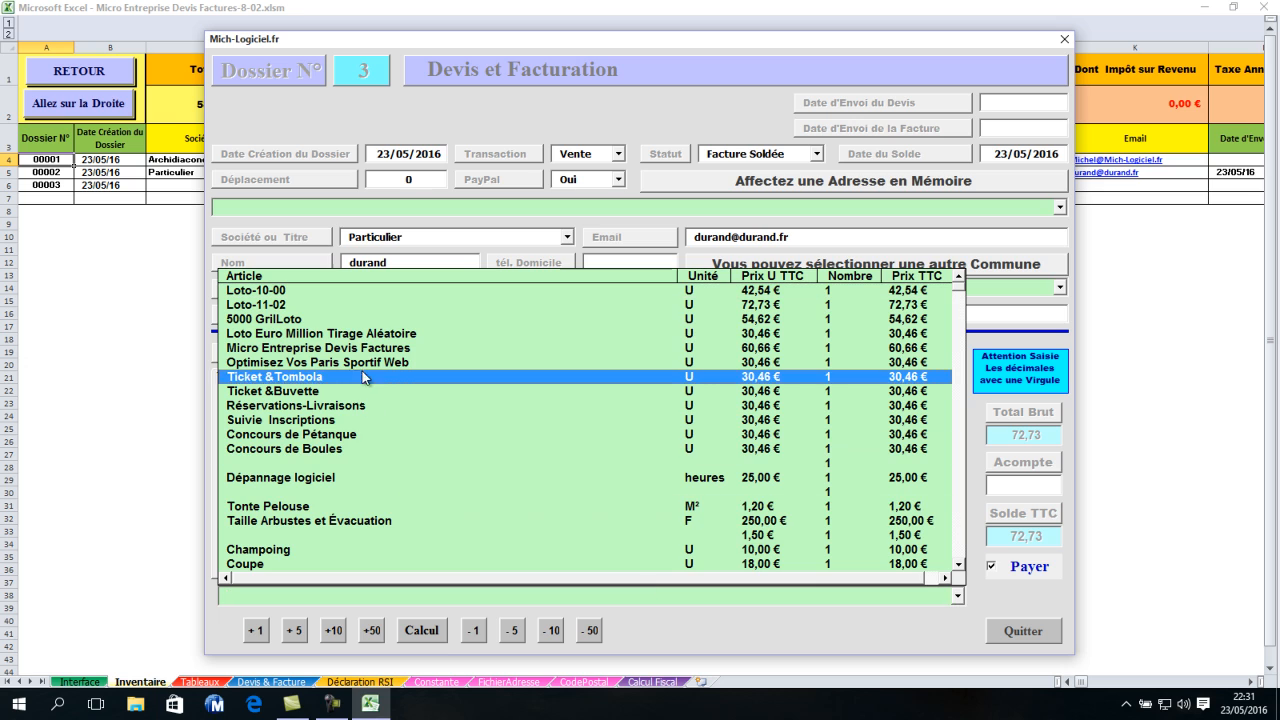
{"action": "left_click", "coordinate": [340, 330]}
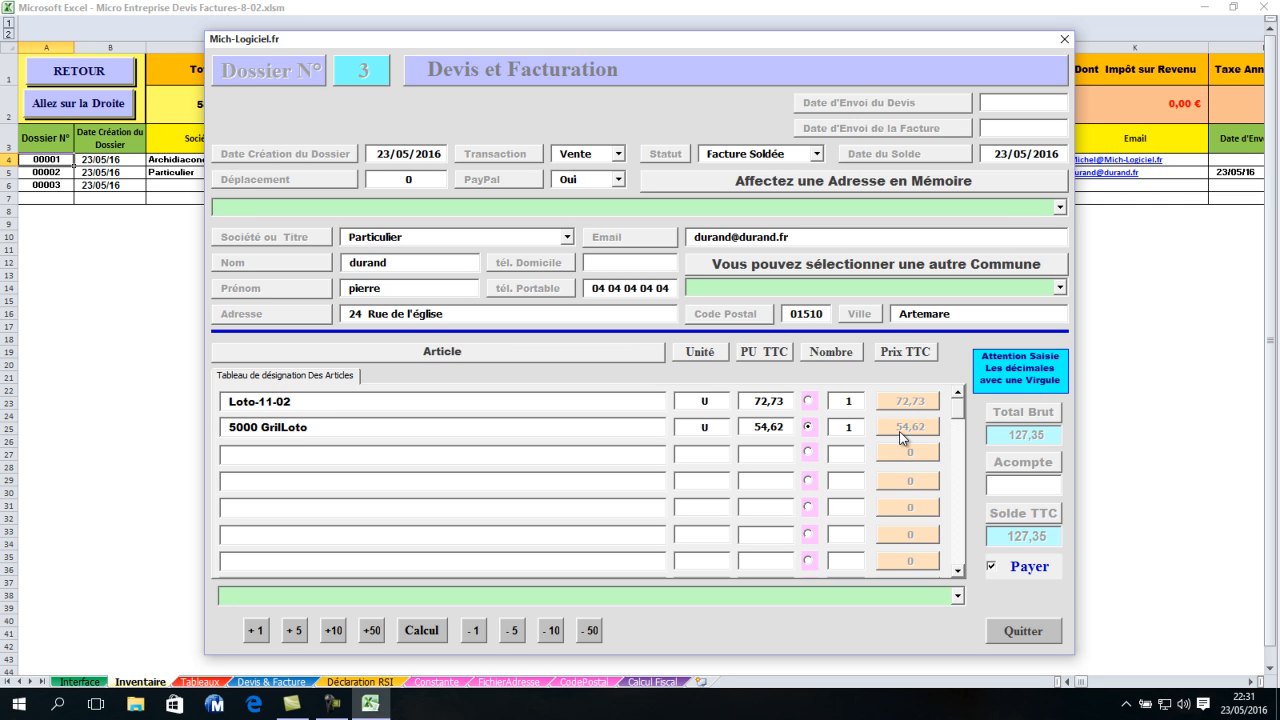
Enter an Acompte of 127.35 for the new dossier and quit the form
{"action": "left_click", "coordinate": [1014, 486]}
{"action": "type", "text": "127.35"}
{"action": "left_click", "coordinate": [1016, 632]}
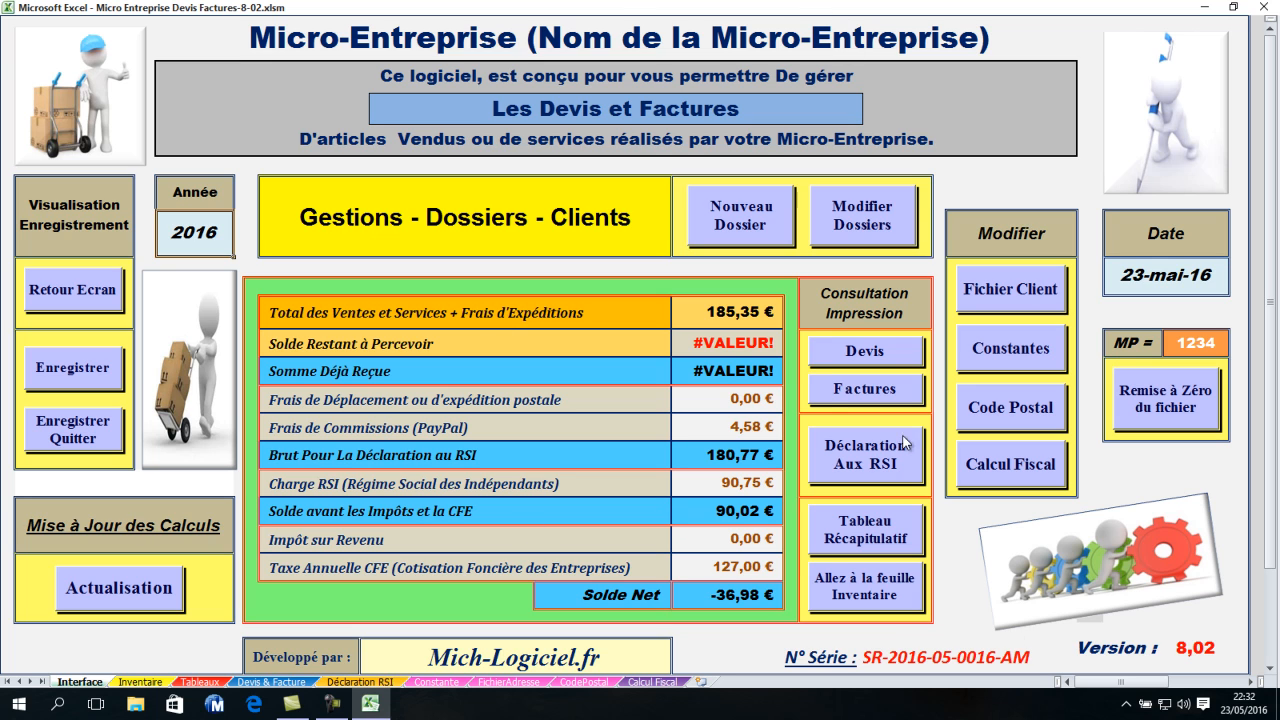
Change dossier 3's Acompte to 127,35, save and quit the form, and refresh the calculations on the main interface
{"action": "left_click", "coordinate": [884, 218]}
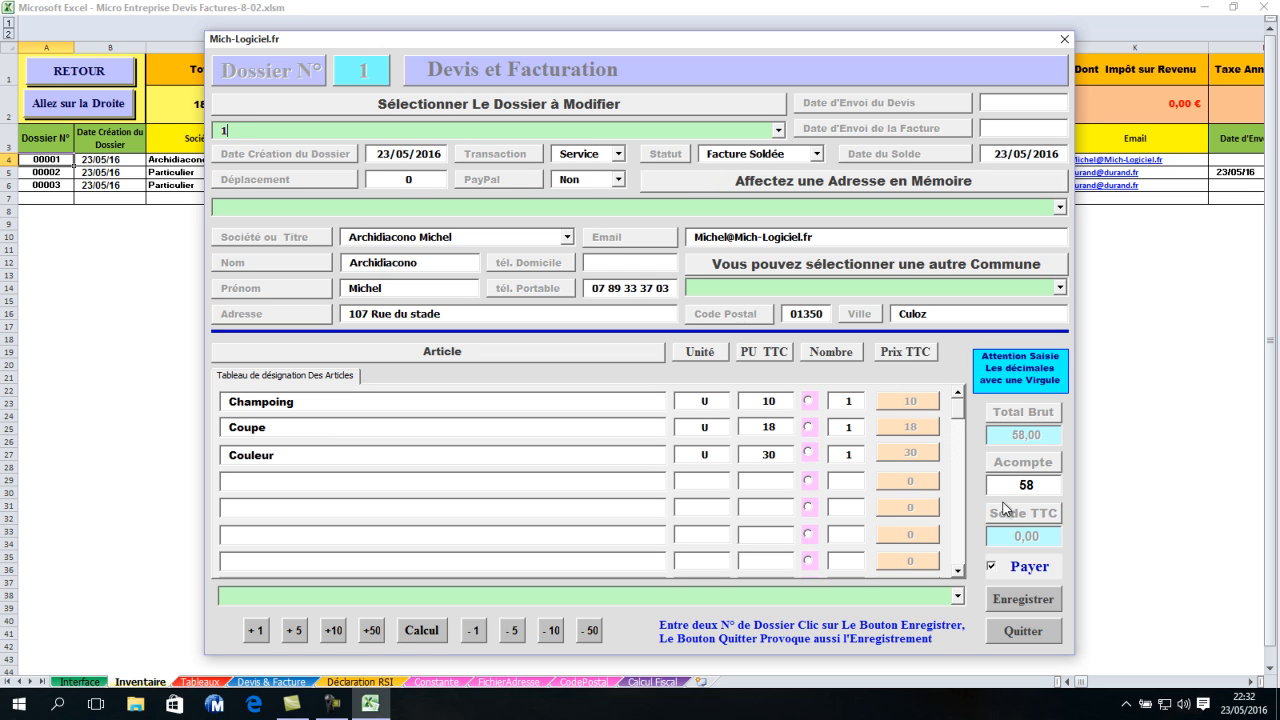
{"action": "left_click", "coordinate": [779, 130]}
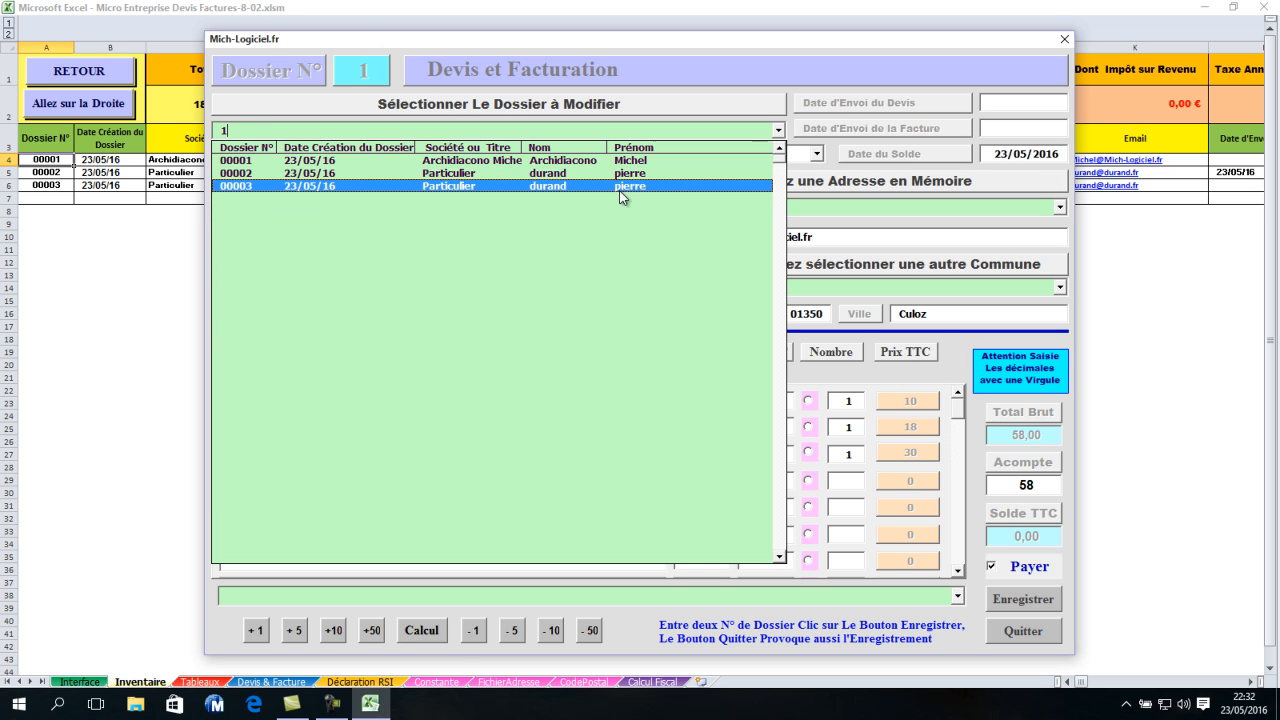
{"action": "left_click", "coordinate": [623, 190]}
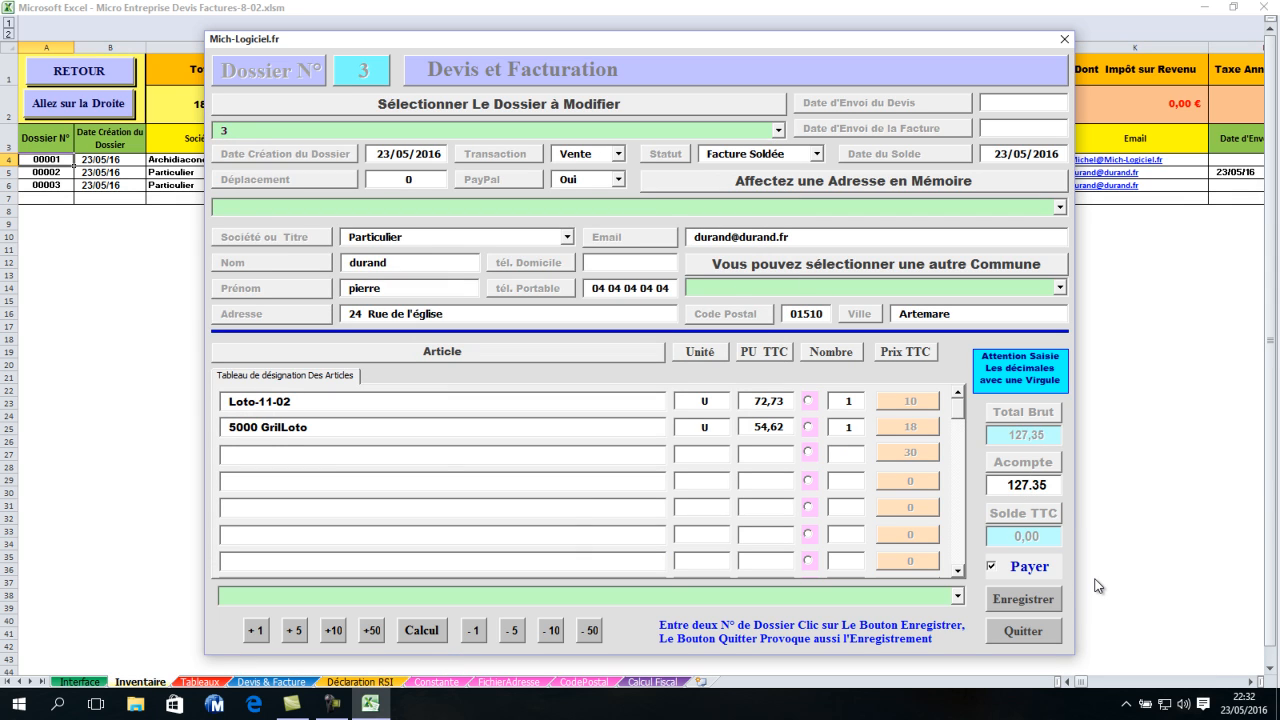
{"action": "type", "text": ","}
{"action": "left_click", "coordinate": [1016, 600]}
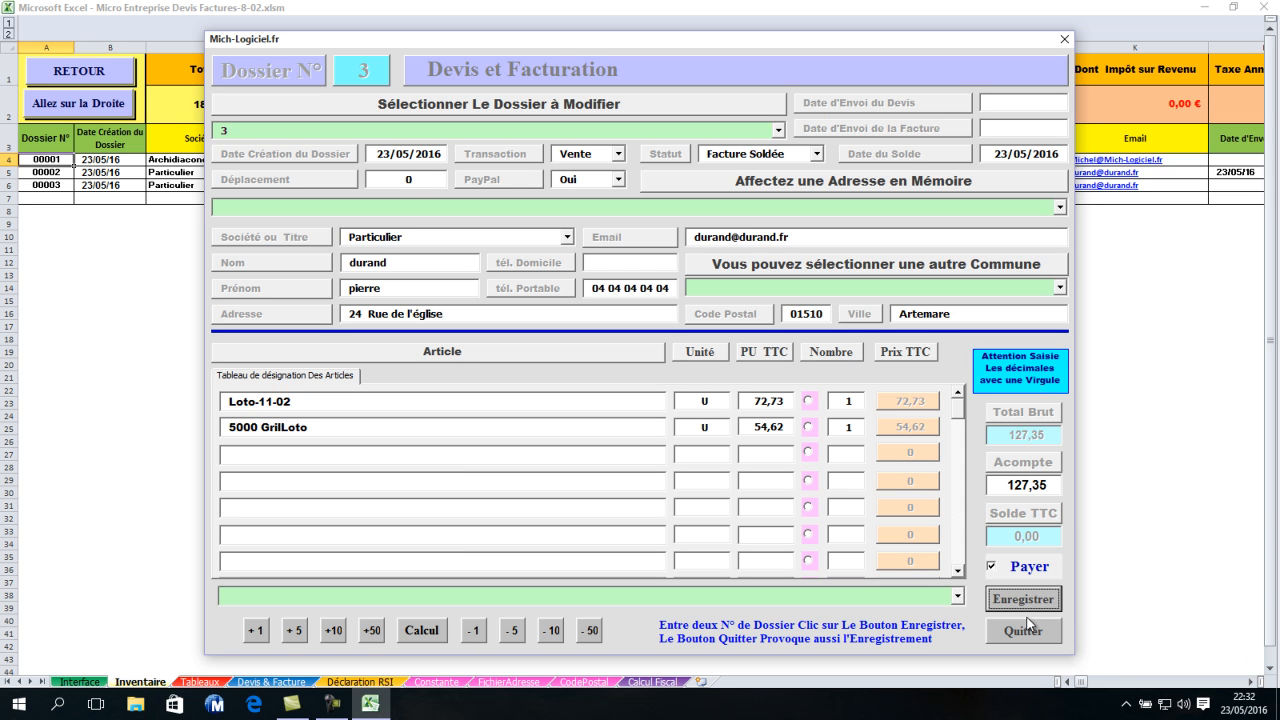
{"action": "left_click", "coordinate": [1031, 633]}
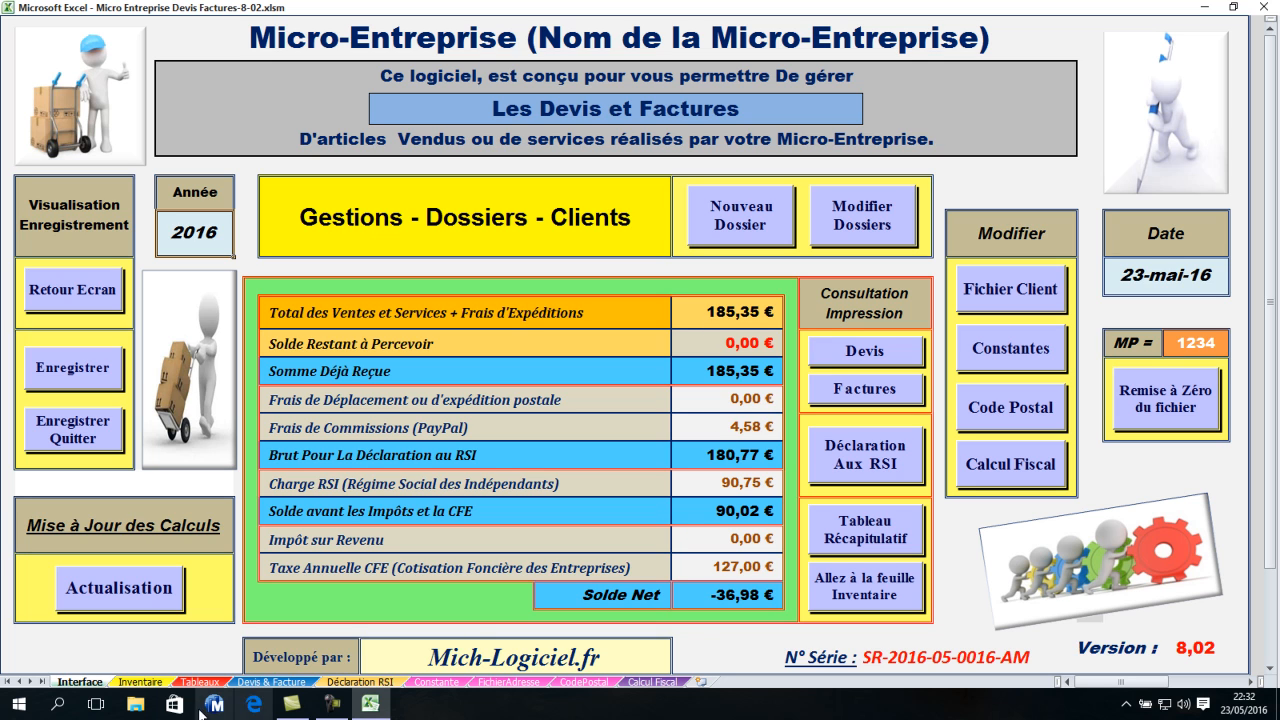
{"action": "left_click", "coordinate": [158, 598]}
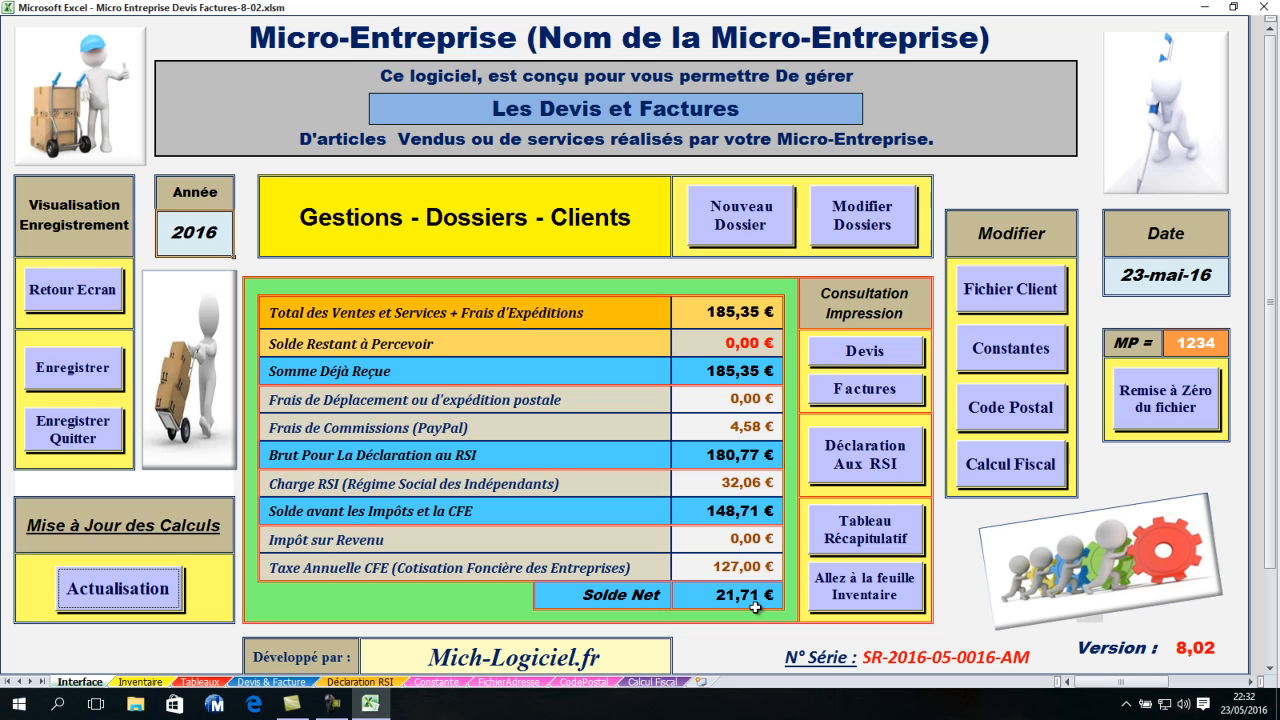
Open the summary table and filter its Transaction on Vente
{"action": "left_click", "coordinate": [899, 538]}
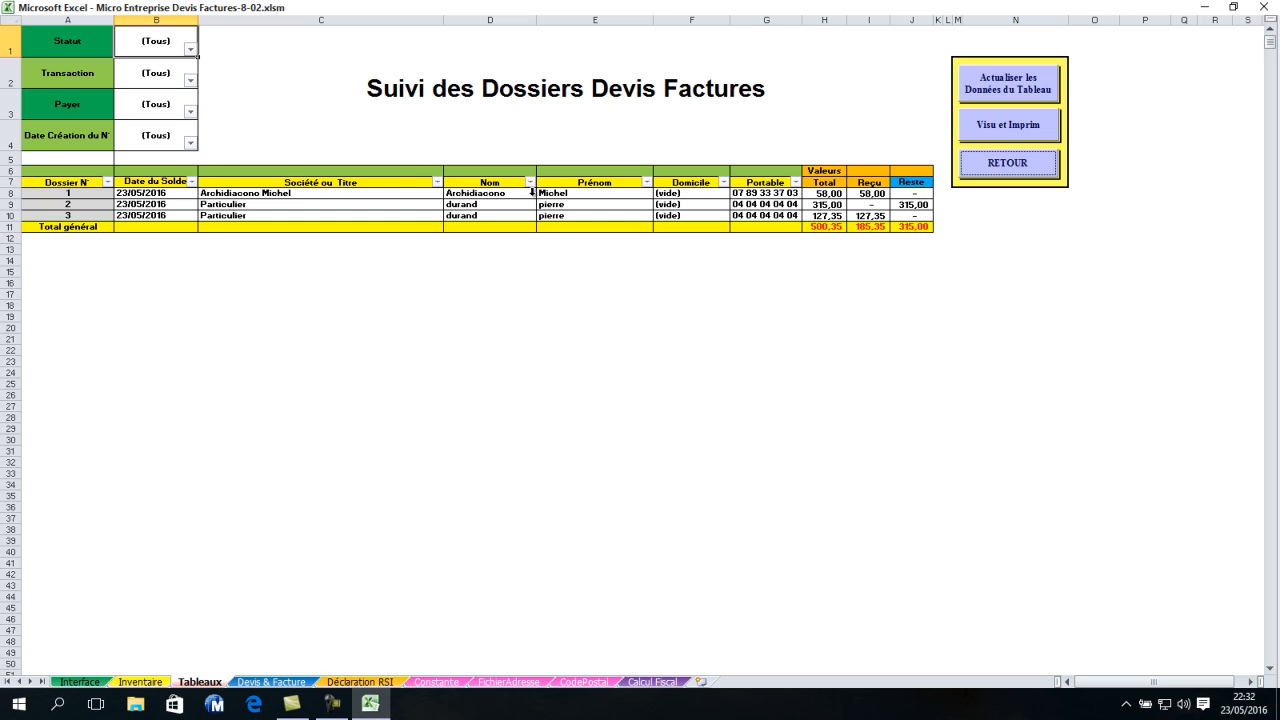
{"action": "left_click", "coordinate": [189, 80]}
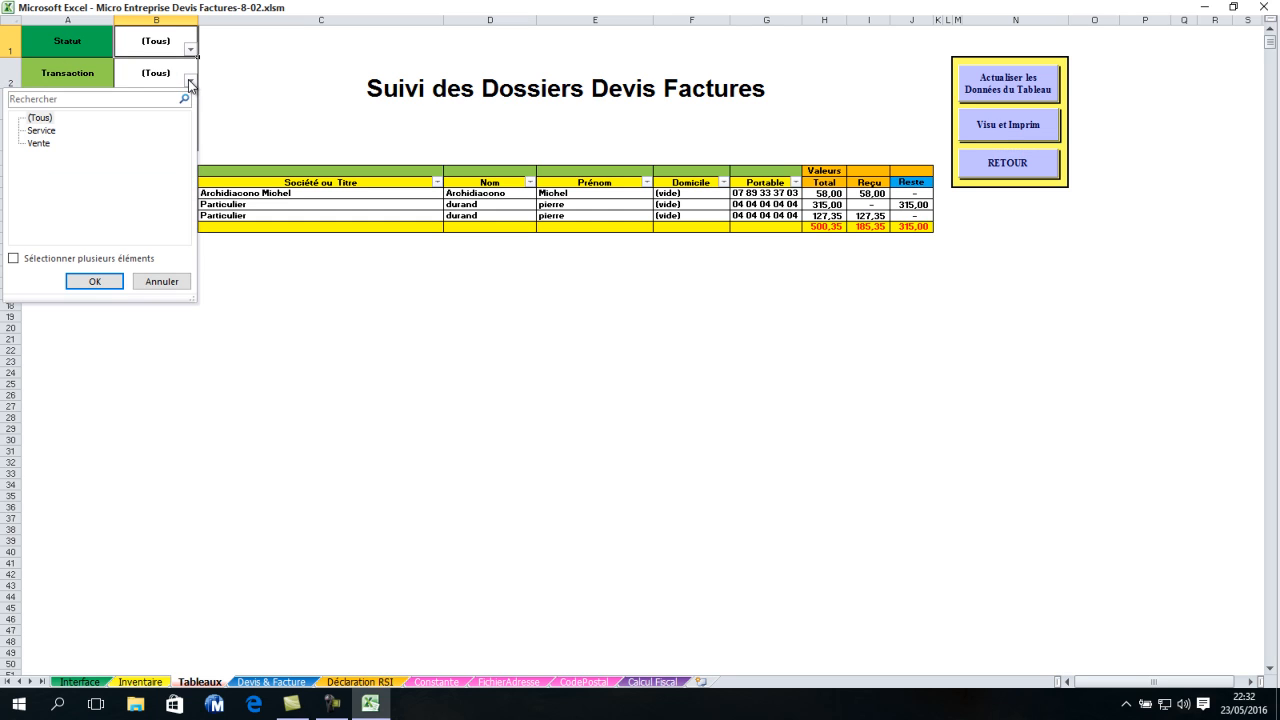
{"action": "left_click", "coordinate": [40, 144]}
{"action": "left_click", "coordinate": [95, 281]}
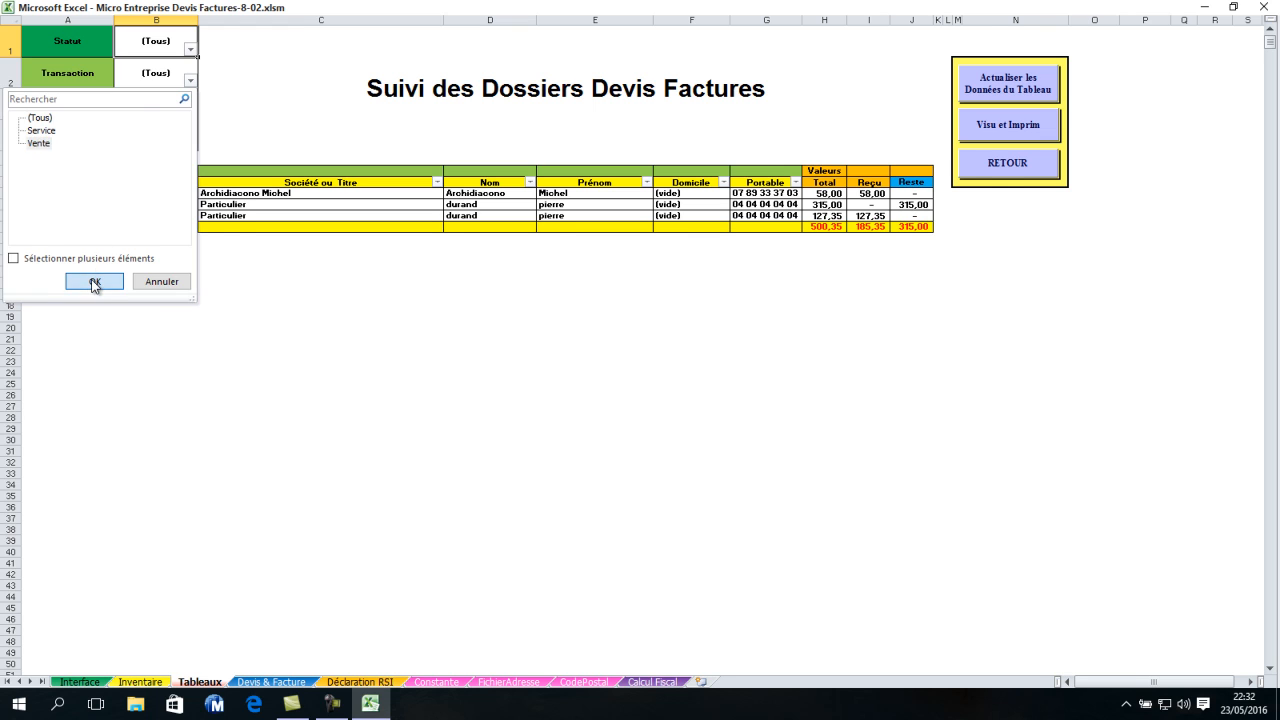
Switch the Transaction filter to Service, and restore it to (Tous)
{"action": "left_click", "coordinate": [191, 80]}
{"action": "left_click", "coordinate": [43, 132]}
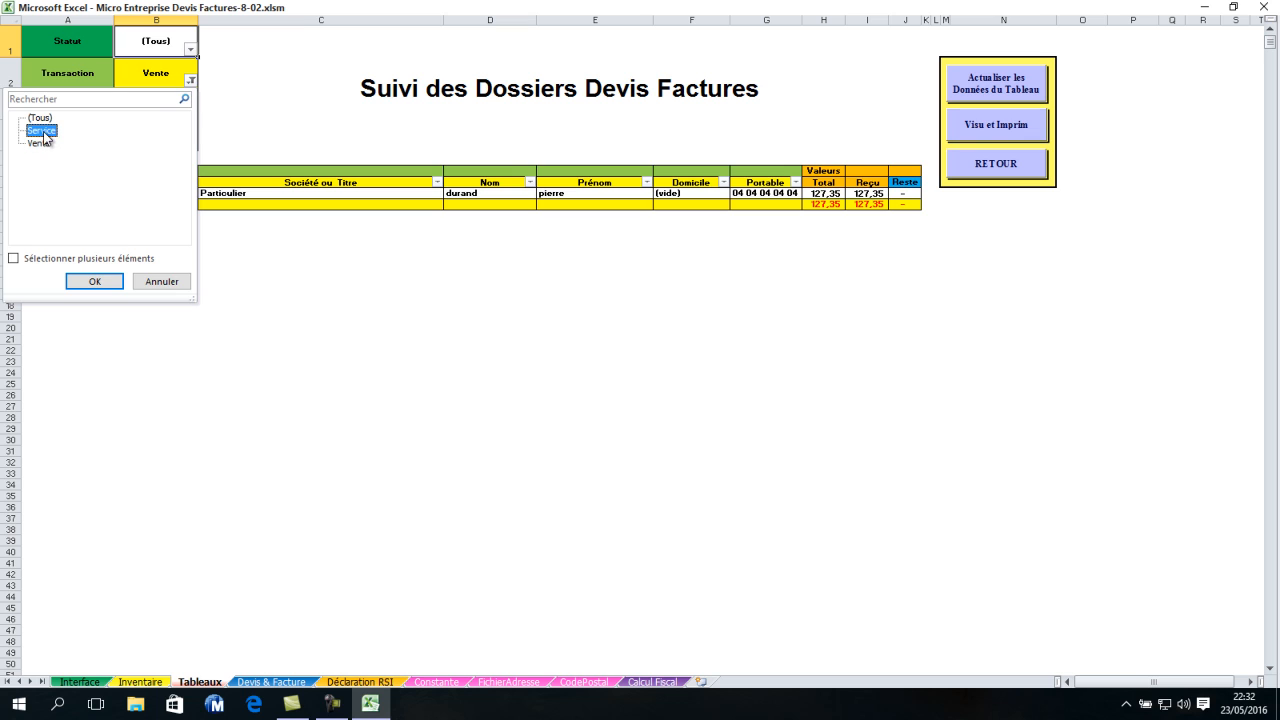
{"action": "left_click", "coordinate": [82, 283]}
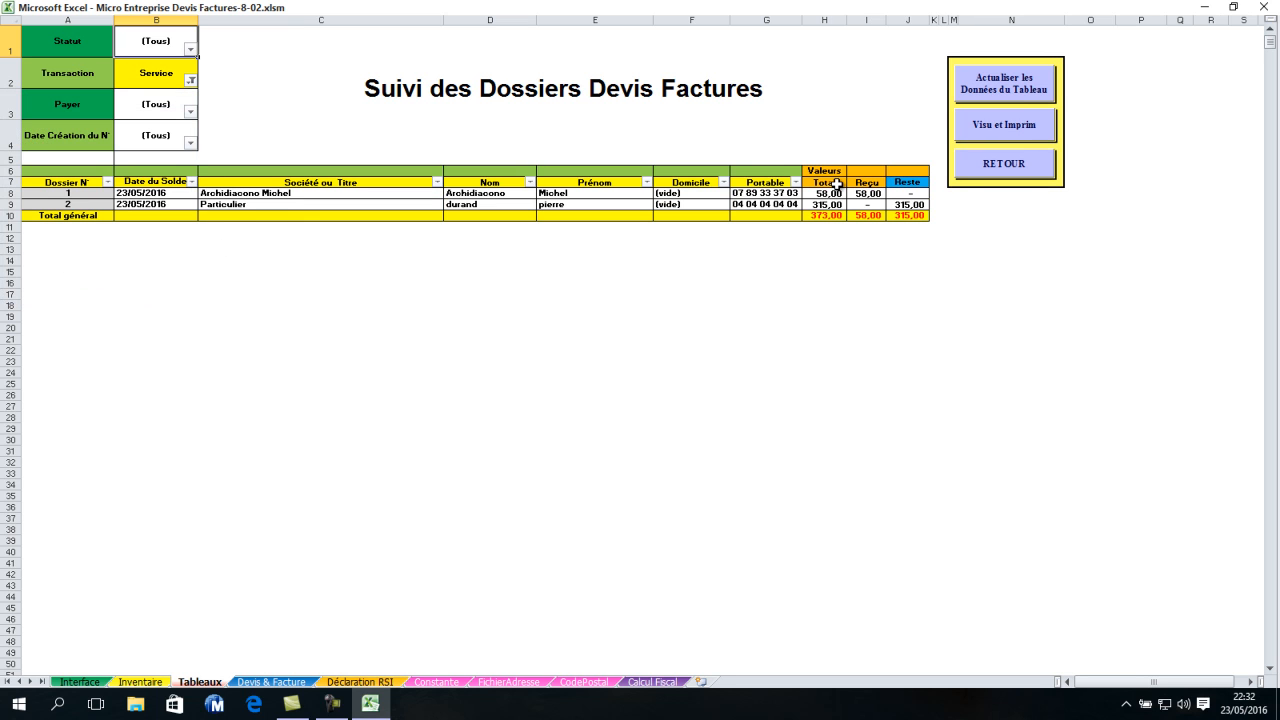
{"action": "left_click", "coordinate": [190, 81]}
{"action": "left_click", "coordinate": [40, 118]}
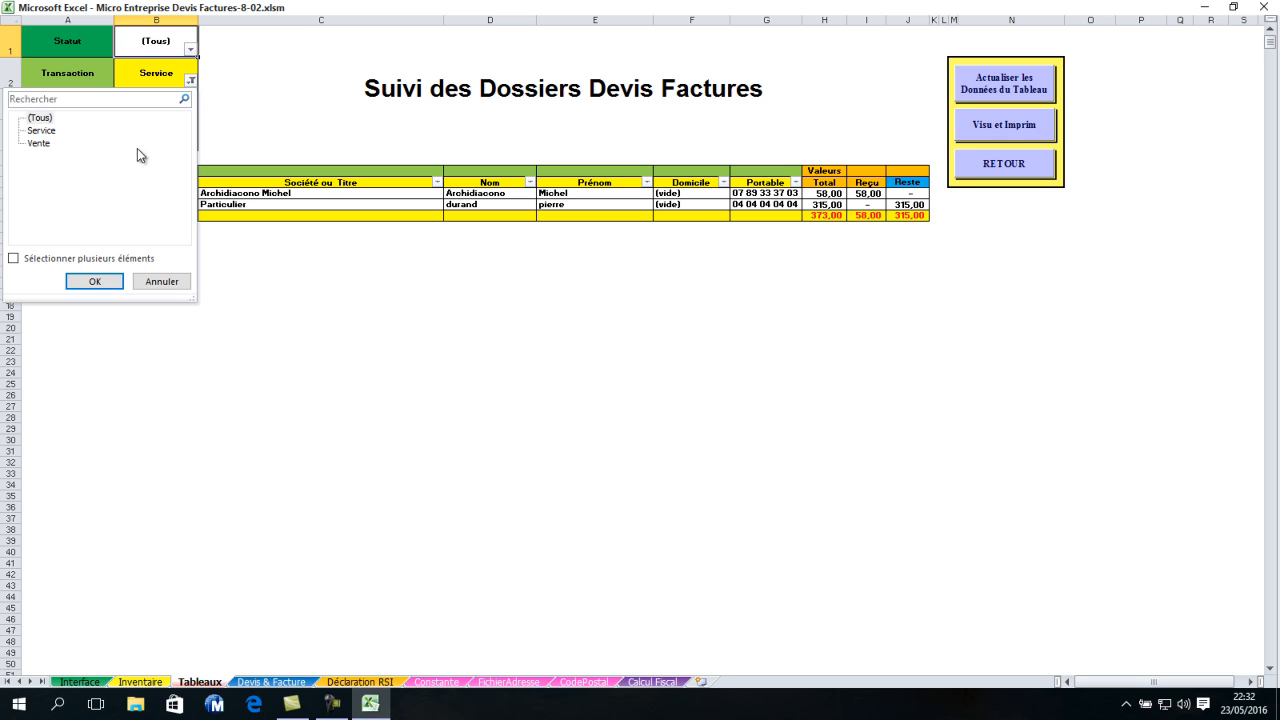
{"action": "left_click", "coordinate": [72, 283]}
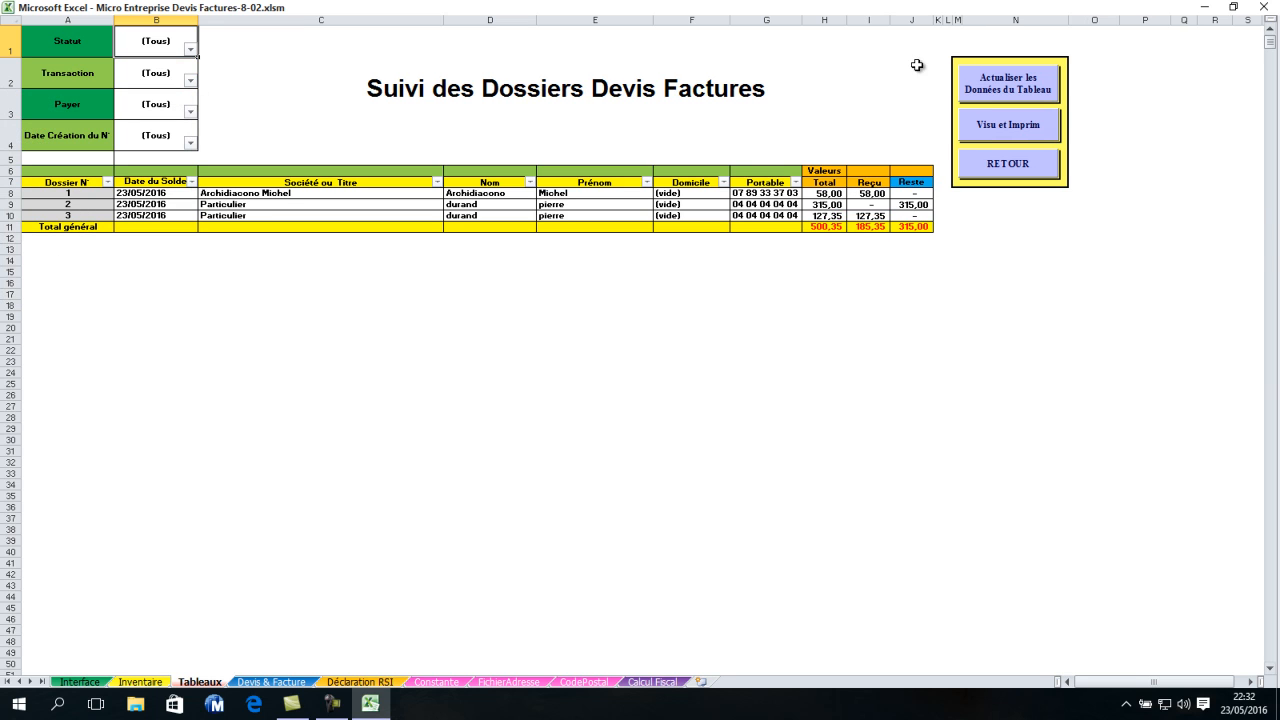
Preview the unfiltered follow-up table for printing, close the preview and return to the main interface
{"action": "left_click", "coordinate": [1013, 125]}
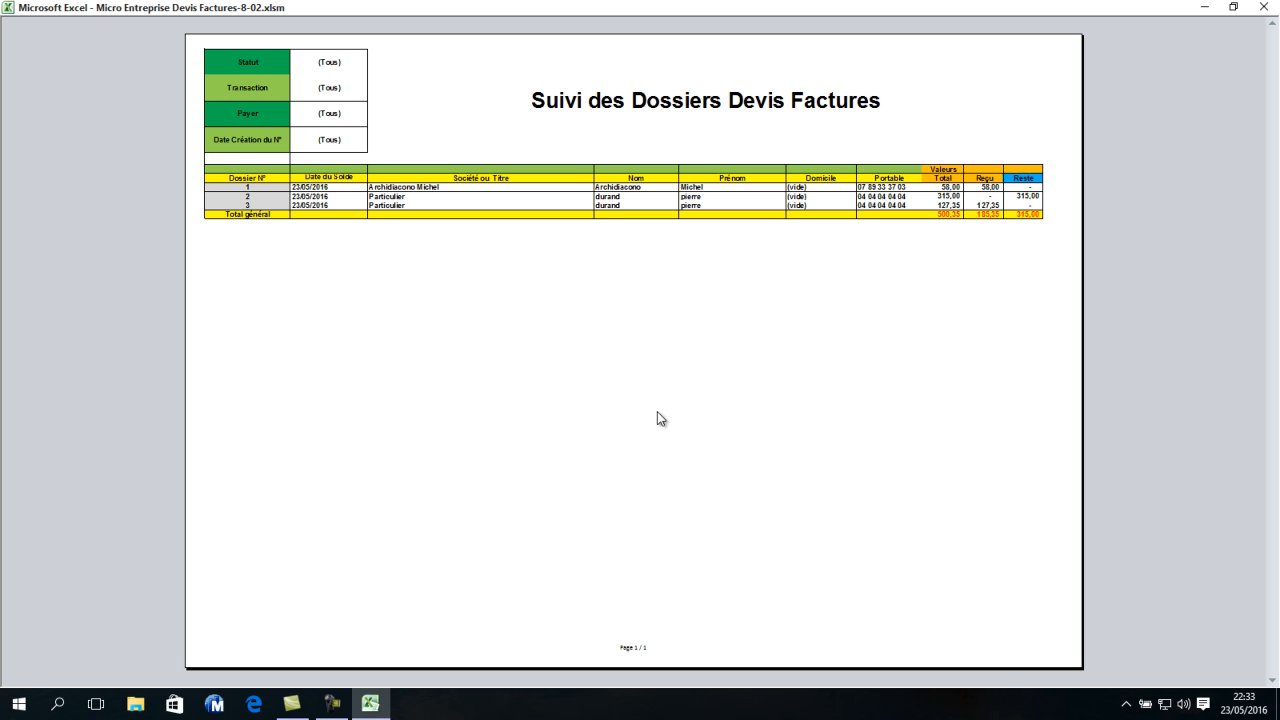
{"action": "key", "text": "Escape"}
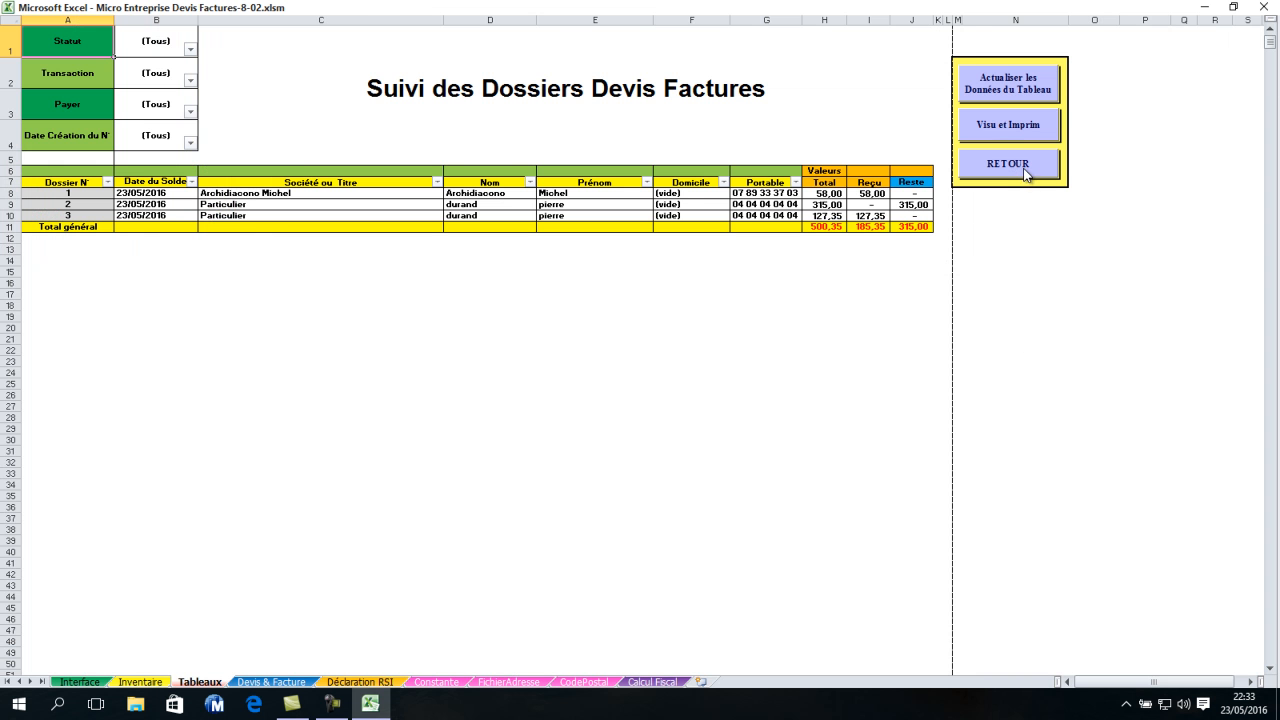
{"action": "left_click", "coordinate": [1008, 164]}
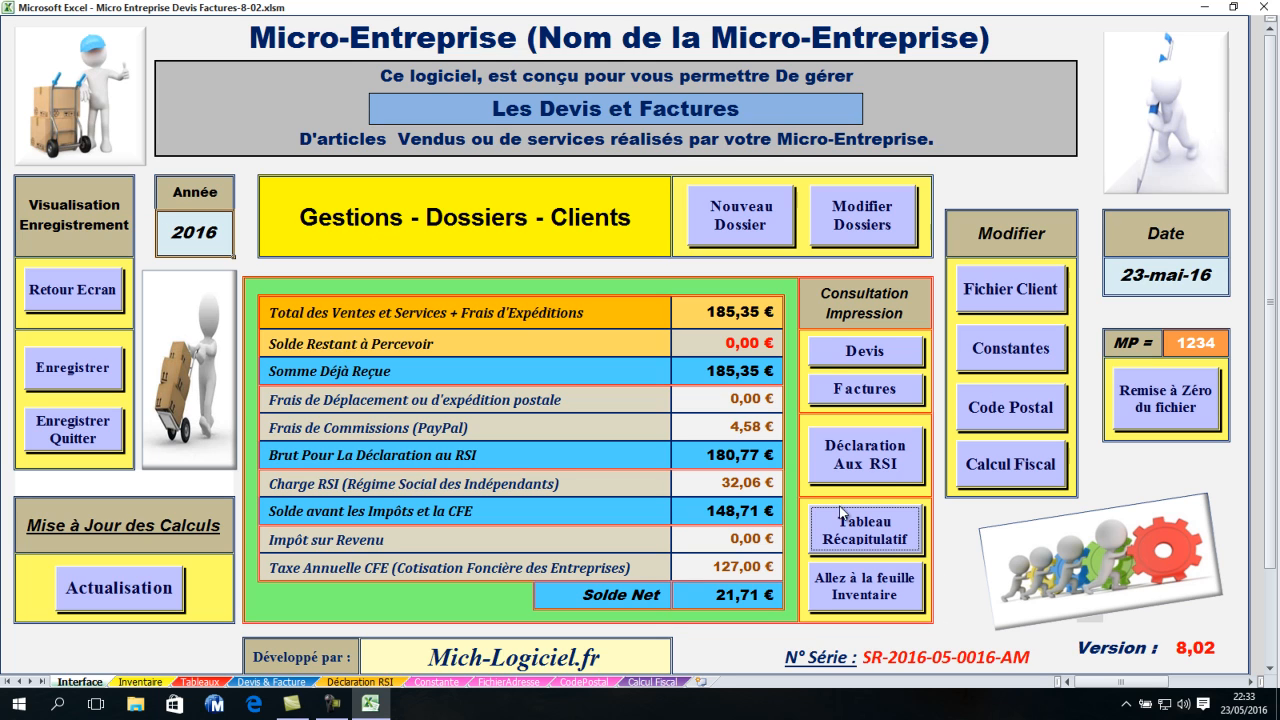
Open the Inventaire sheet, examine the columns at its far end and its beginning, and return to the main interface
{"action": "left_click", "coordinate": [897, 603]}
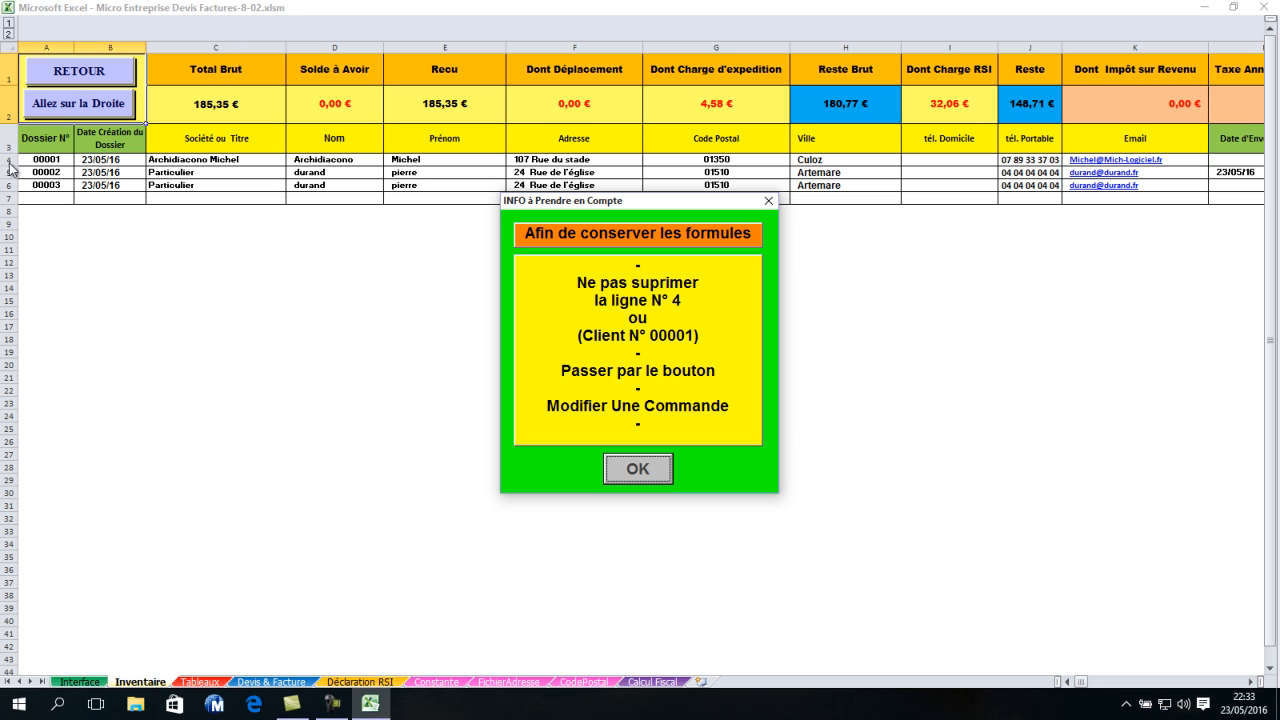
{"action": "left_click", "coordinate": [657, 476]}
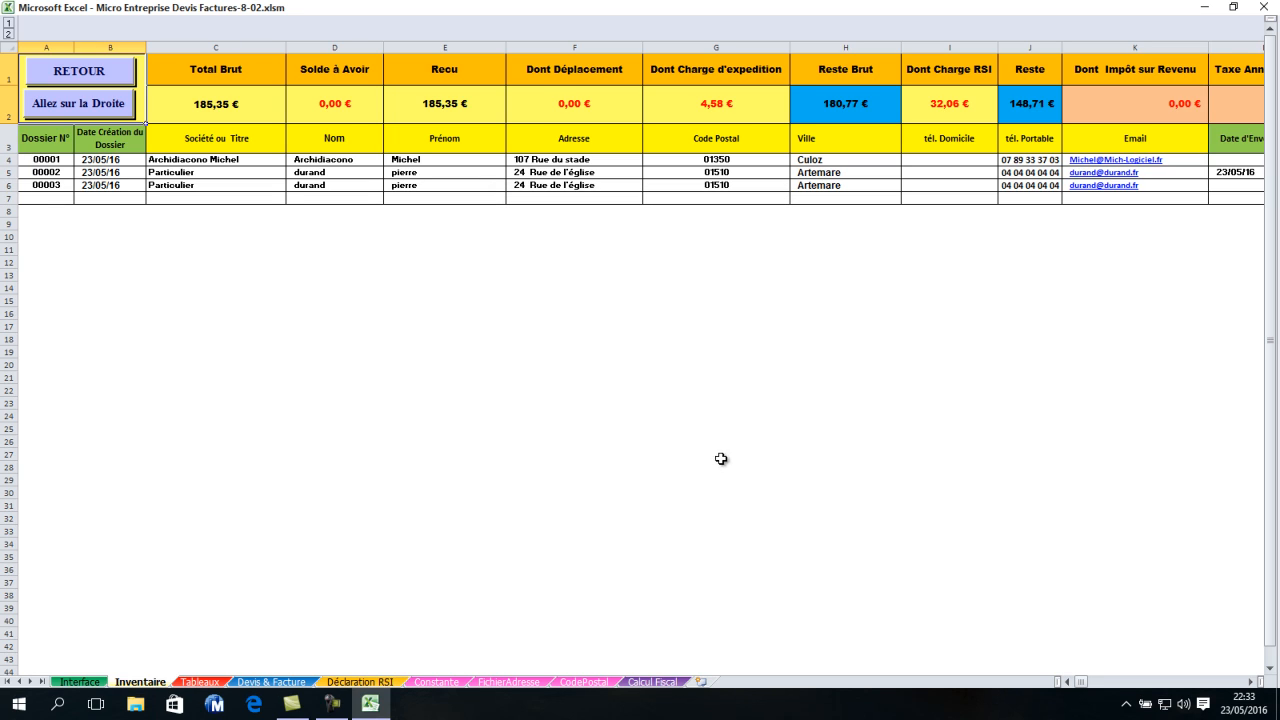
{"action": "left_click", "coordinate": [77, 97]}
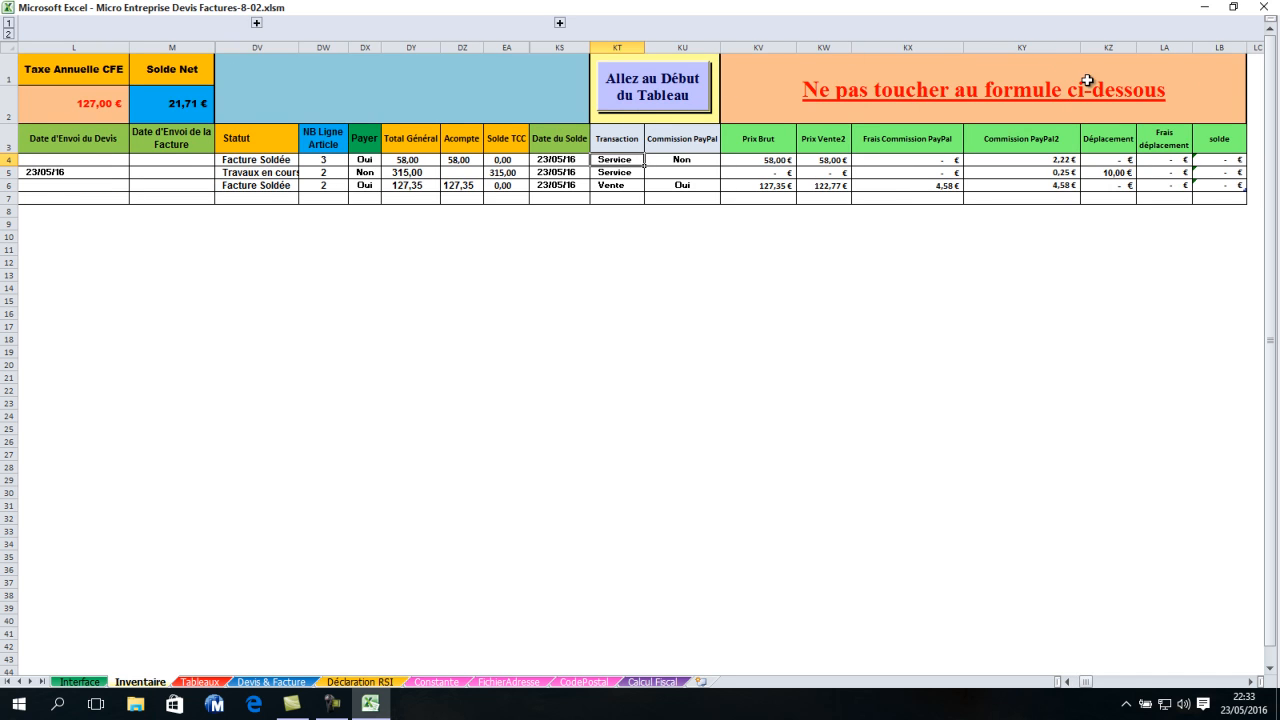
{"action": "left_click", "coordinate": [680, 88]}
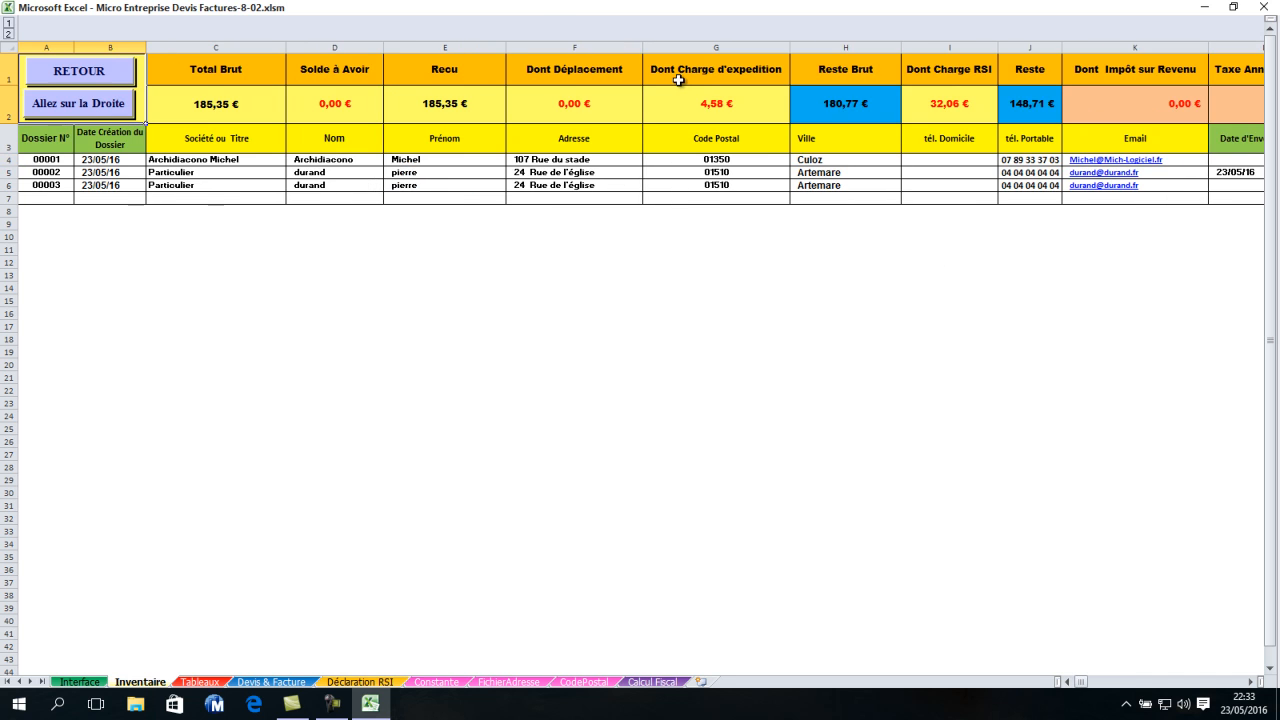
{"action": "left_click", "coordinate": [60, 76]}
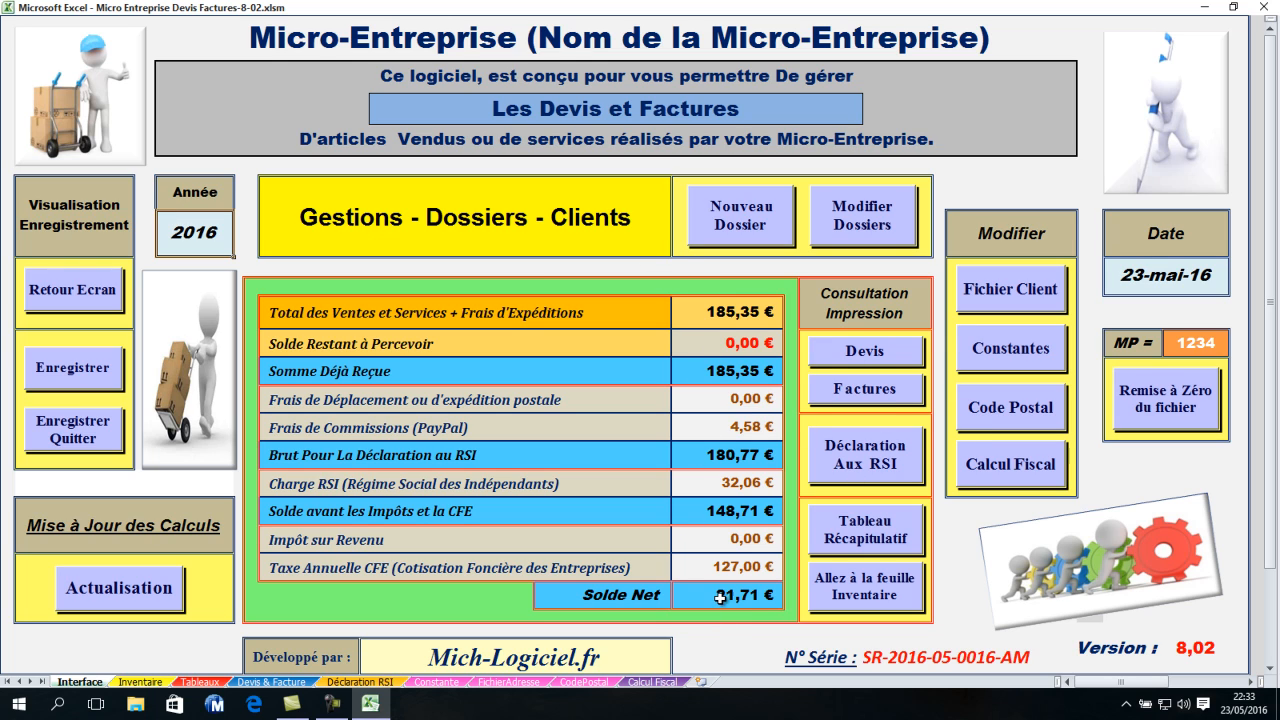
Consult the invoice for dossier 3, examine its articles, totals and RSI charge, and return to the main interface
{"action": "left_click", "coordinate": [884, 392]}
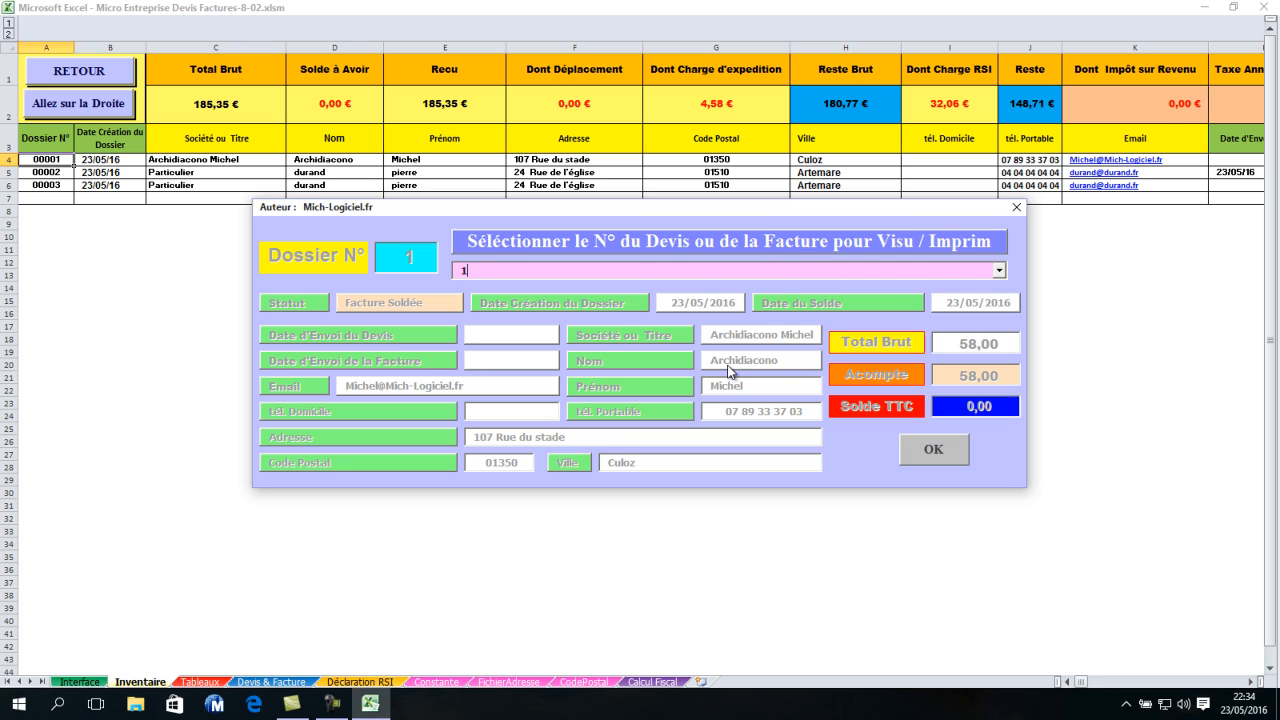
{"action": "left_click", "coordinate": [1002, 270]}
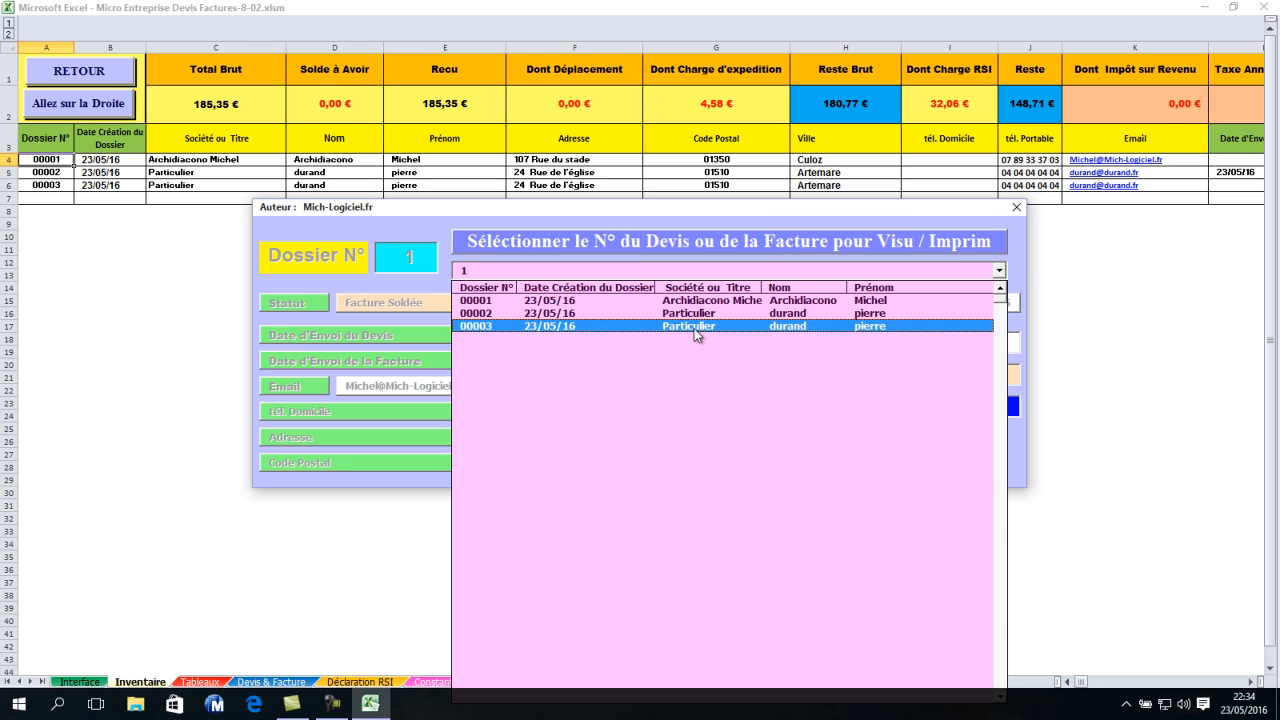
{"action": "left_click", "coordinate": [629, 326]}
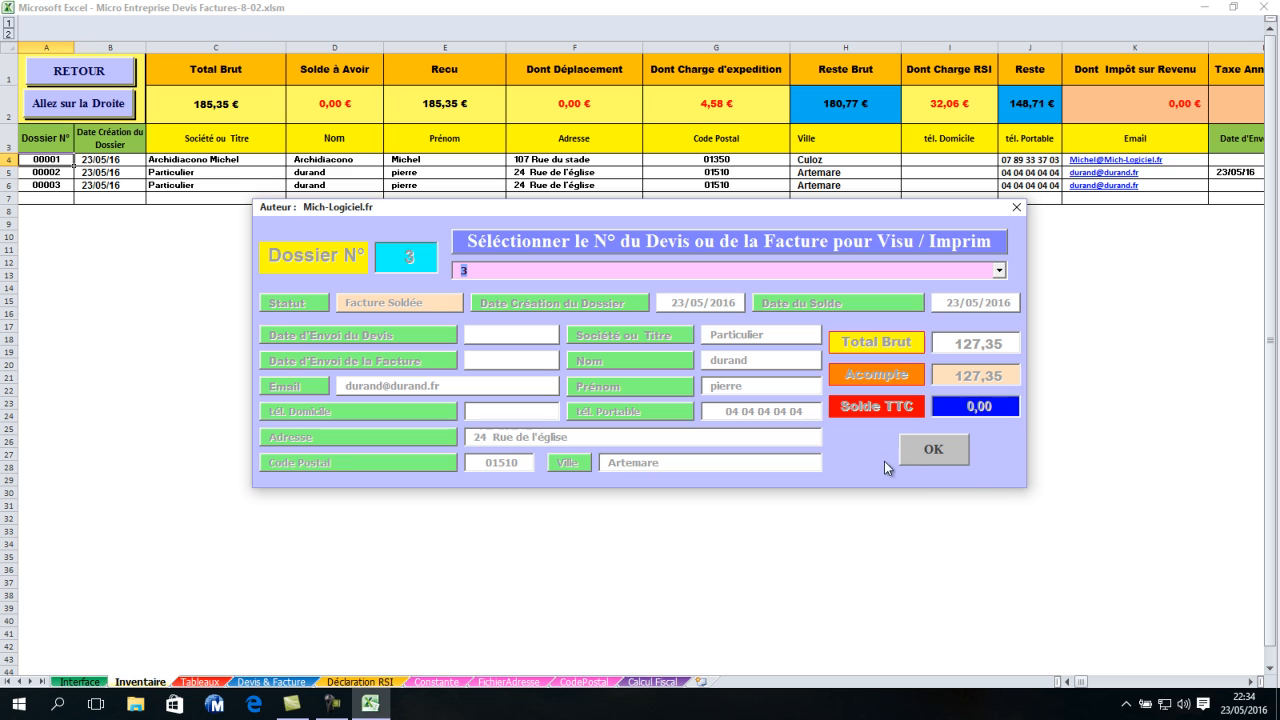
{"action": "left_click", "coordinate": [933, 450]}
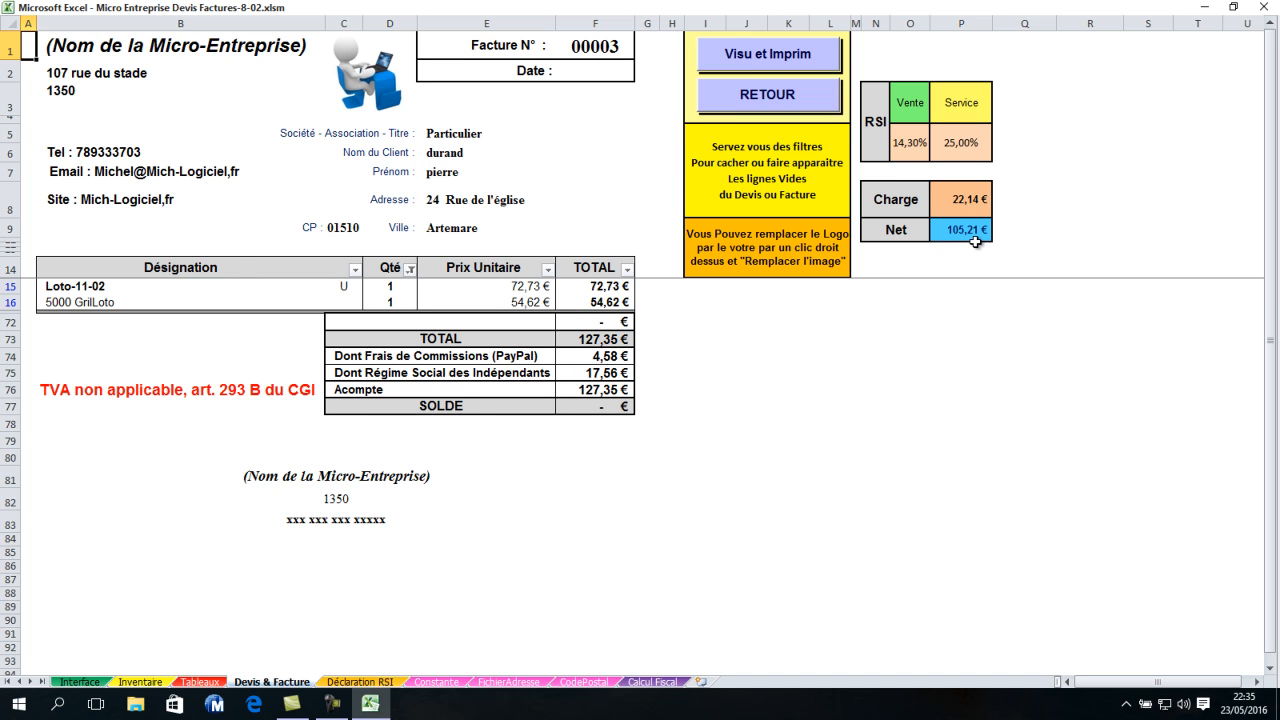
{"action": "left_click", "coordinate": [705, 87]}
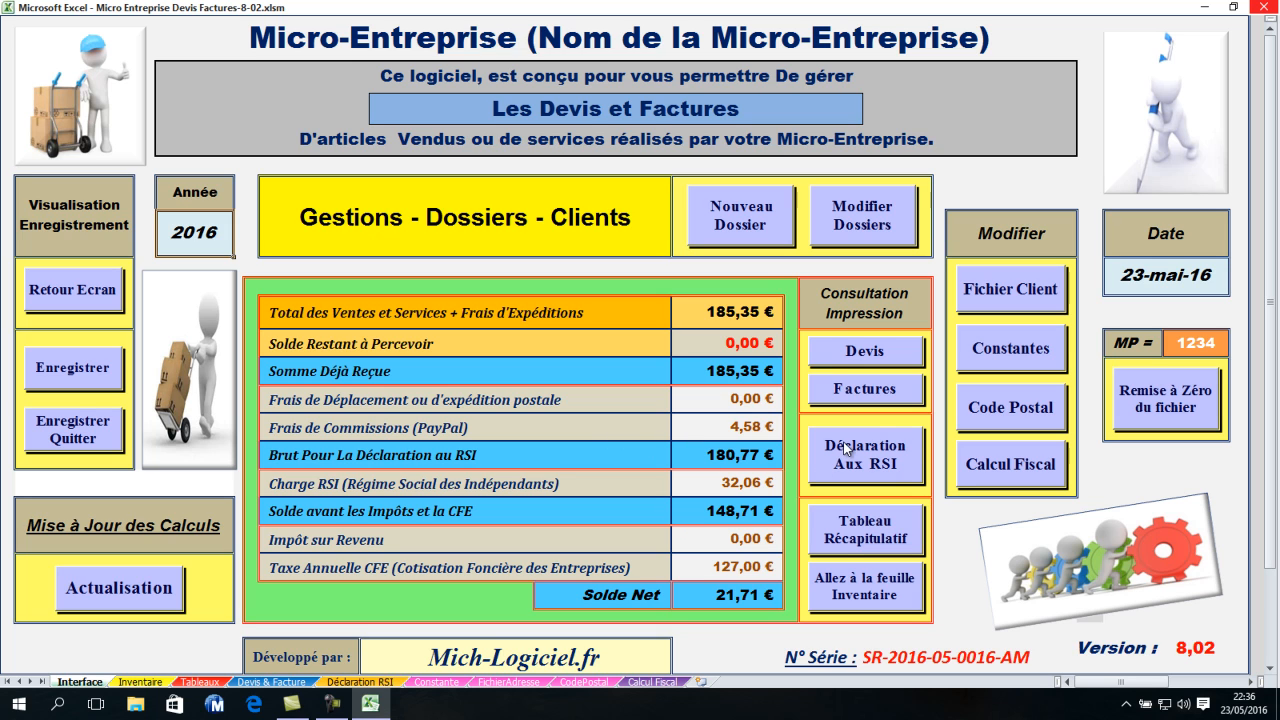
Open the RSI declaration sheet, examine its receipts journal and quarterly summaries, and return to the main interface
{"action": "left_click", "coordinate": [875, 452]}
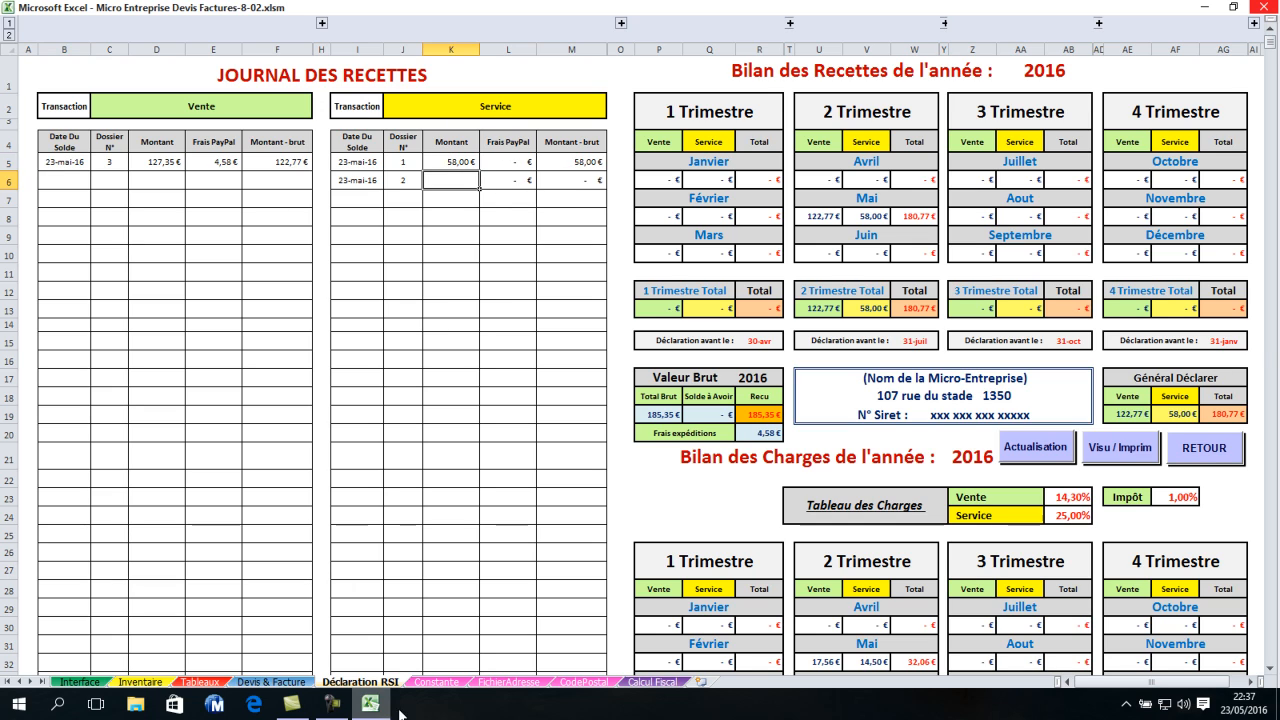
{"action": "left_click", "coordinate": [424, 178]}
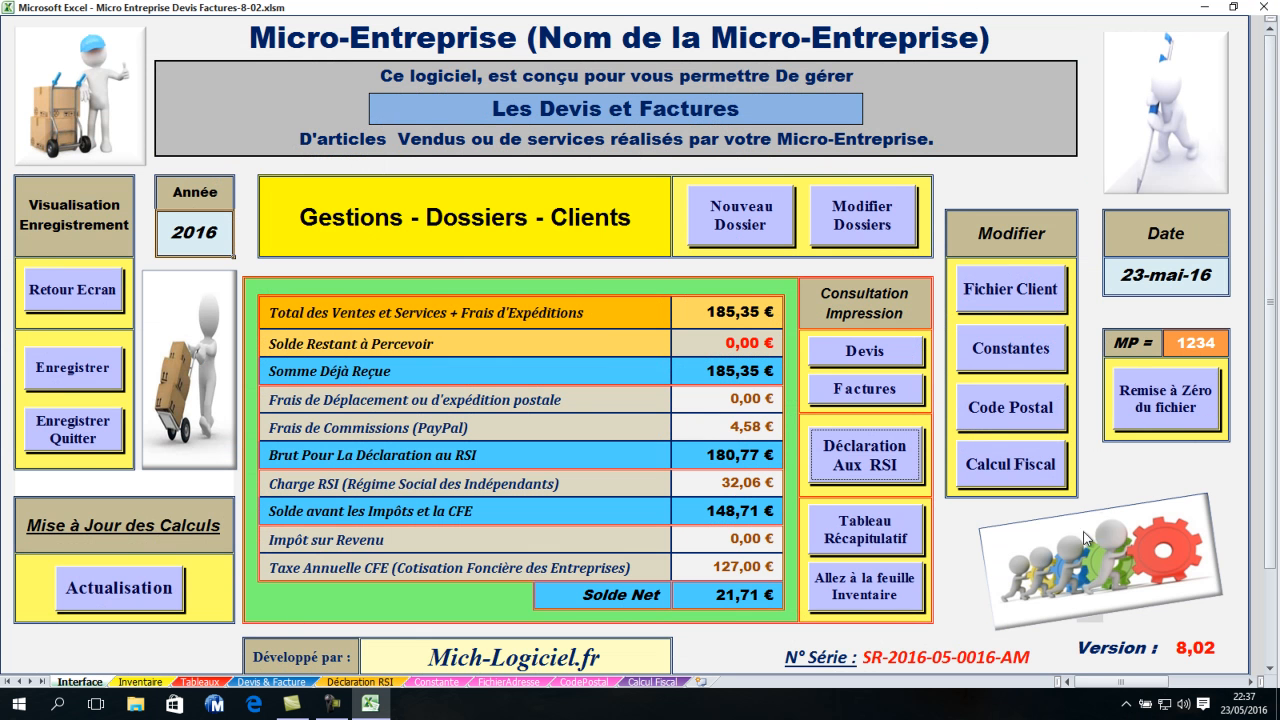
Open dossier 2 for modification and set its Acompte to 315,00
{"action": "left_click", "coordinate": [848, 229]}
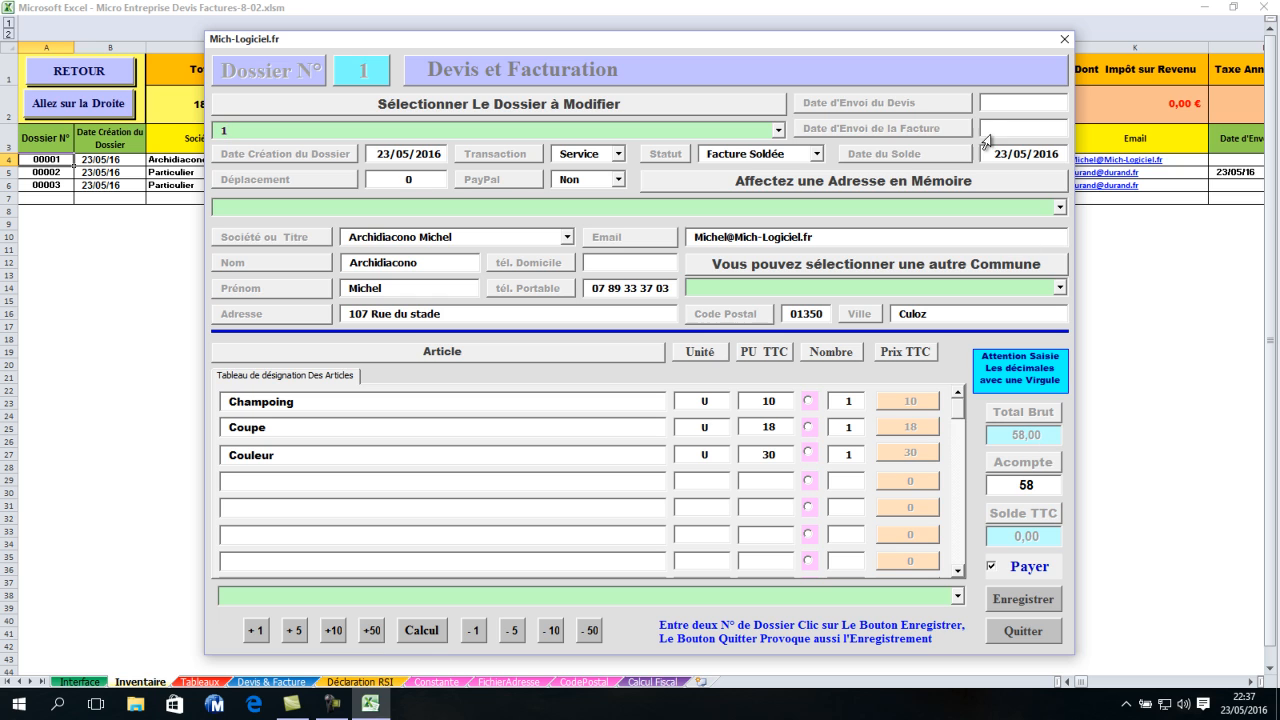
{"action": "left_click", "coordinate": [779, 130]}
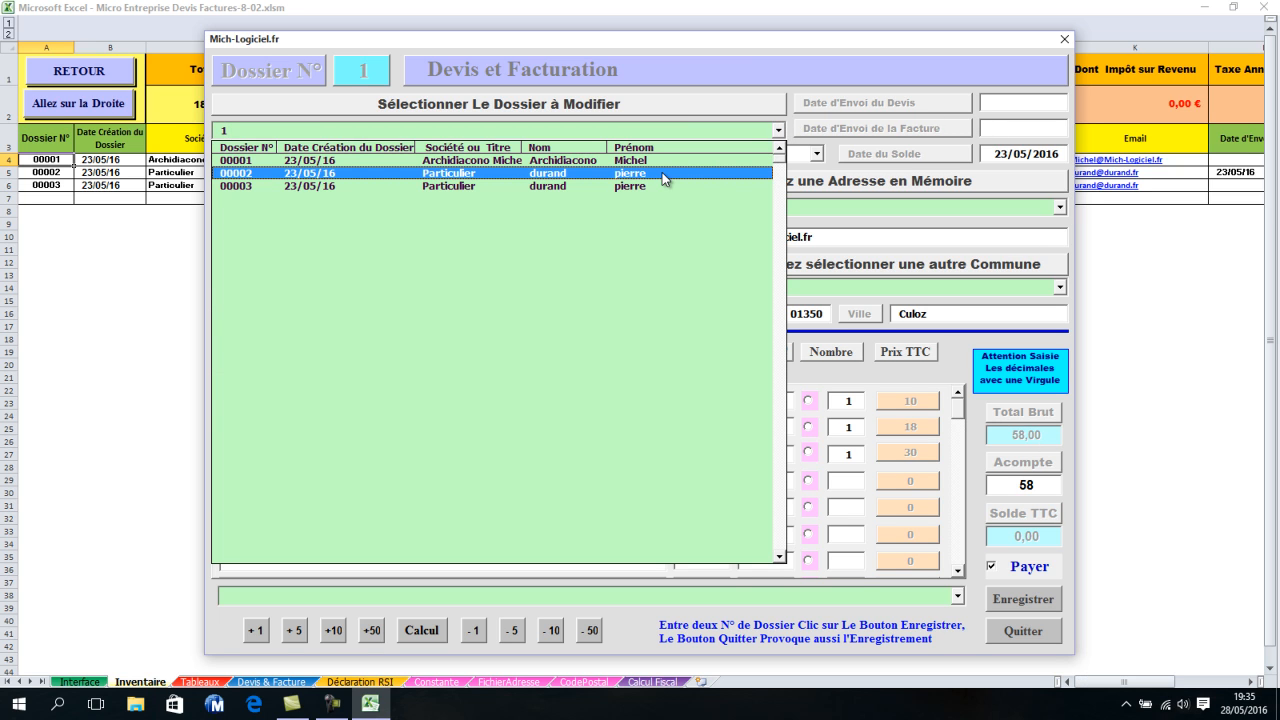
{"action": "left_click", "coordinate": [662, 172]}
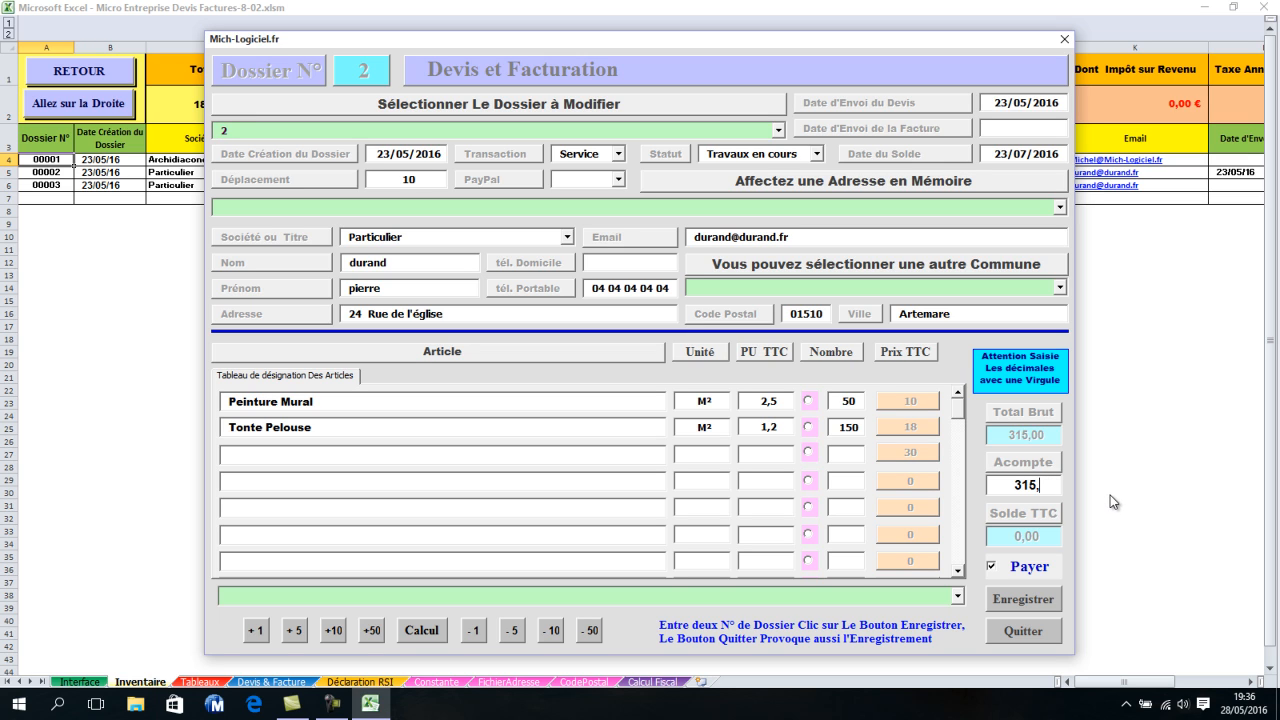
{"action": "type", "text": "00"}
Set dossier 2's status to Facture Soldée, save and close the dossier, and update the main interface calculations
{"action": "left_click", "coordinate": [817, 153]}
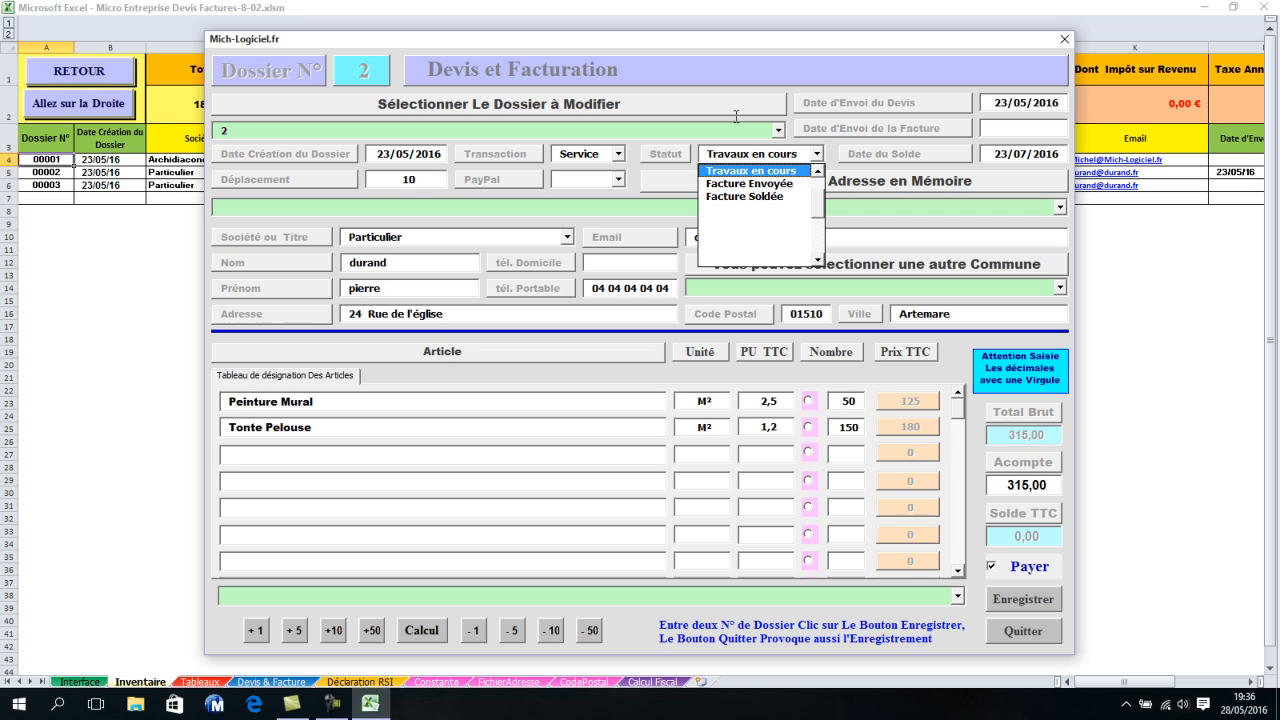
{"action": "left_click", "coordinate": [772, 196]}
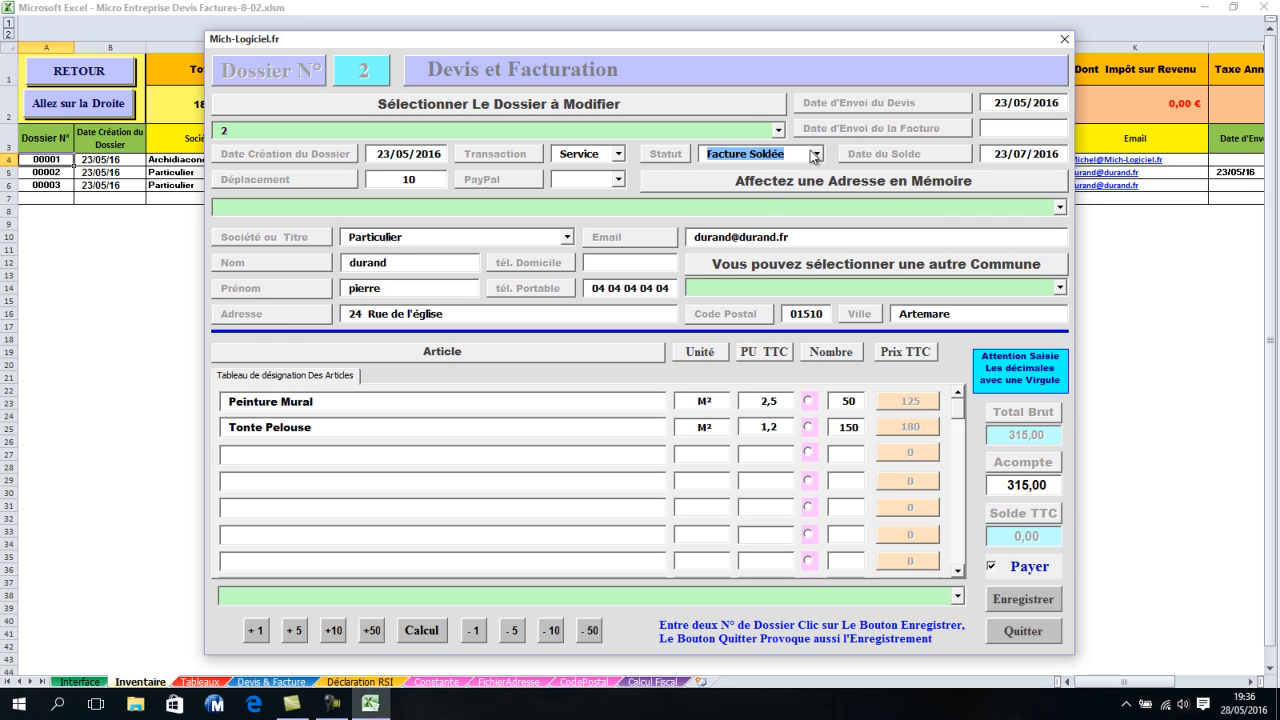
{"action": "left_click", "coordinate": [1042, 602]}
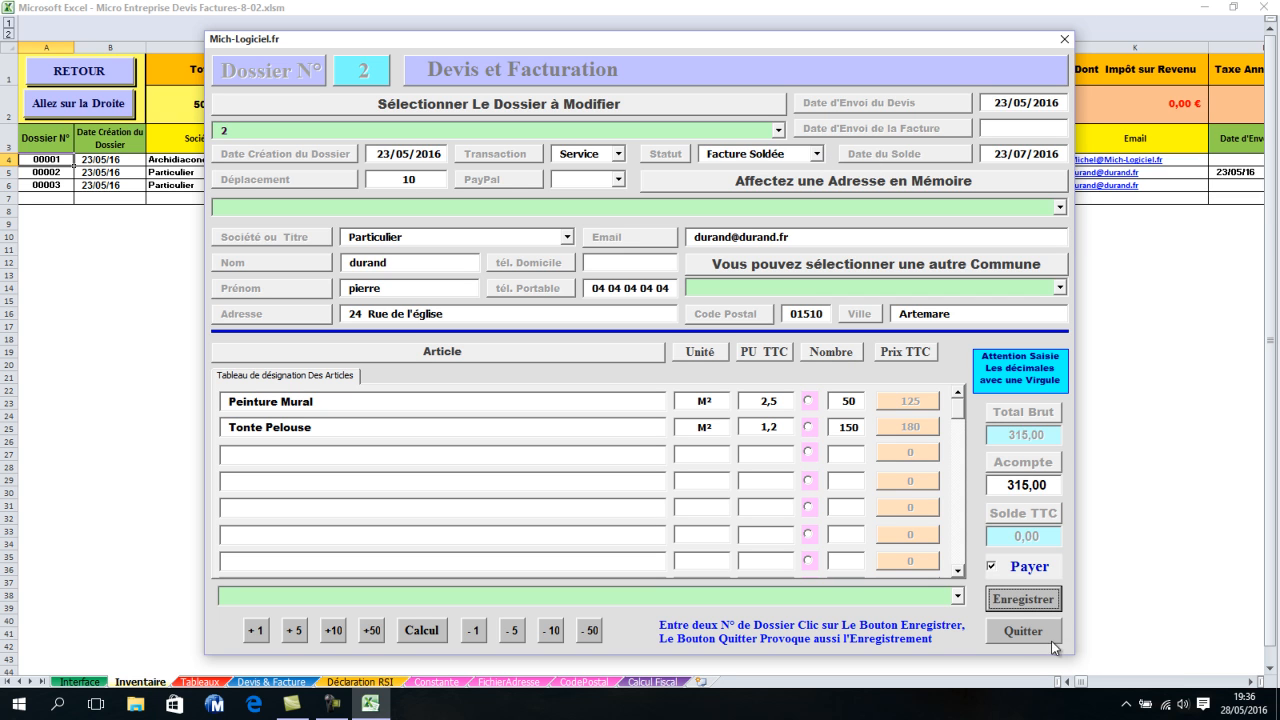
{"action": "left_click", "coordinate": [1031, 635]}
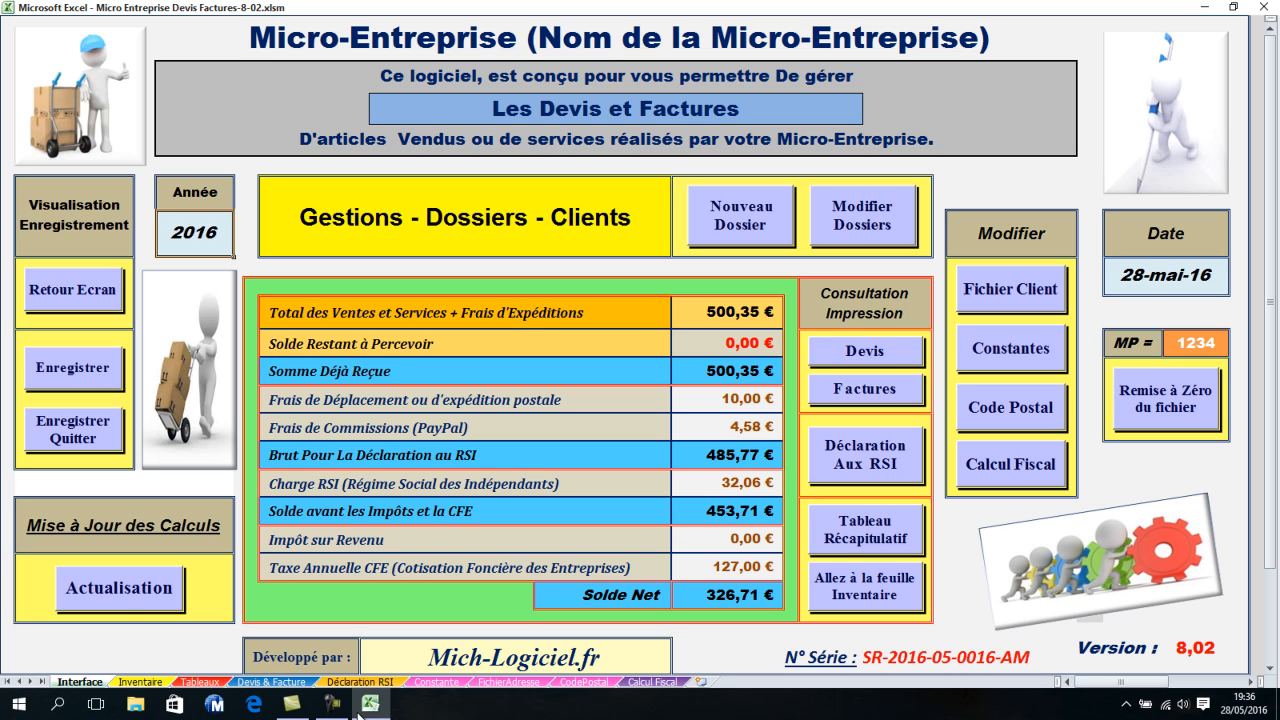
{"action": "left_click", "coordinate": [135, 603]}
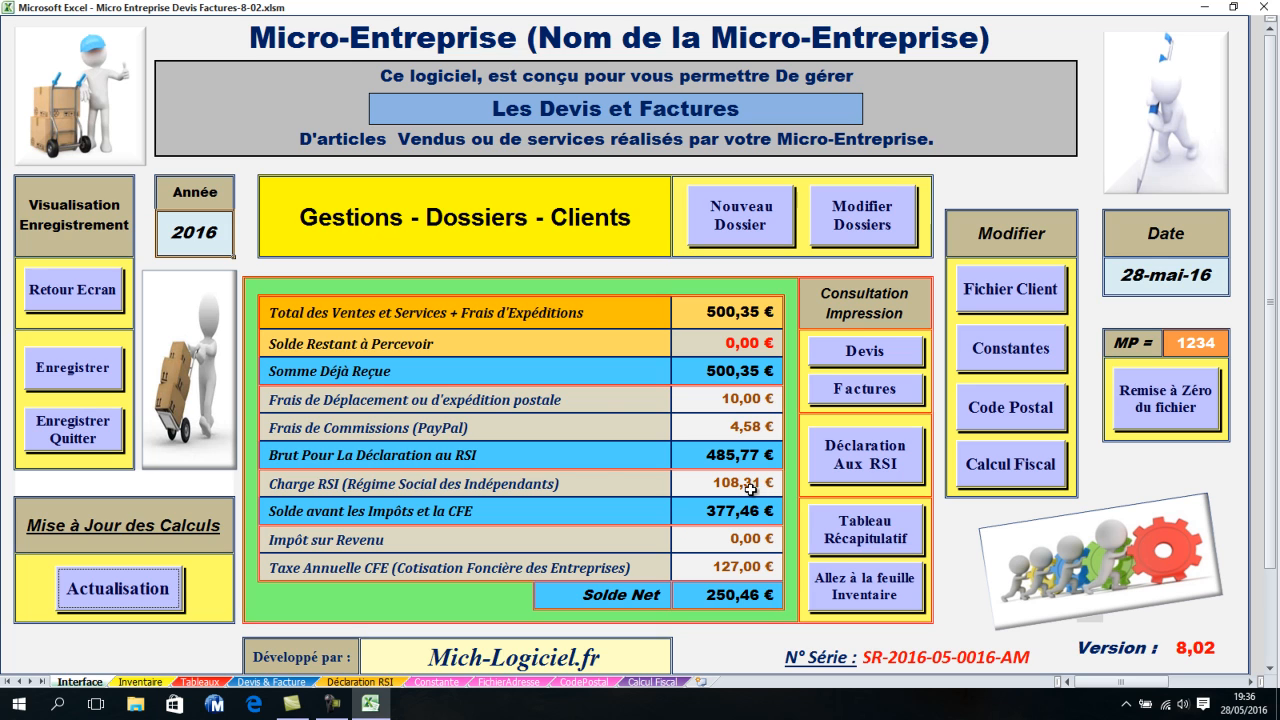
Examine the 2016 receipts and charges summaries in the RSI declaration, and preview the summary for printing
{"action": "left_click", "coordinate": [866, 456]}
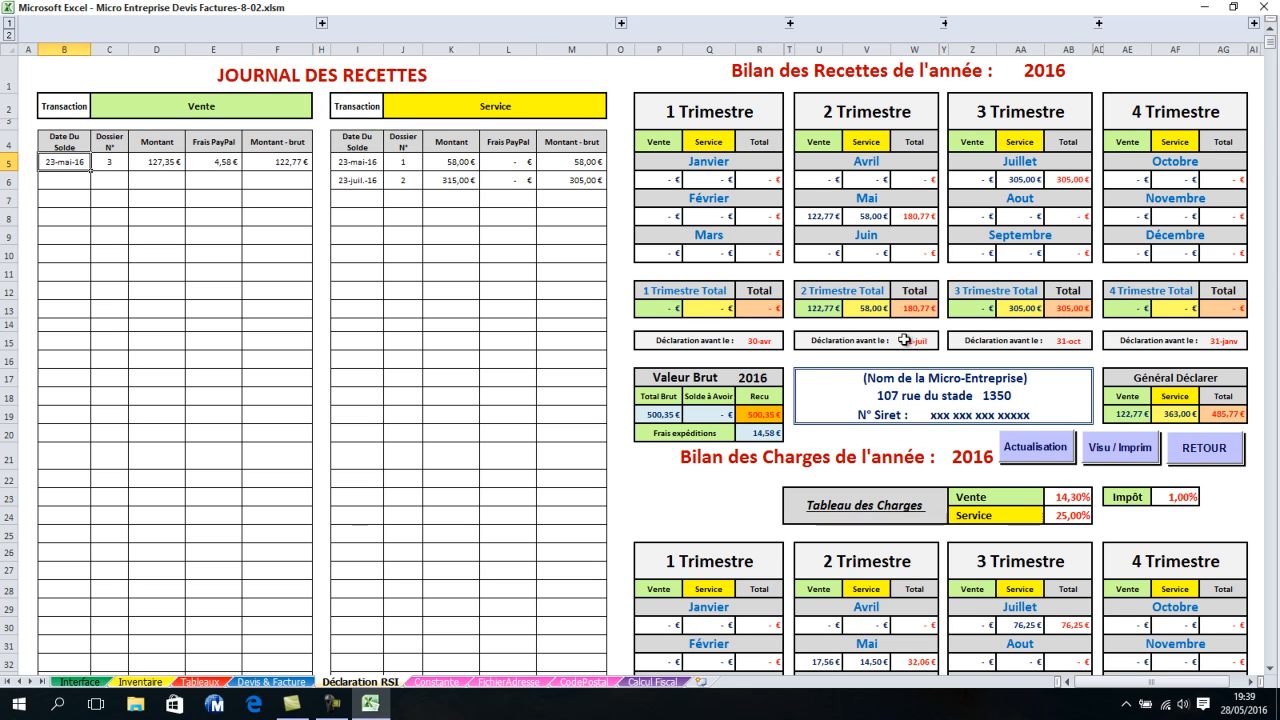
{"action": "scroll", "coordinate": [906, 345], "scroll_direction": "down", "scroll_amount": 6}
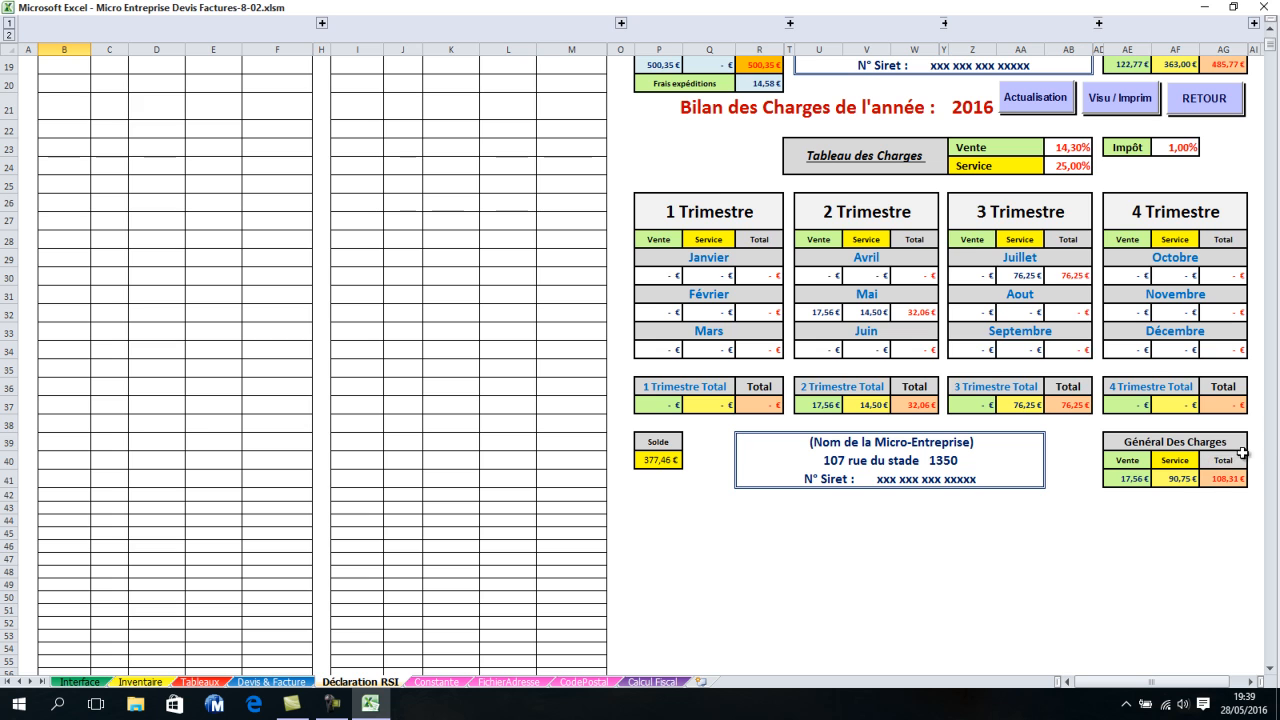
{"action": "scroll", "coordinate": [1140, 500], "scroll_direction": "up", "scroll_amount": 2}
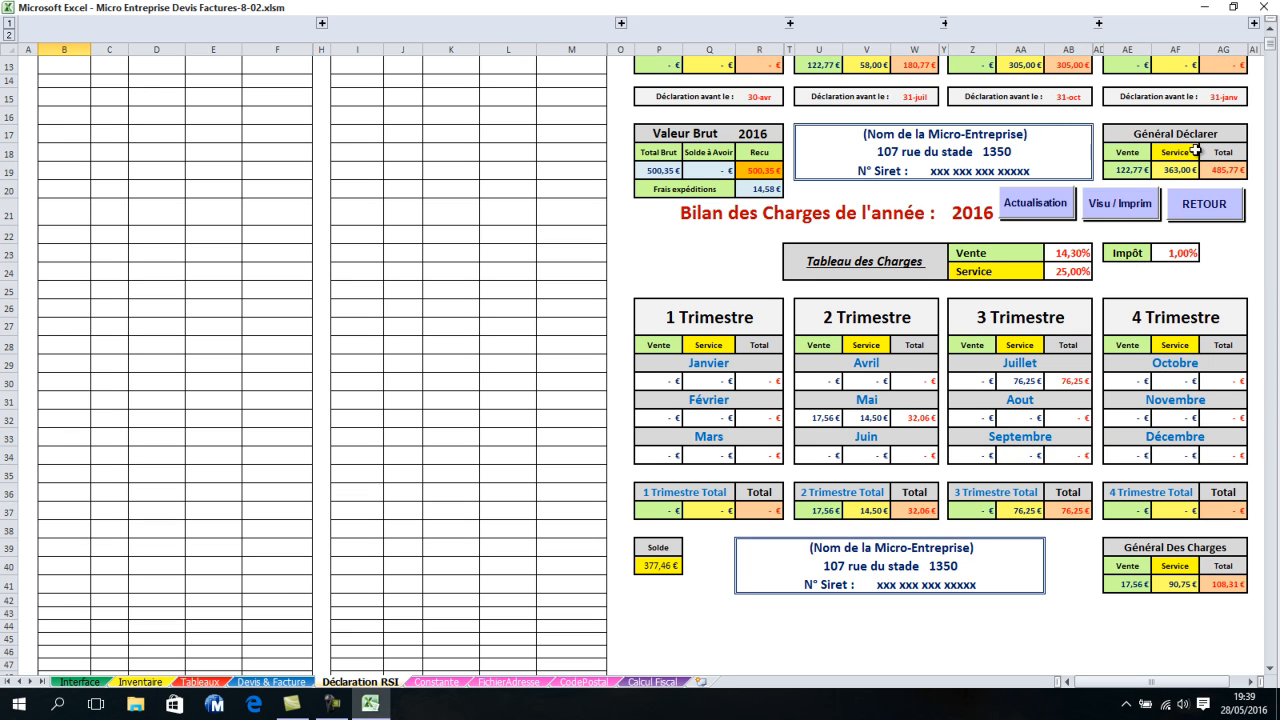
{"action": "left_click", "coordinate": [1107, 207]}
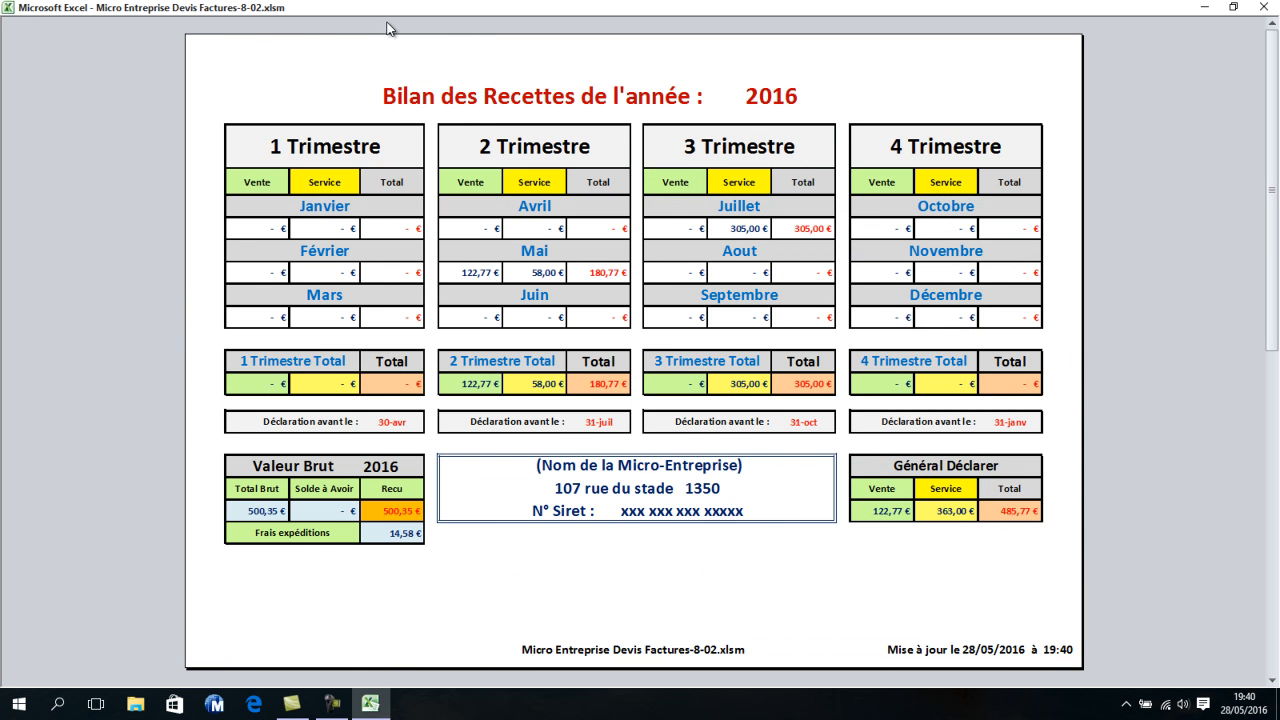